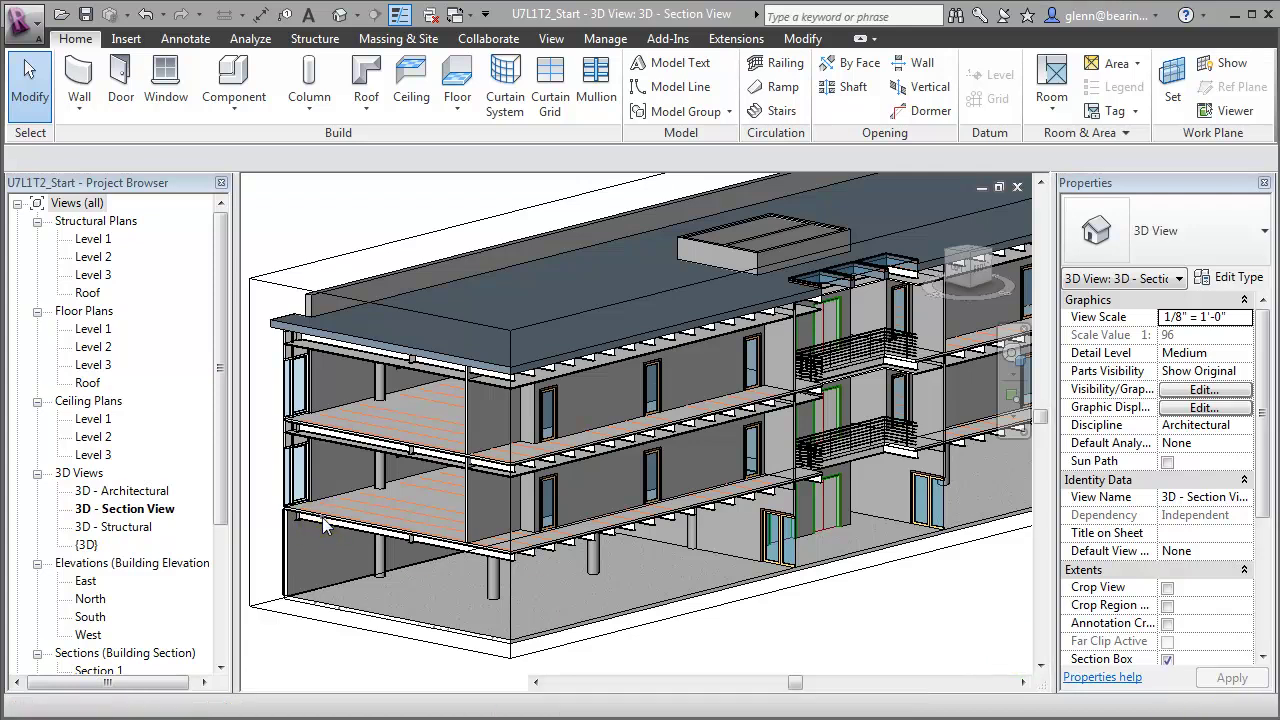
Inspect an interior wall, the roof and the ceiling, then select the Level 2 concrete floor.
left_click(466, 484)
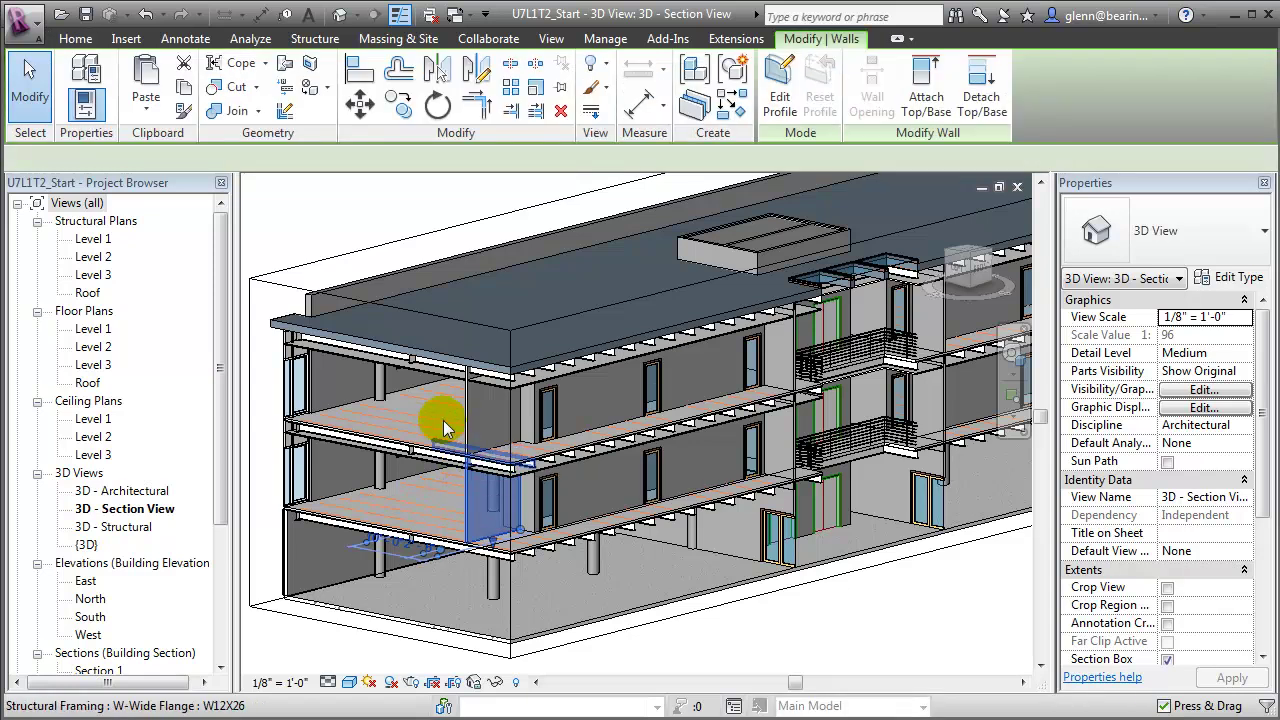
left_click(452, 364)
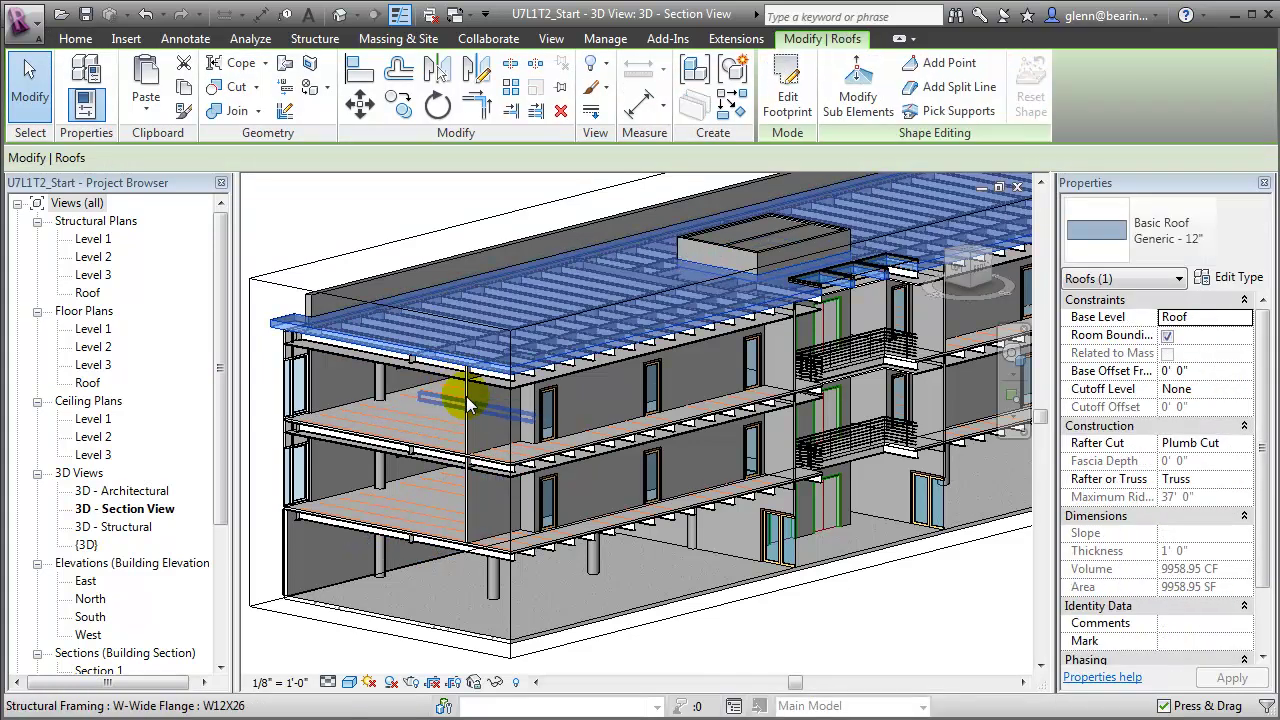
left_click(502, 397)
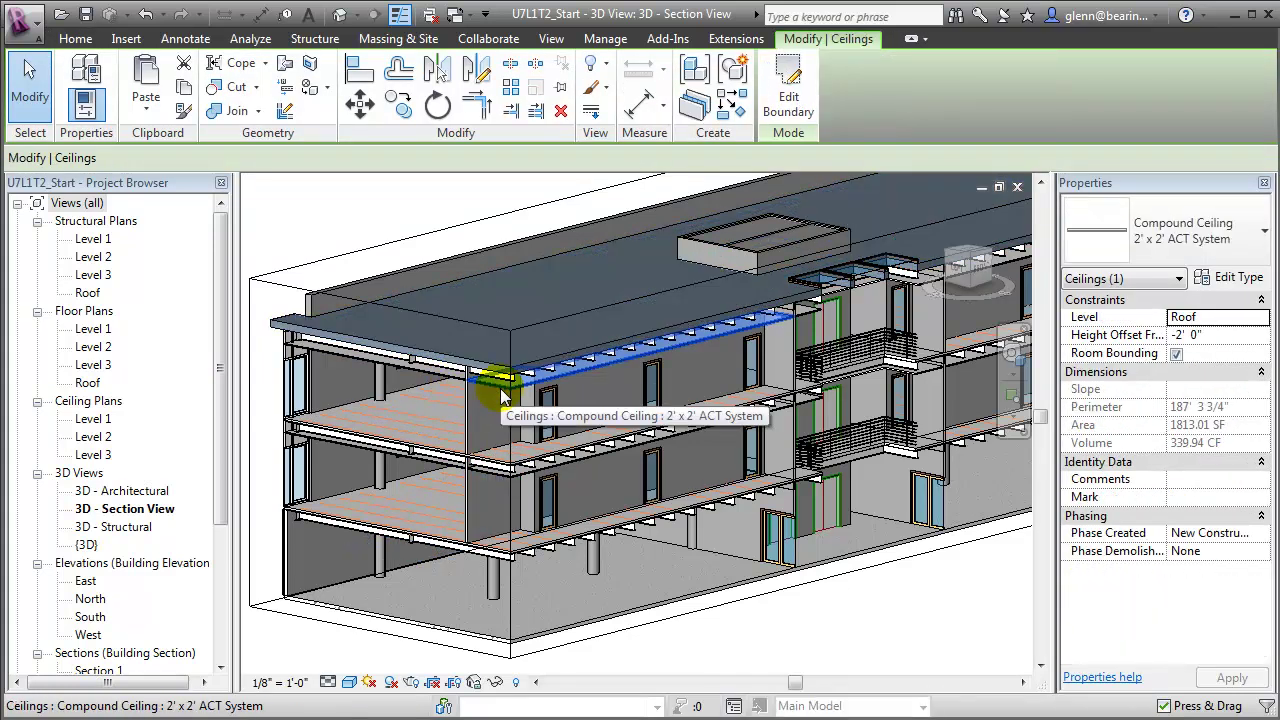
key("Escape")
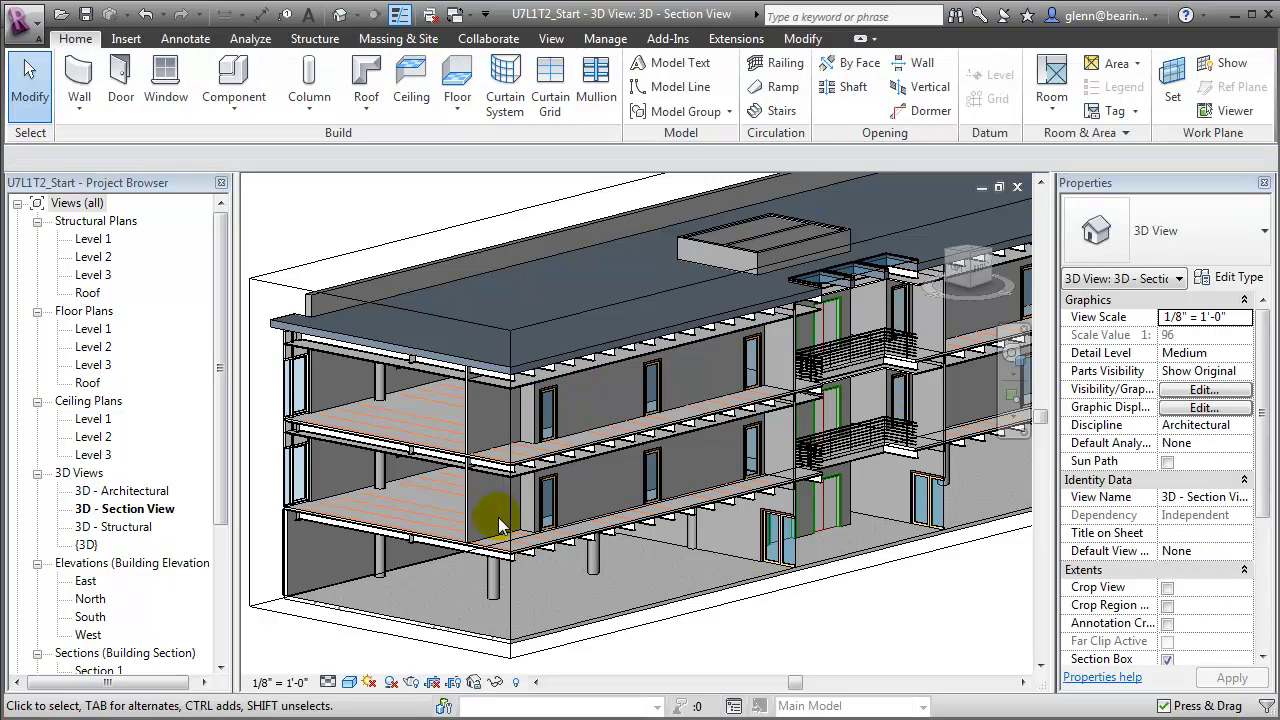
left_click(566, 543)
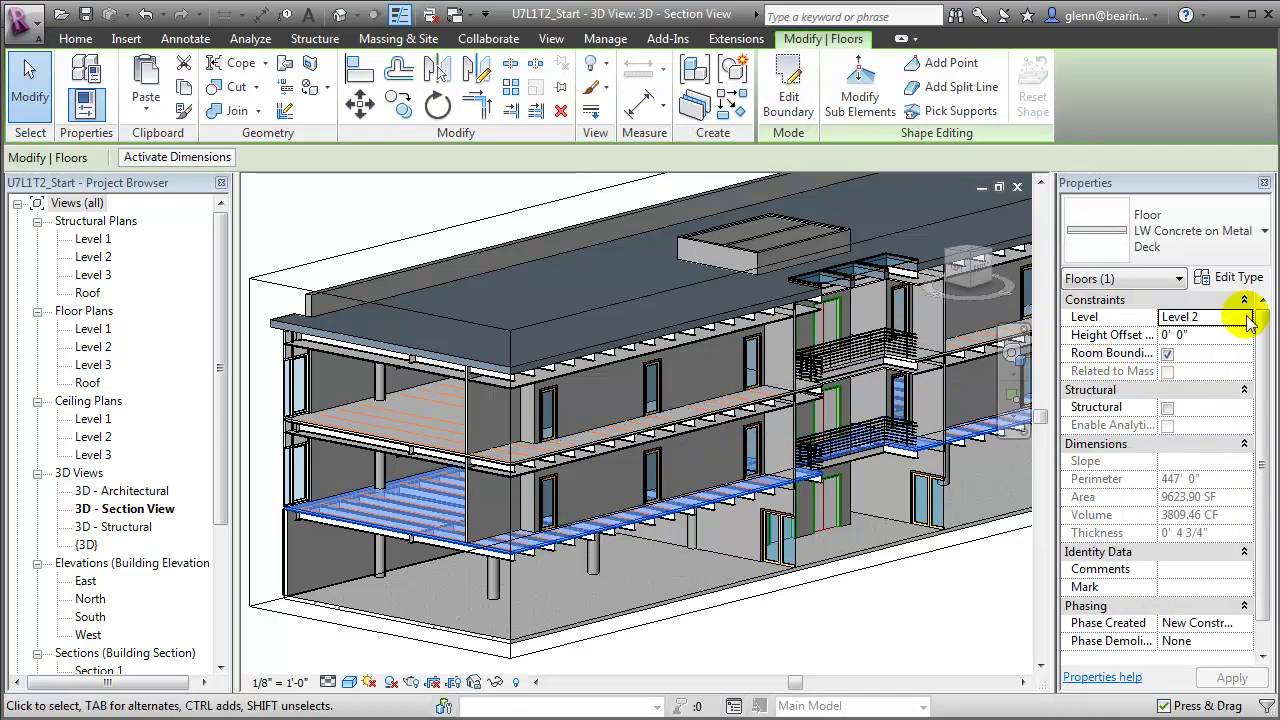
left_click(1240, 278)
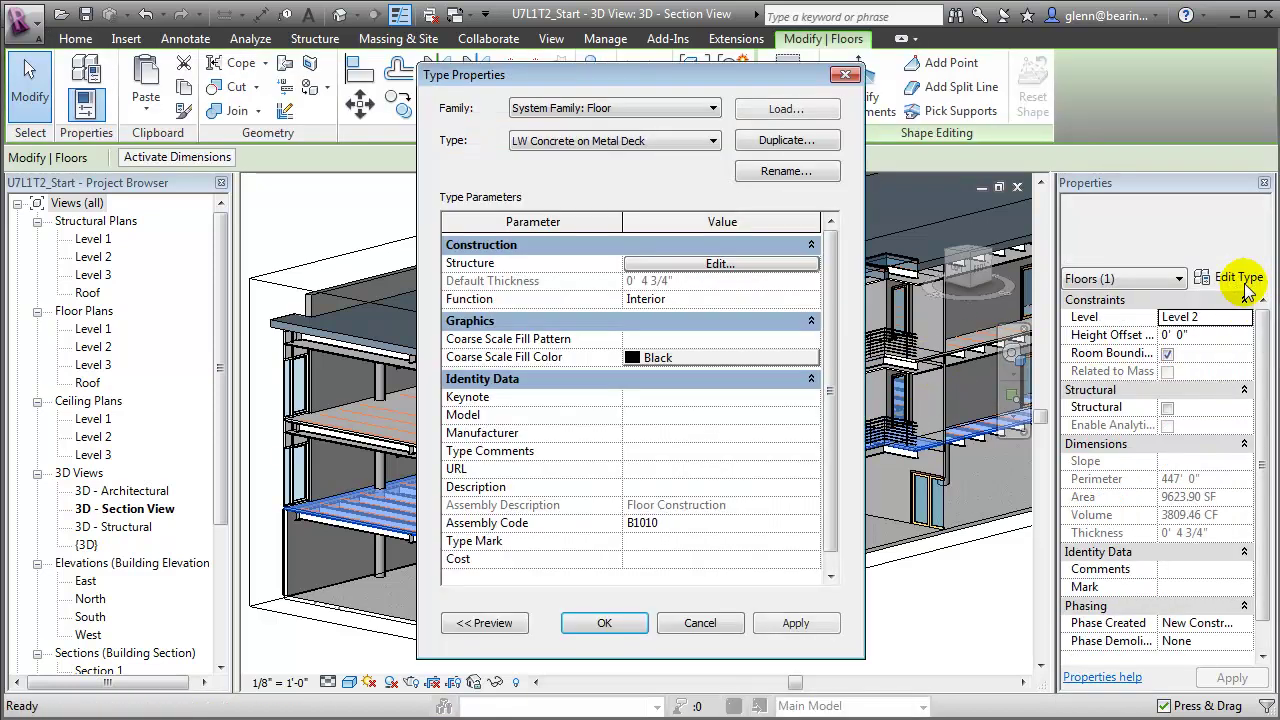
left_click(743, 264)
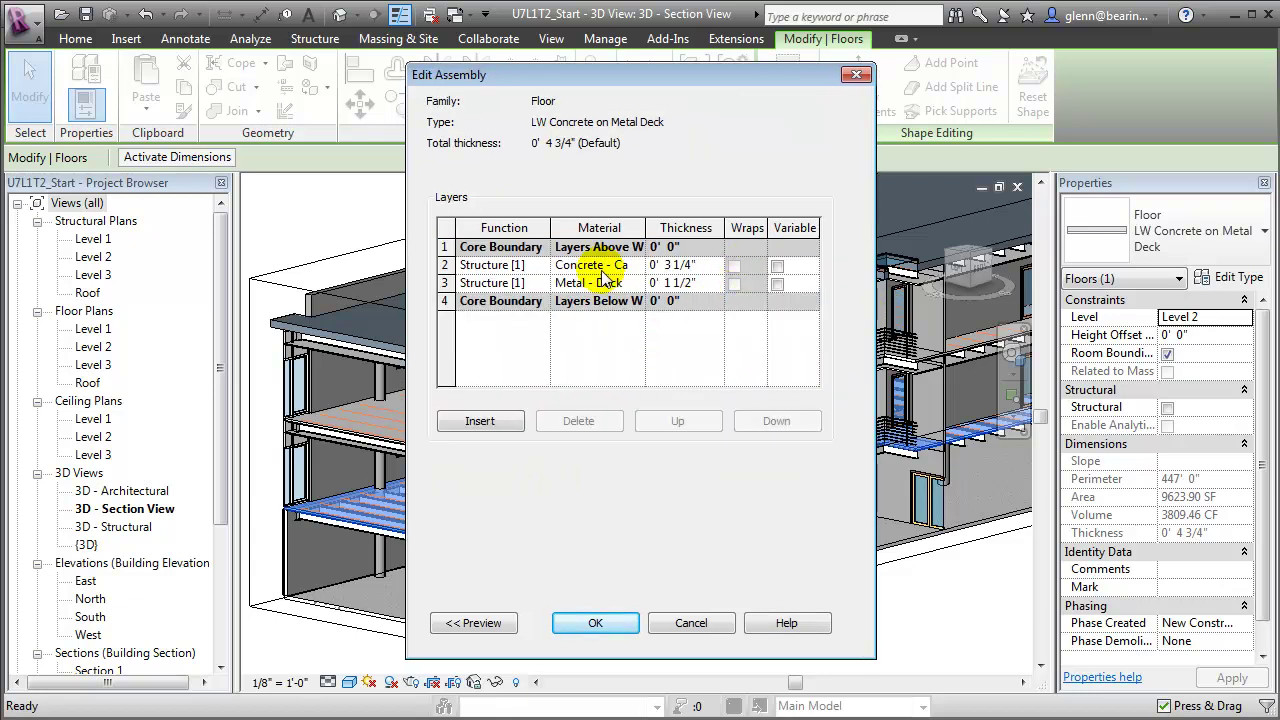
left_click_drag(646, 227, 682, 222)
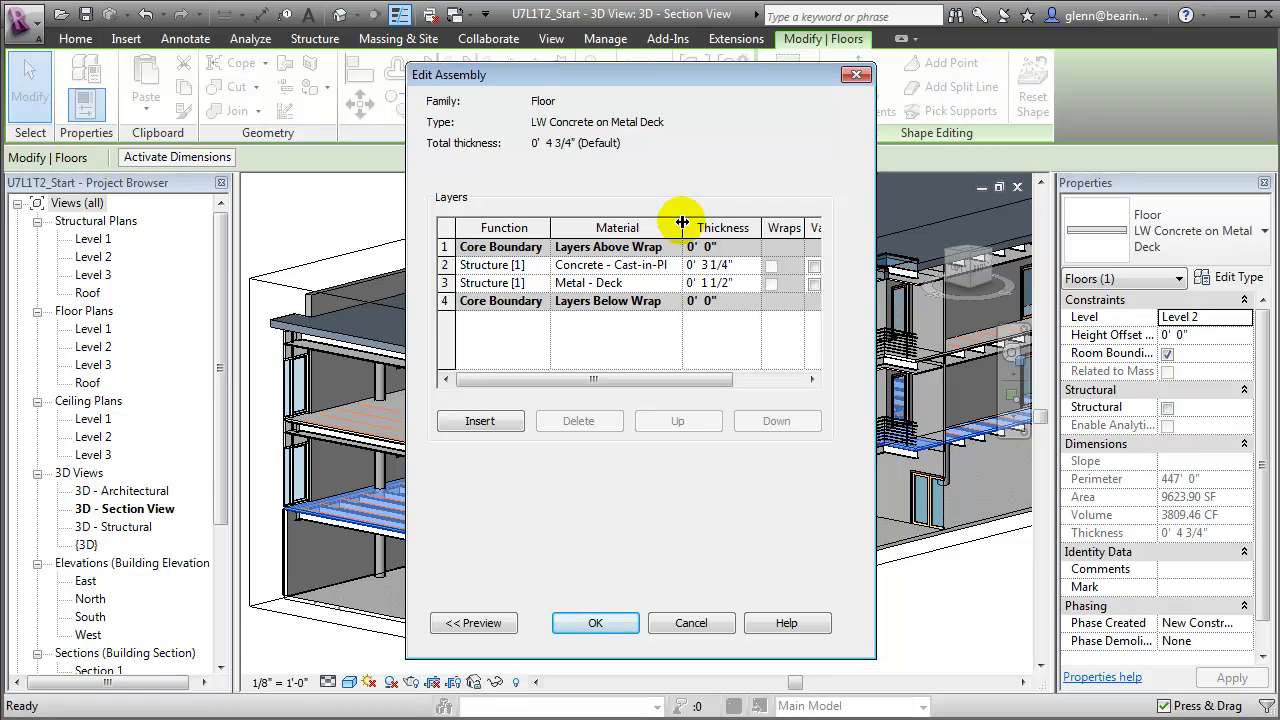
left_click(607, 627)
left_click(655, 628)
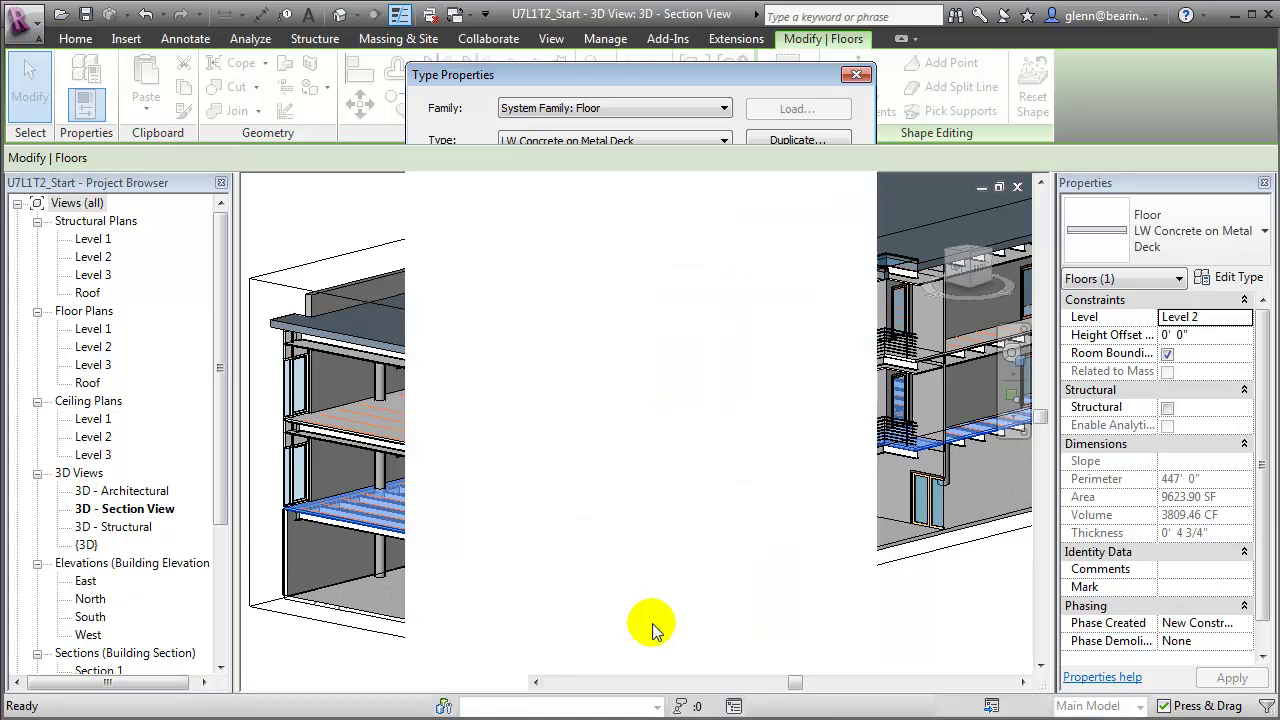
left_click(893, 663)
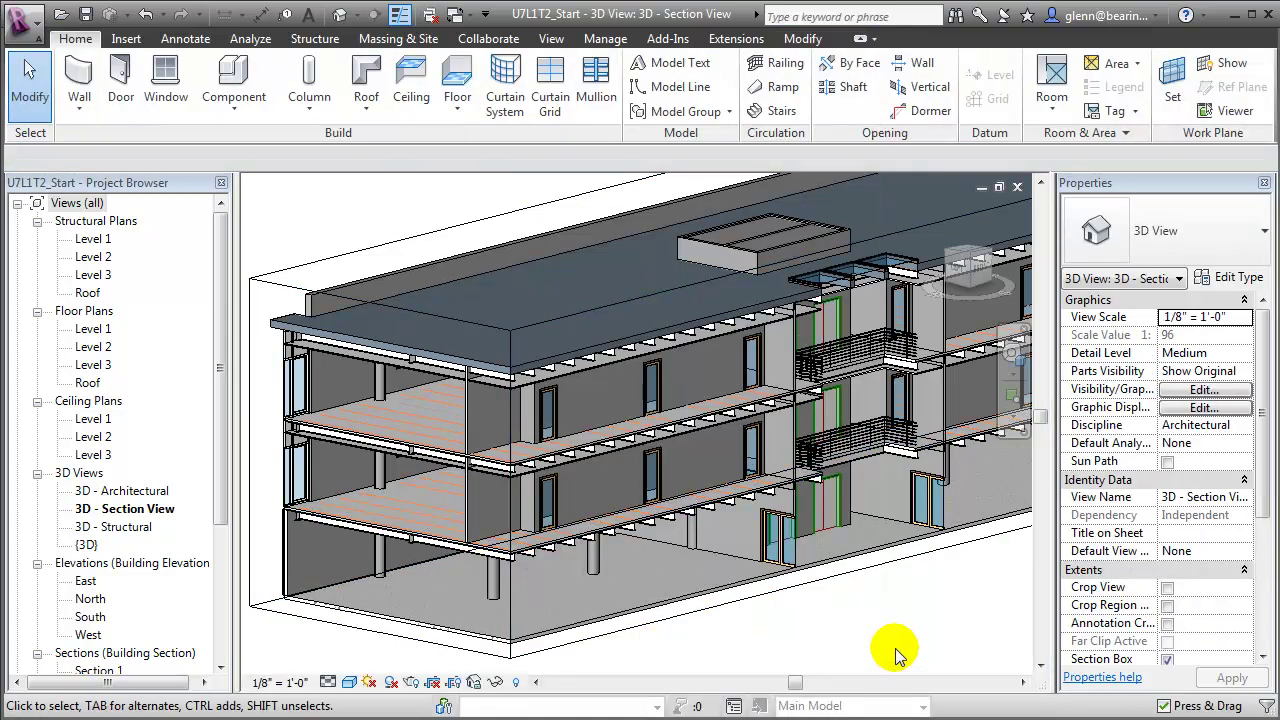
left_click(289, 551)
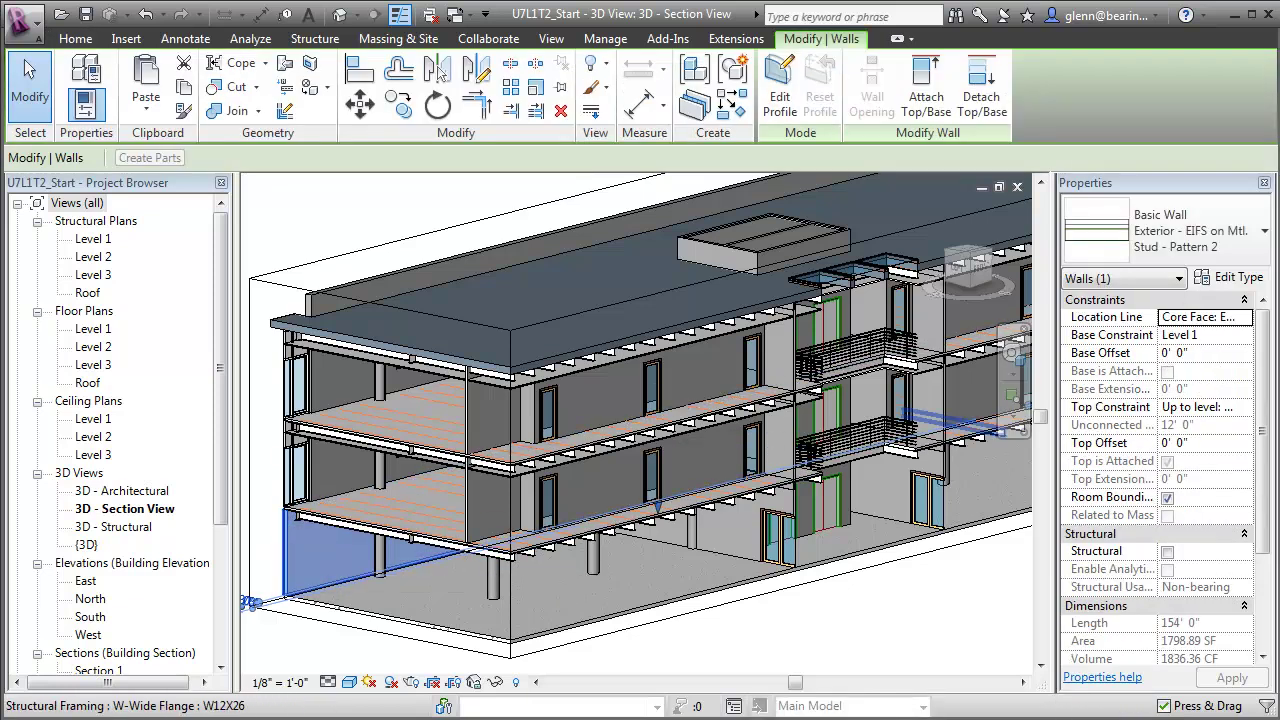
left_click(1236, 277)
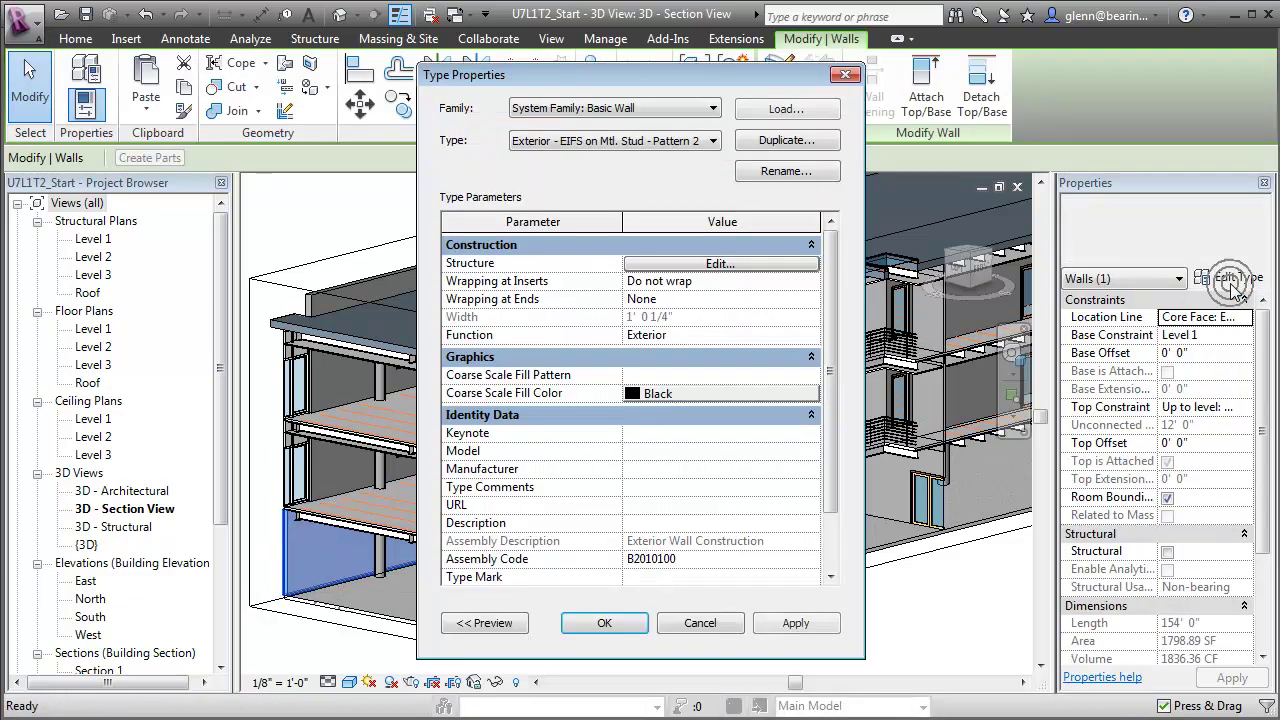
left_click(755, 264)
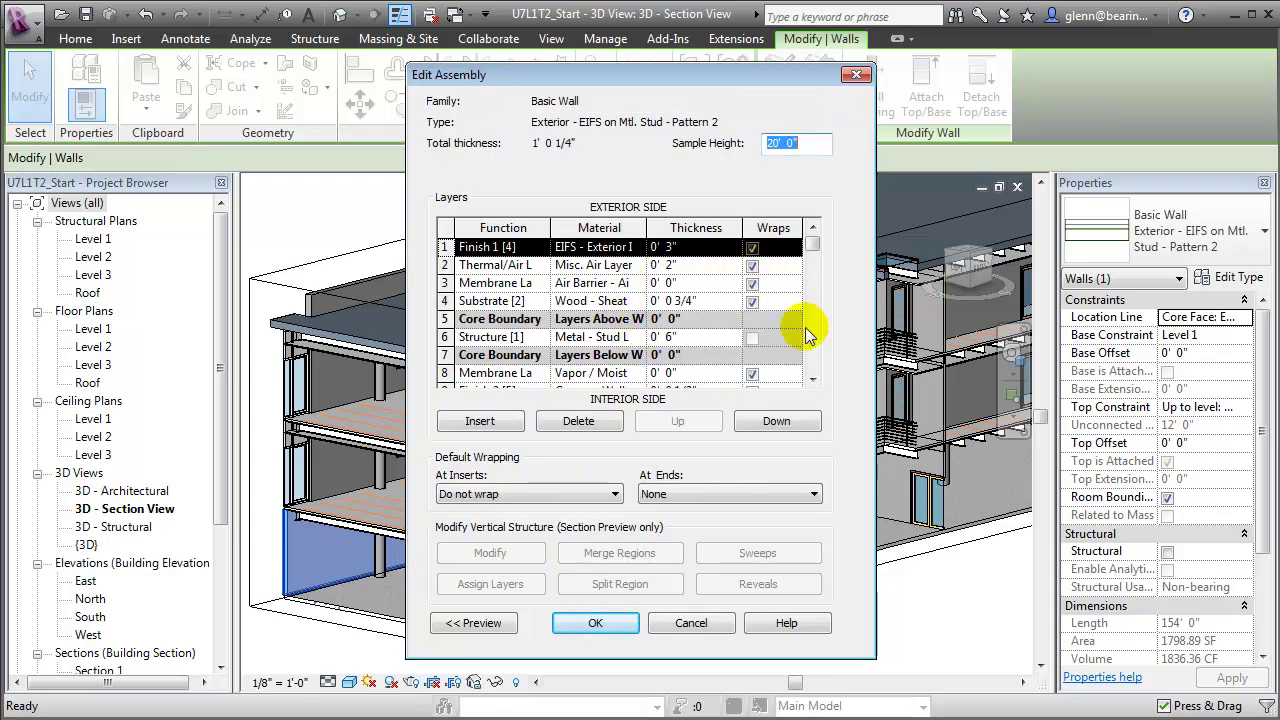
left_click(818, 370)
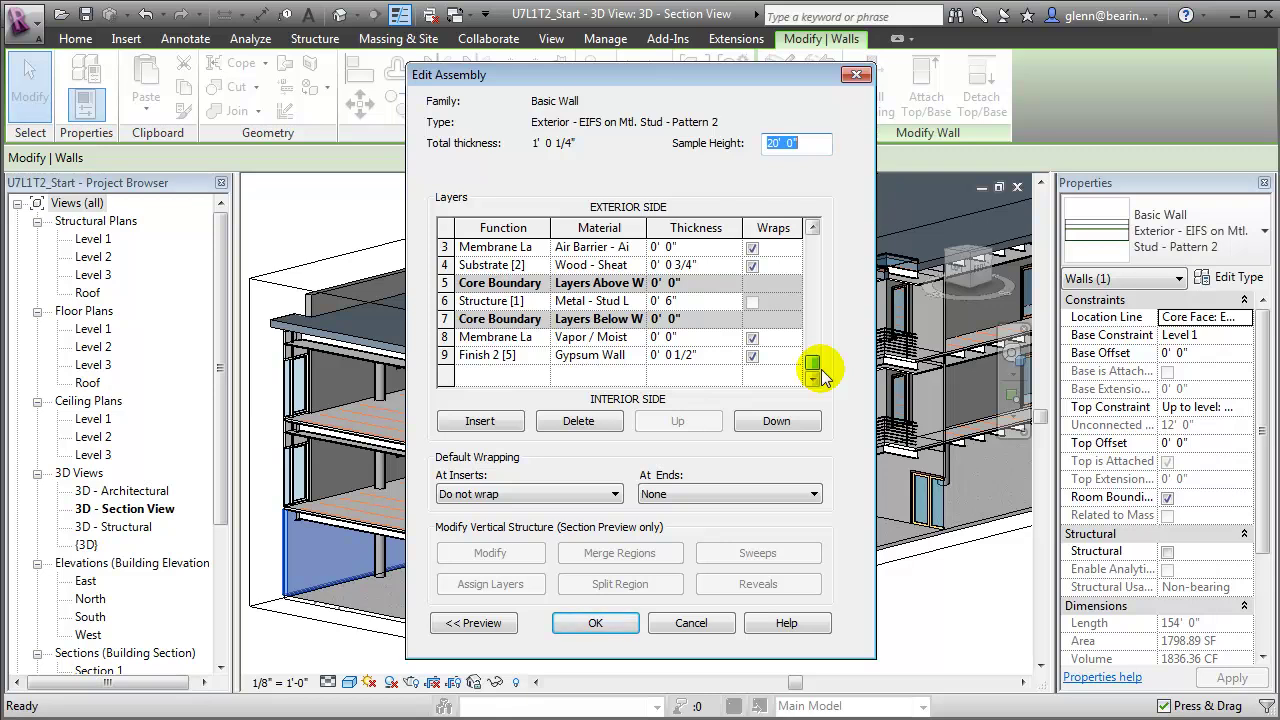
left_click(610, 622)
left_click(613, 621)
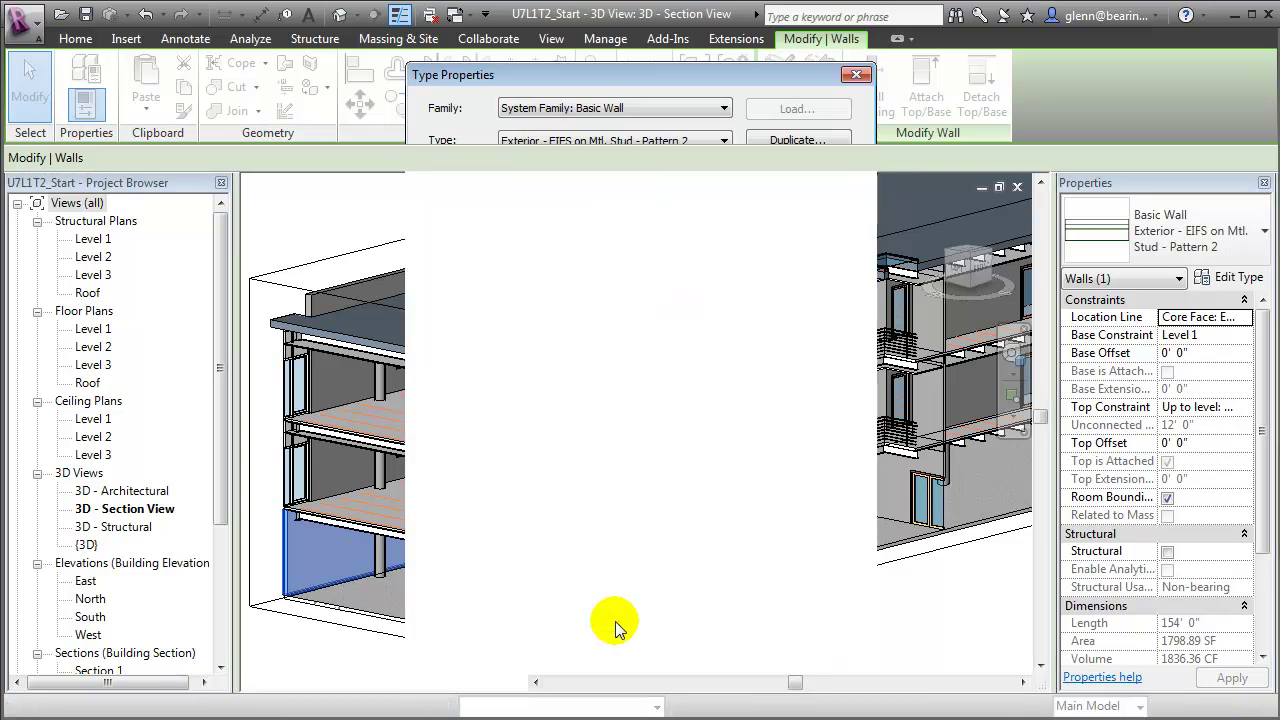
left_click(835, 643)
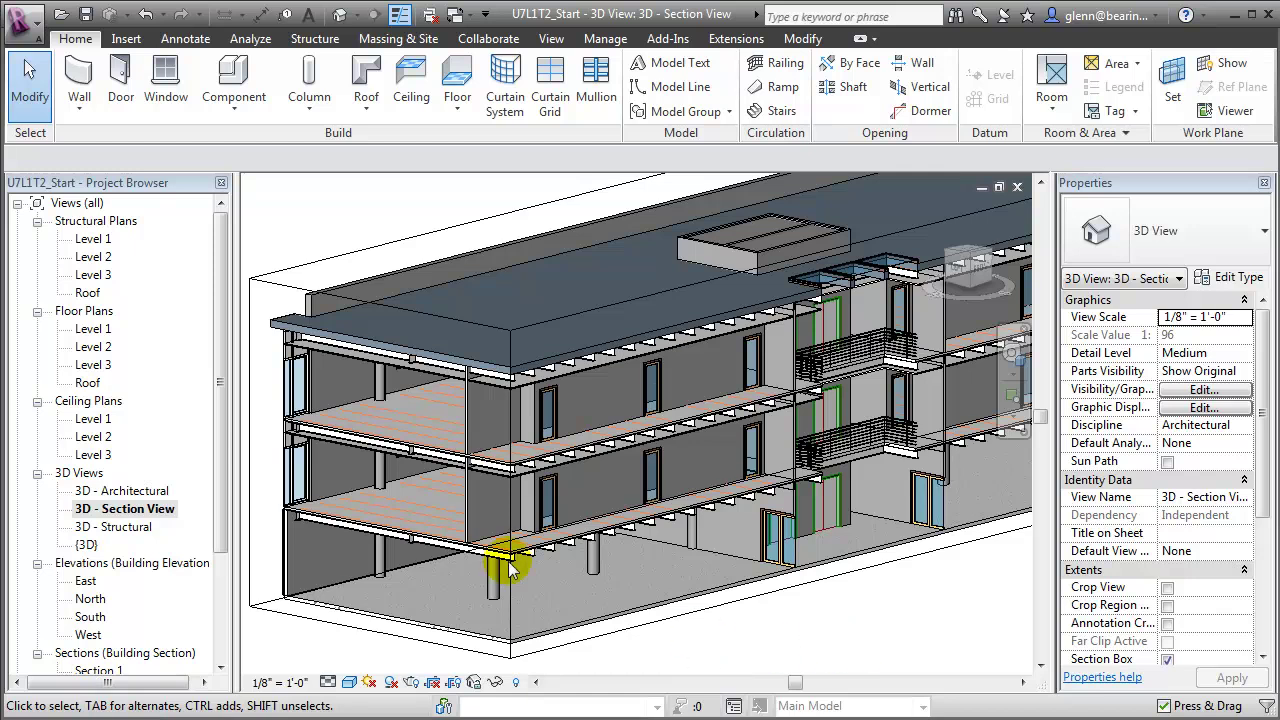
In the Level 2 floor plan, place a Single-Glass door on the corridor wall.
left_click(105, 347)
double_click(105, 347)
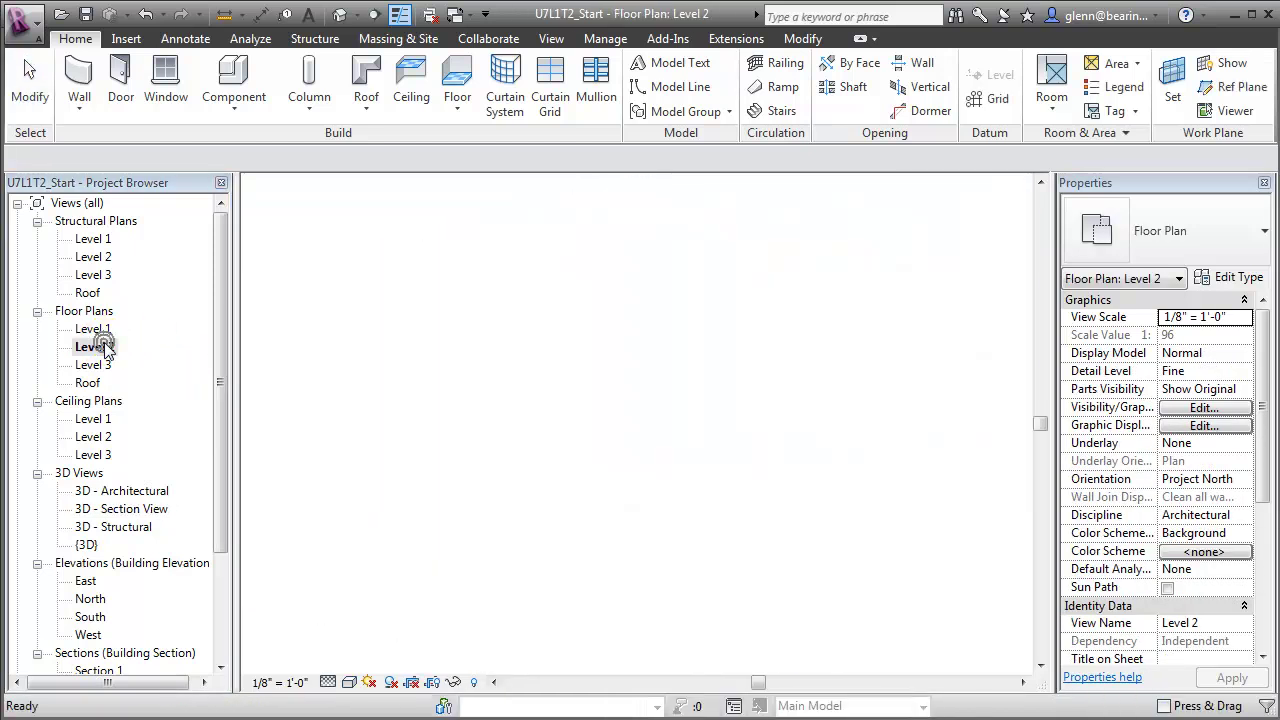
left_click(121, 104)
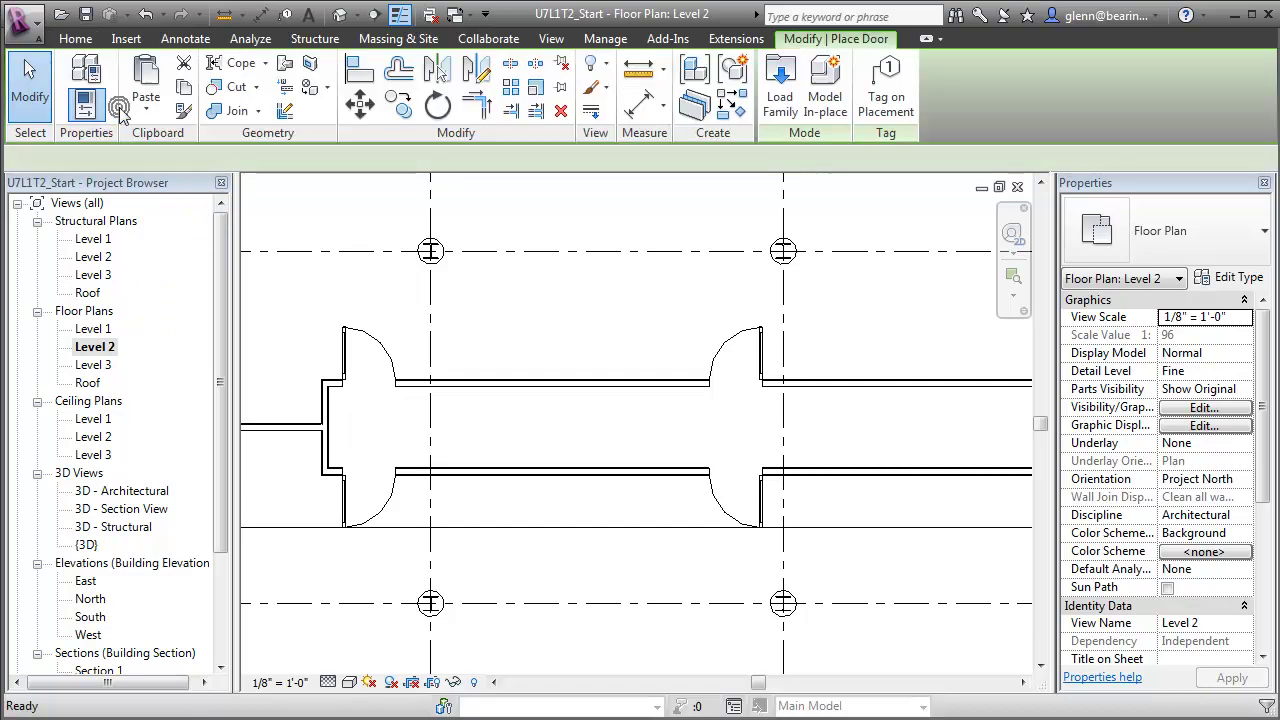
left_click(571, 476)
scroll(571, 476, "up", 5)
key("Escape")
key("Escape")
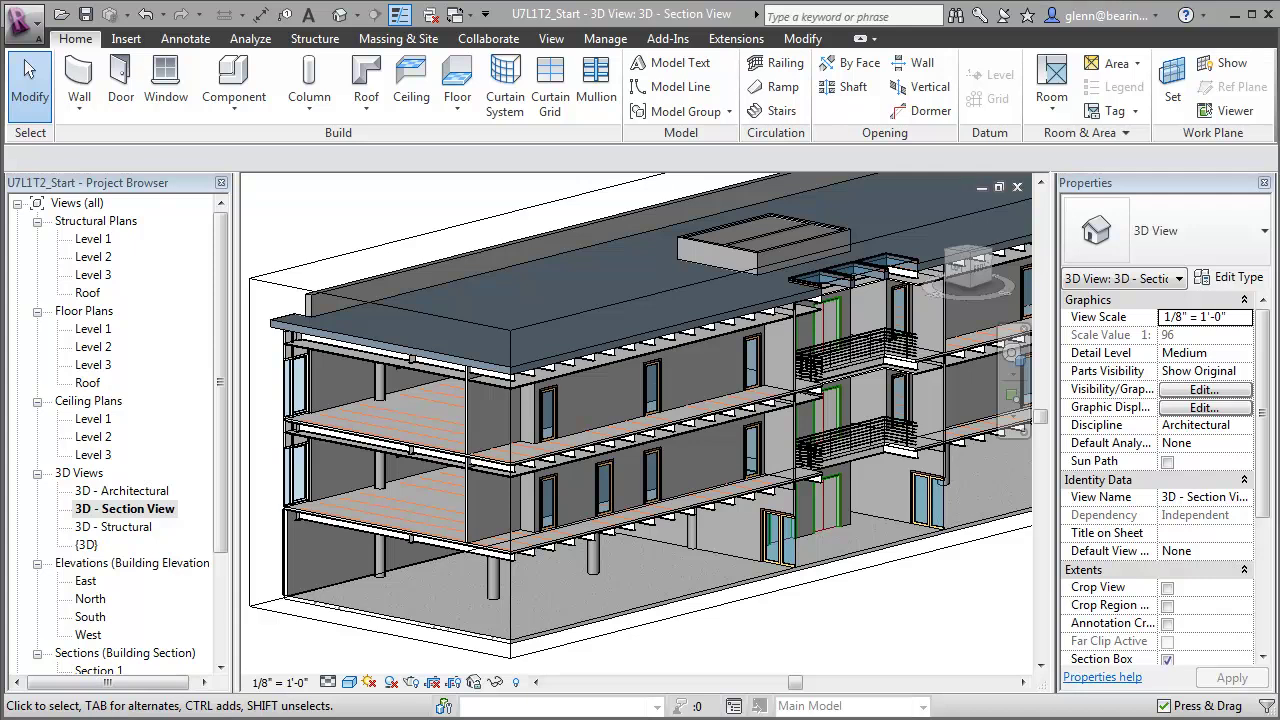
In the PartB {3D} view, inspect the wood floor and select the short brick wall.
left_click(1010, 655)
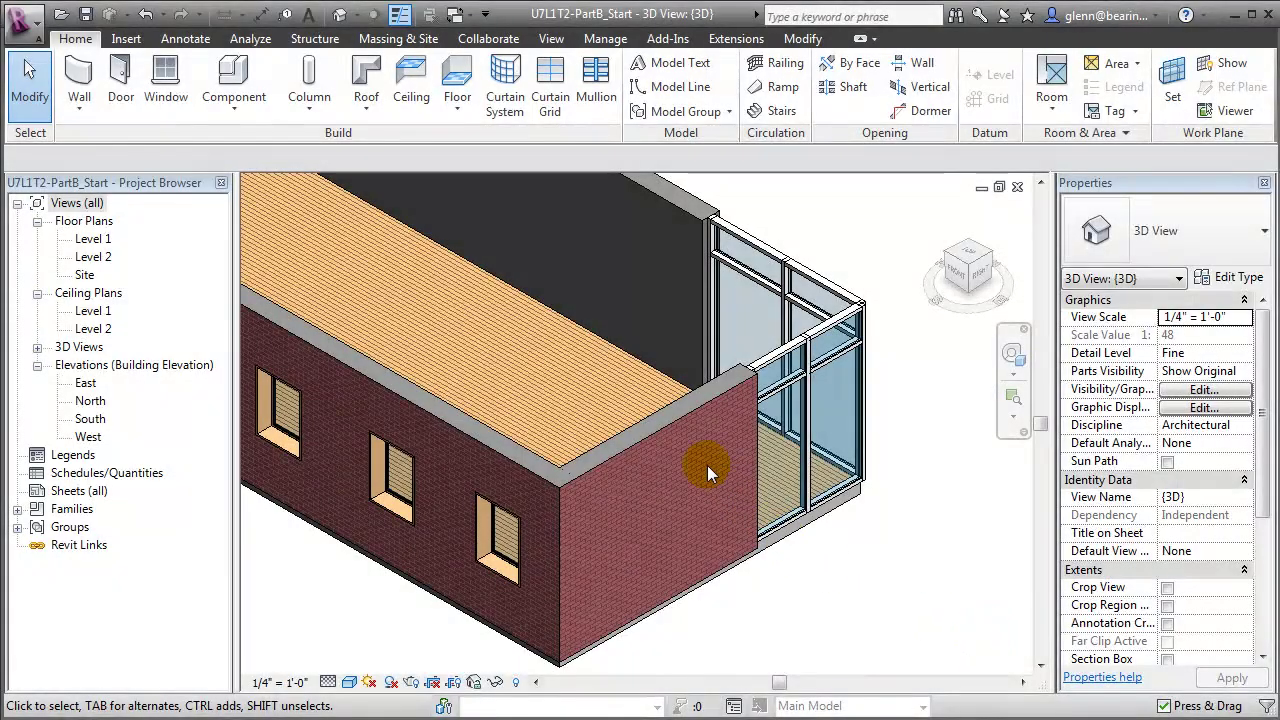
left_click(666, 425)
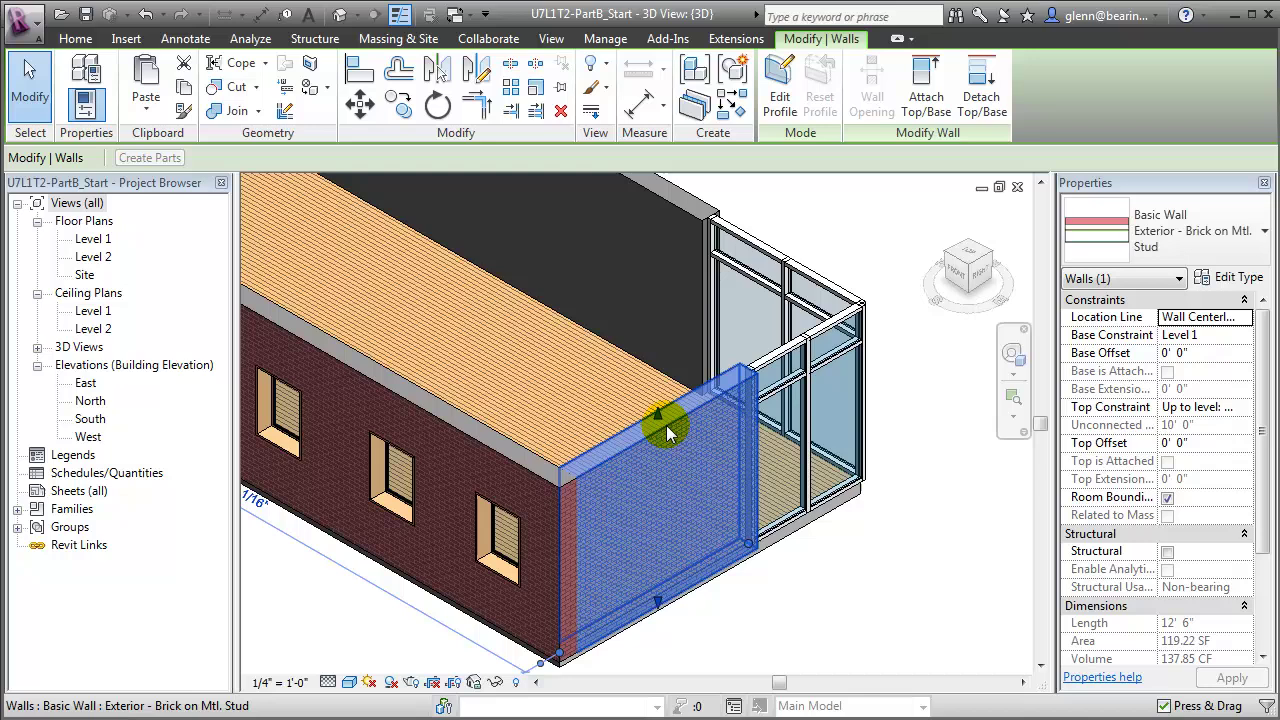
left_click(795, 538)
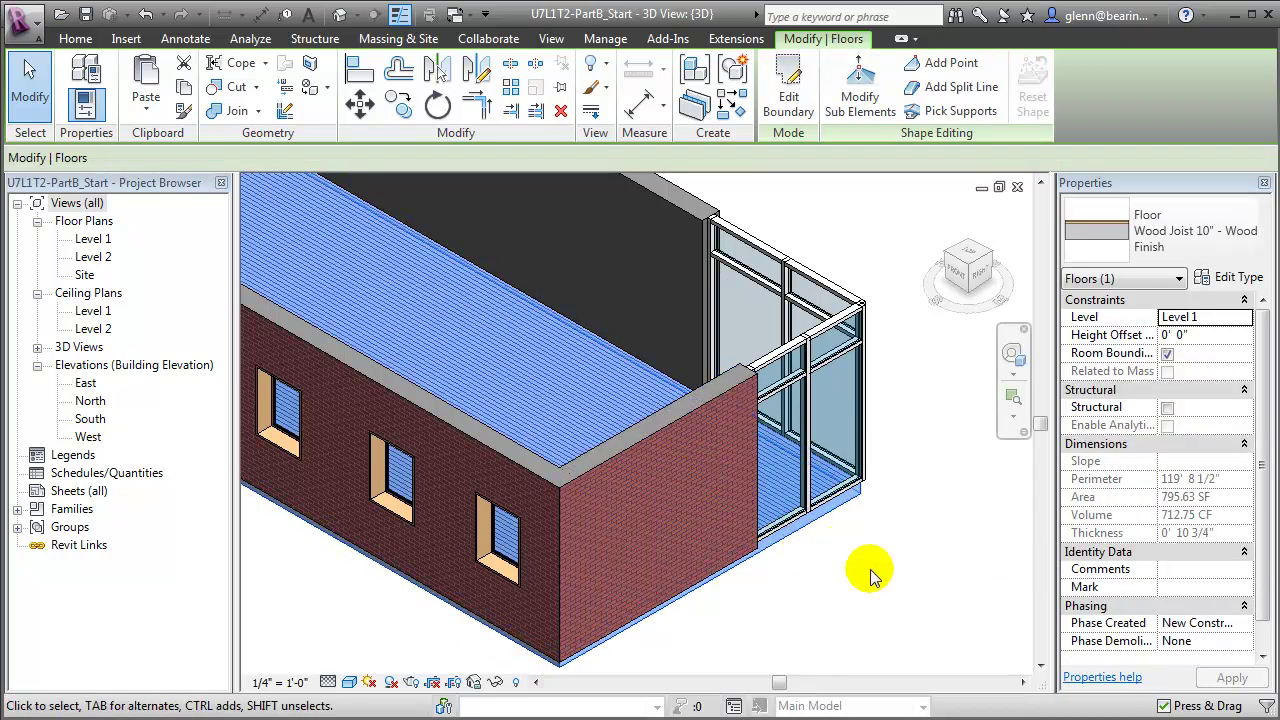
left_click(912, 591)
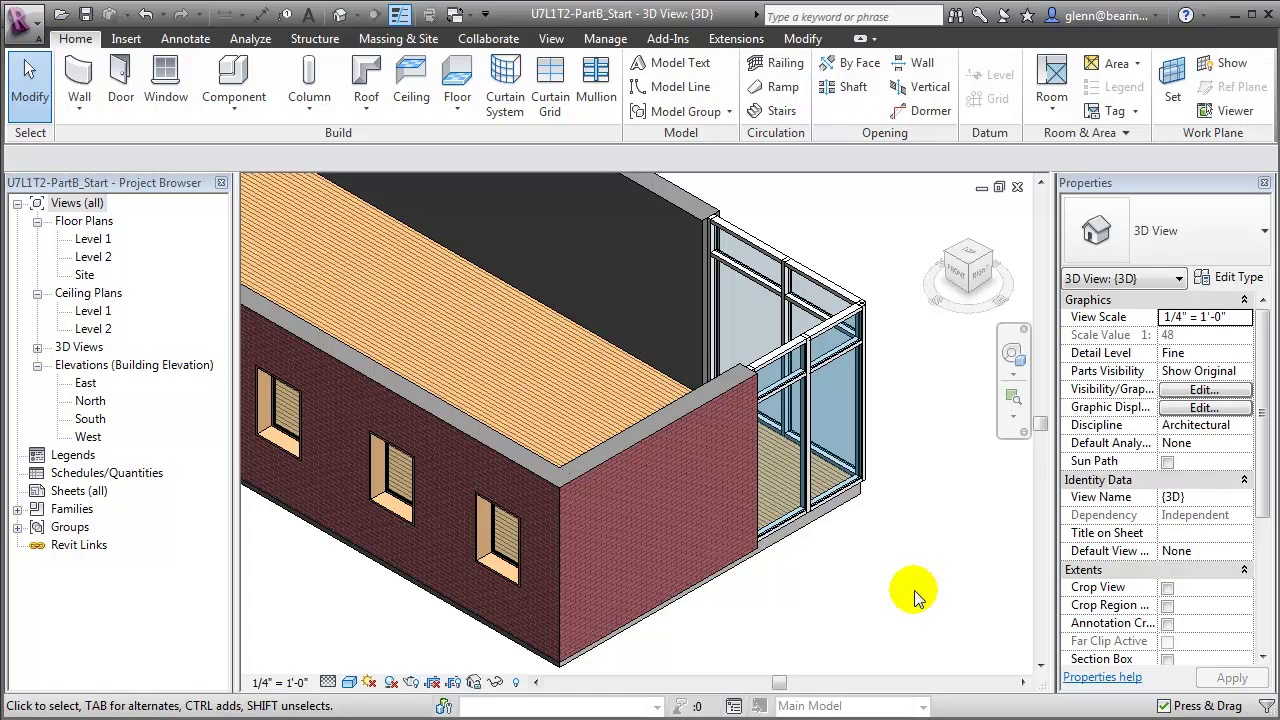
left_click(680, 452)
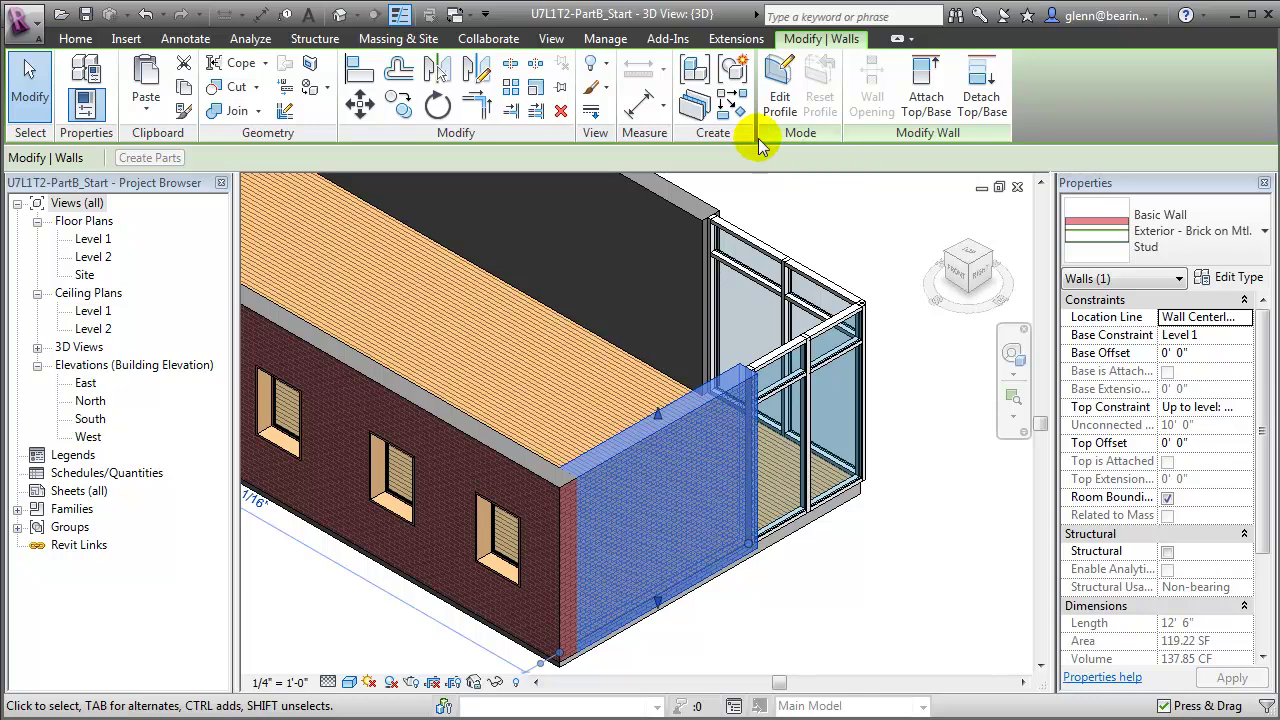
Create parts from the selected short brick wall and zoom in on them.
left_click(711, 117)
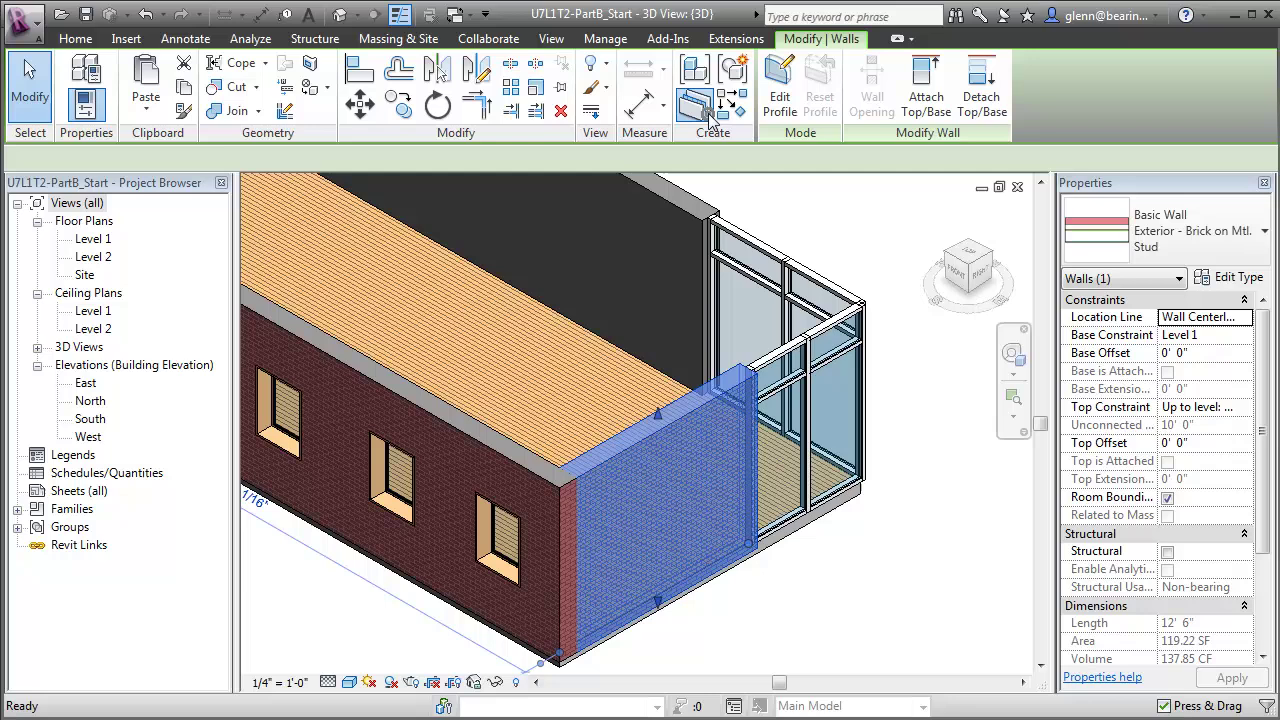
left_click(893, 613)
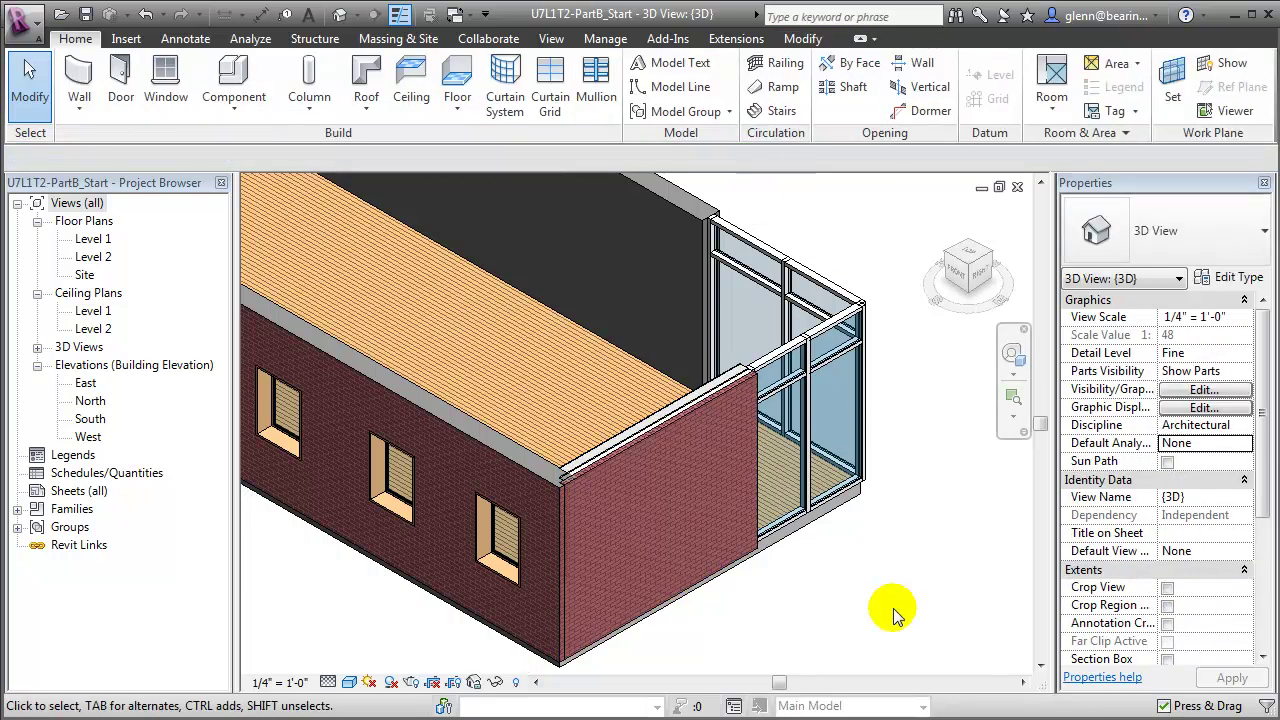
scroll(754, 556, "up", 2)
scroll(754, 556, "up", 1)
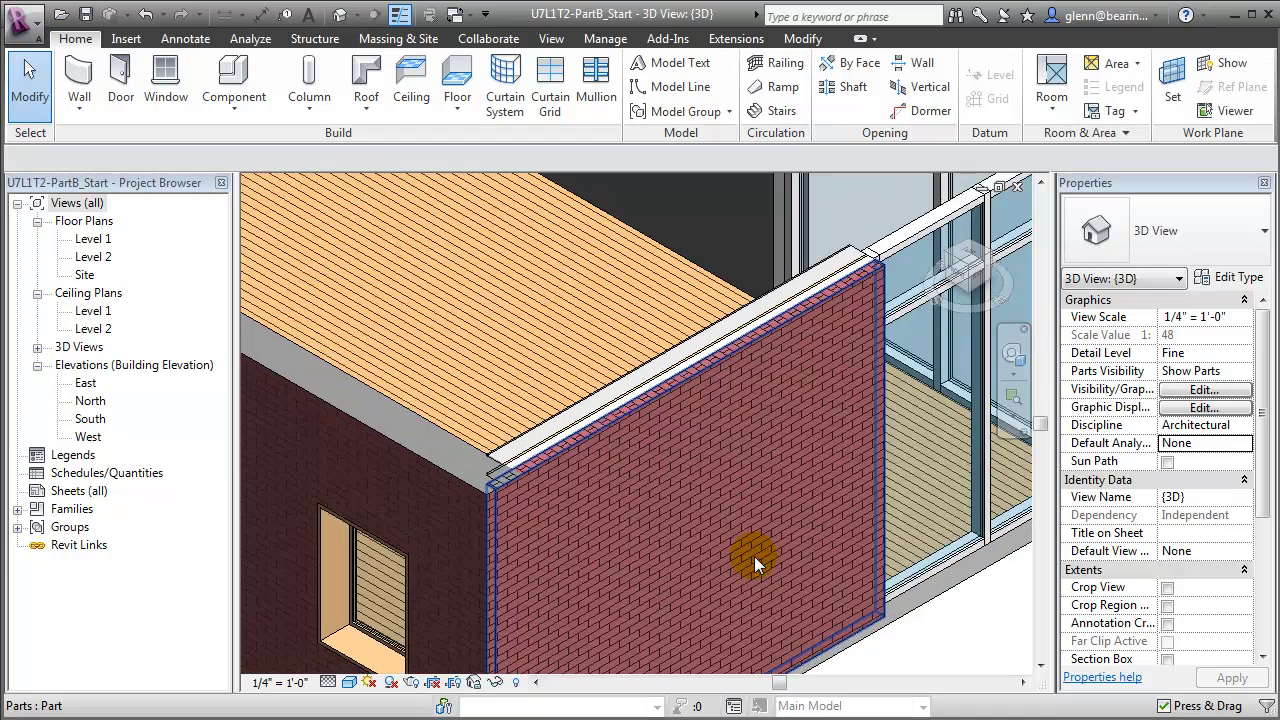
scroll(756, 565, "up", 1)
scroll(756, 565, "up", 1)
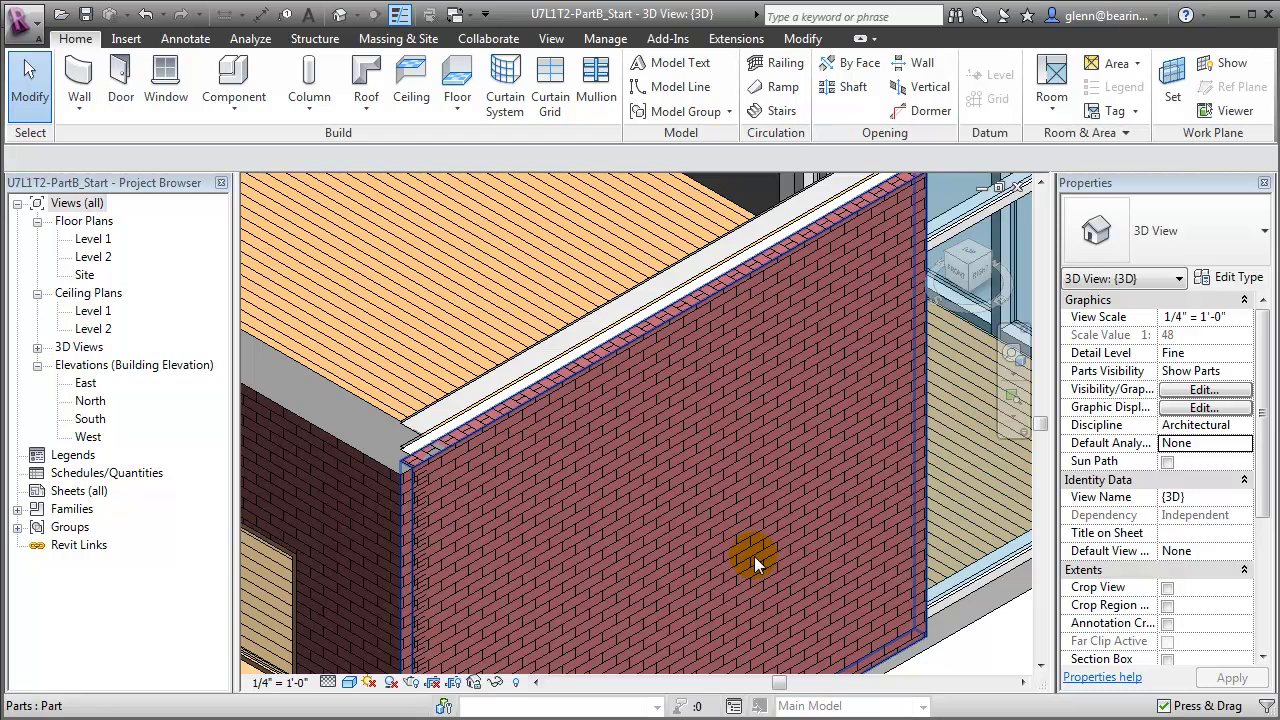
Split the 40' Exterior - Brick on Mtl. Stud side wall into parts.
left_click(350, 450)
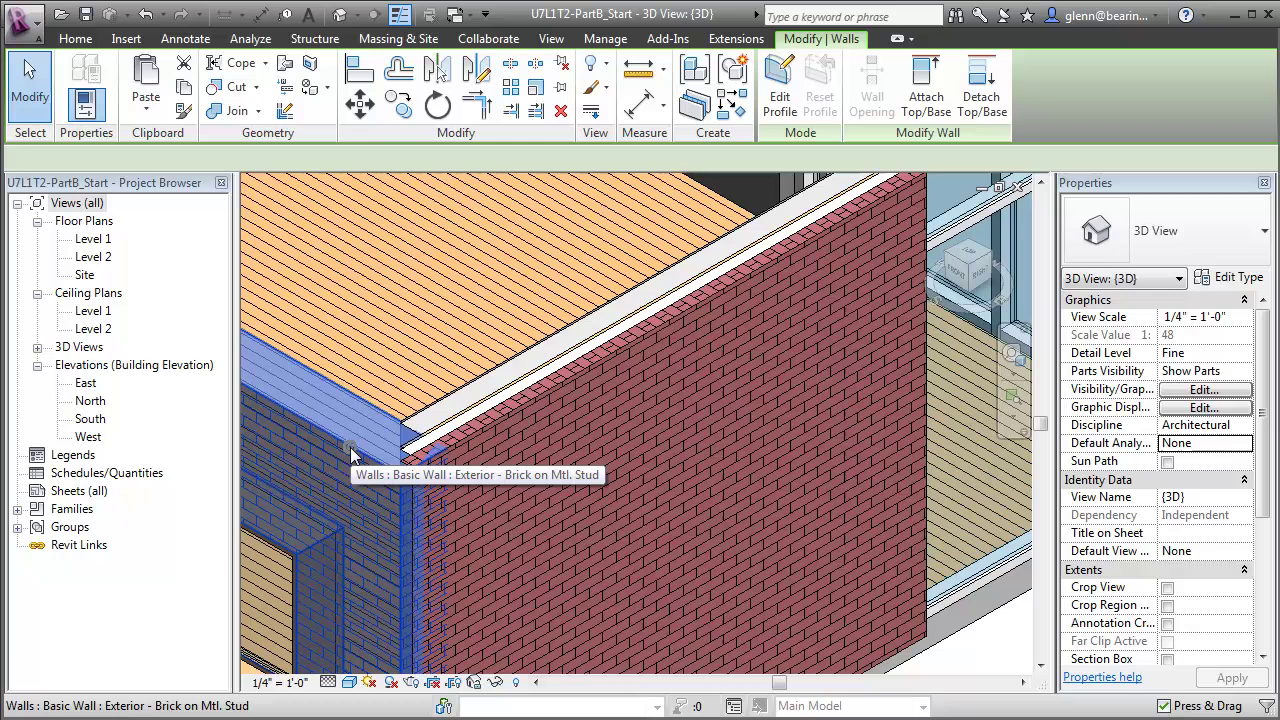
left_click(710, 110)
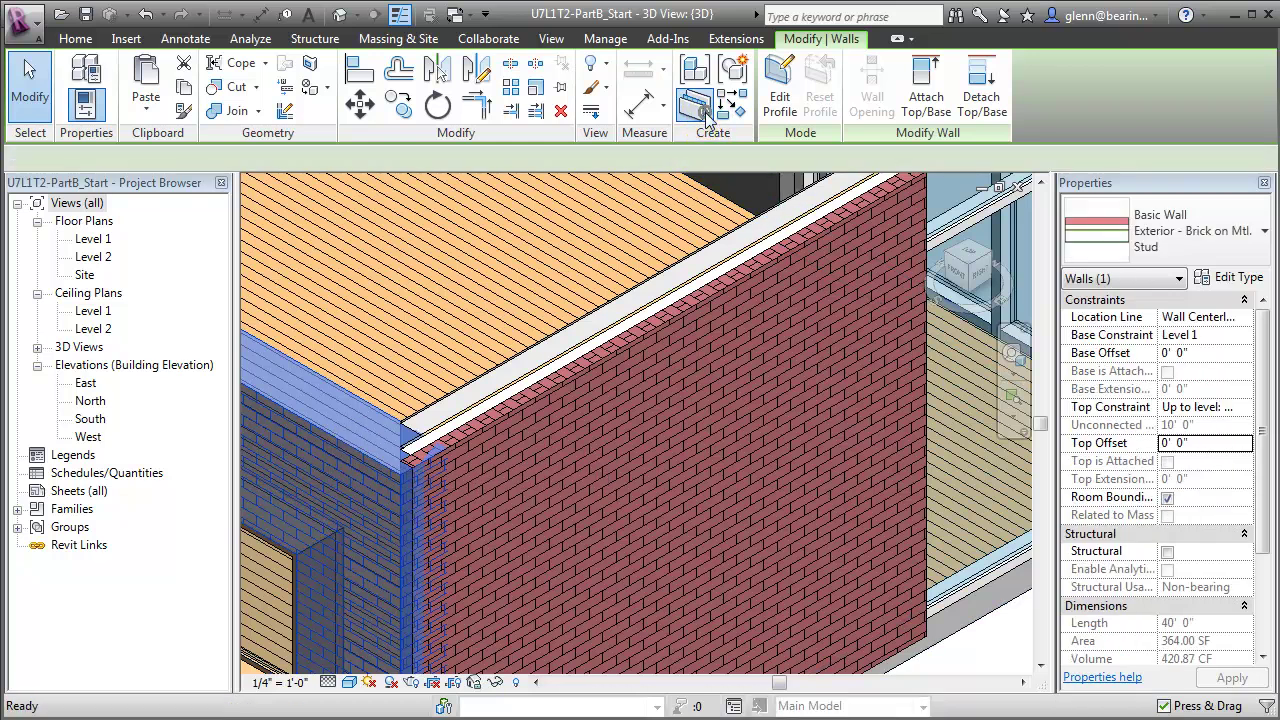
left_click(988, 660)
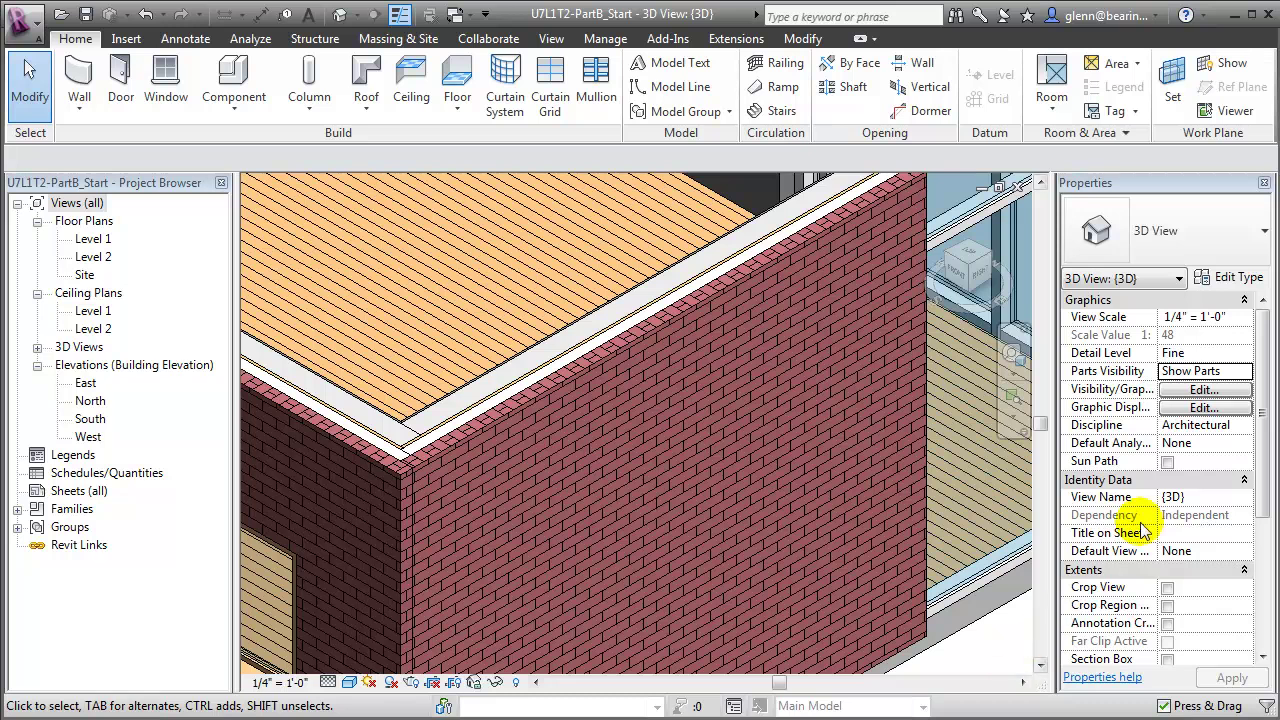
left_click(1247, 372)
left_click(1240, 404)
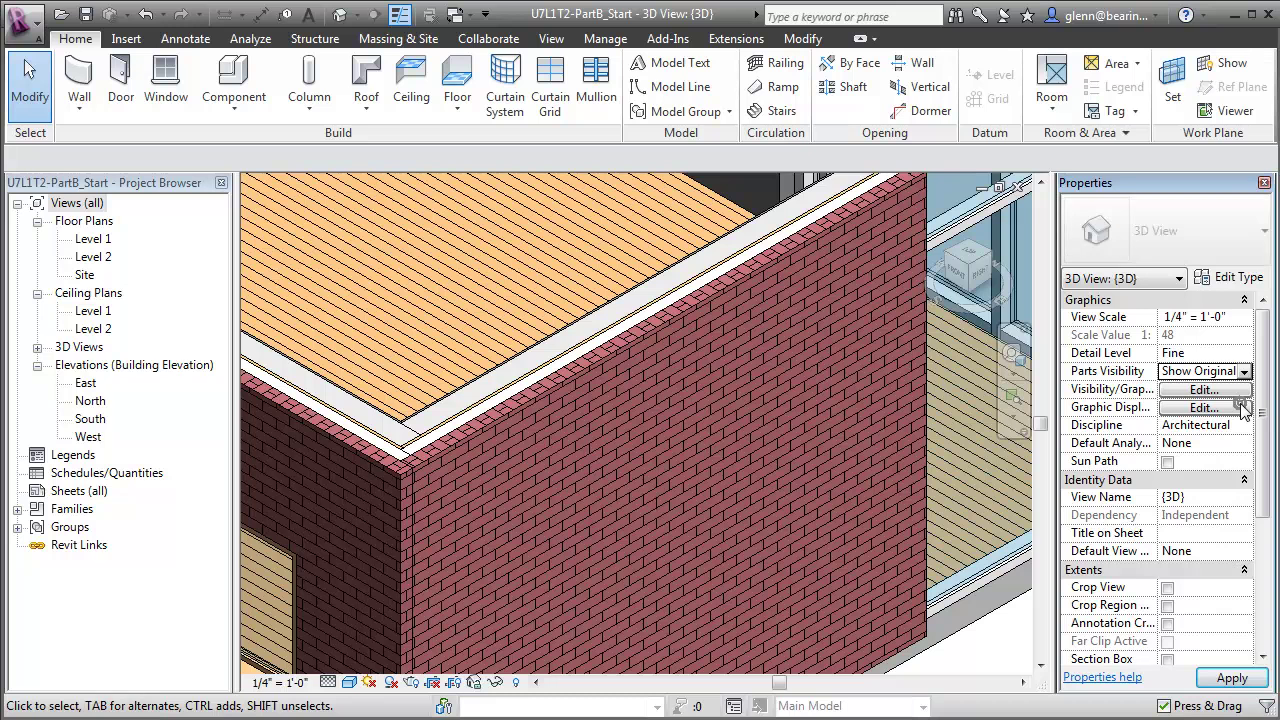
left_click(1236, 679)
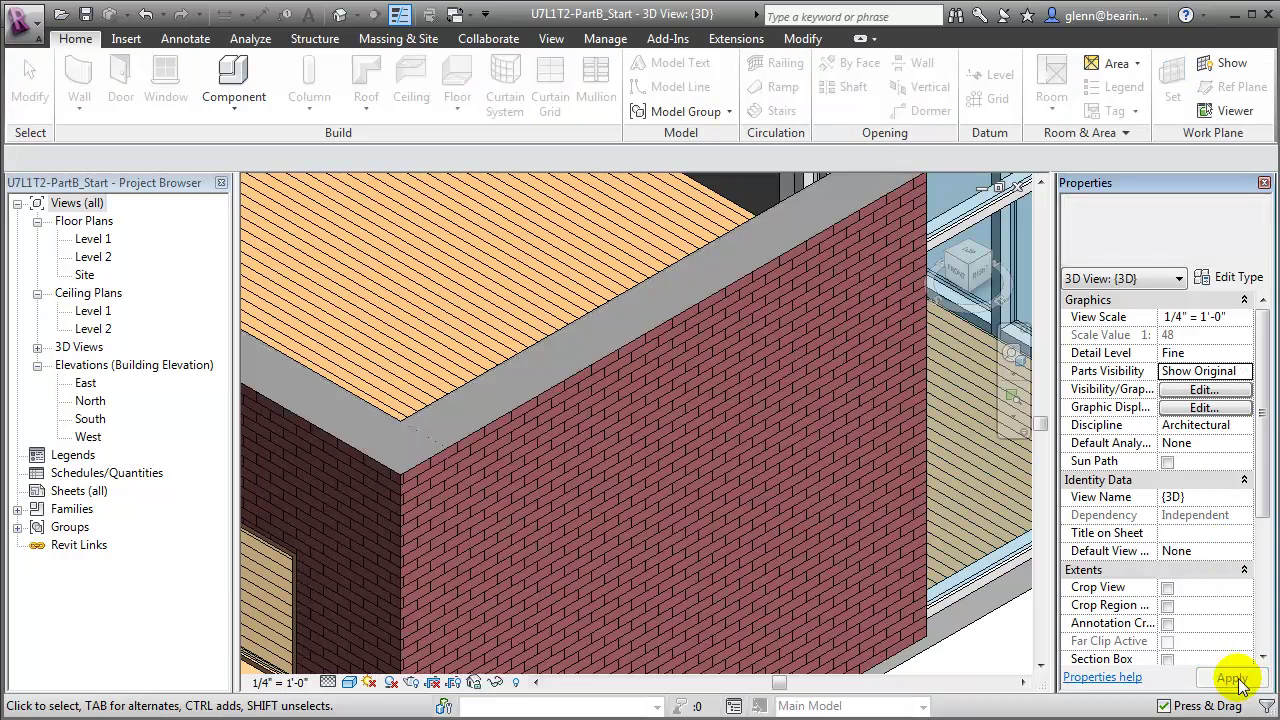
left_click(1244, 372)
left_click(1208, 425)
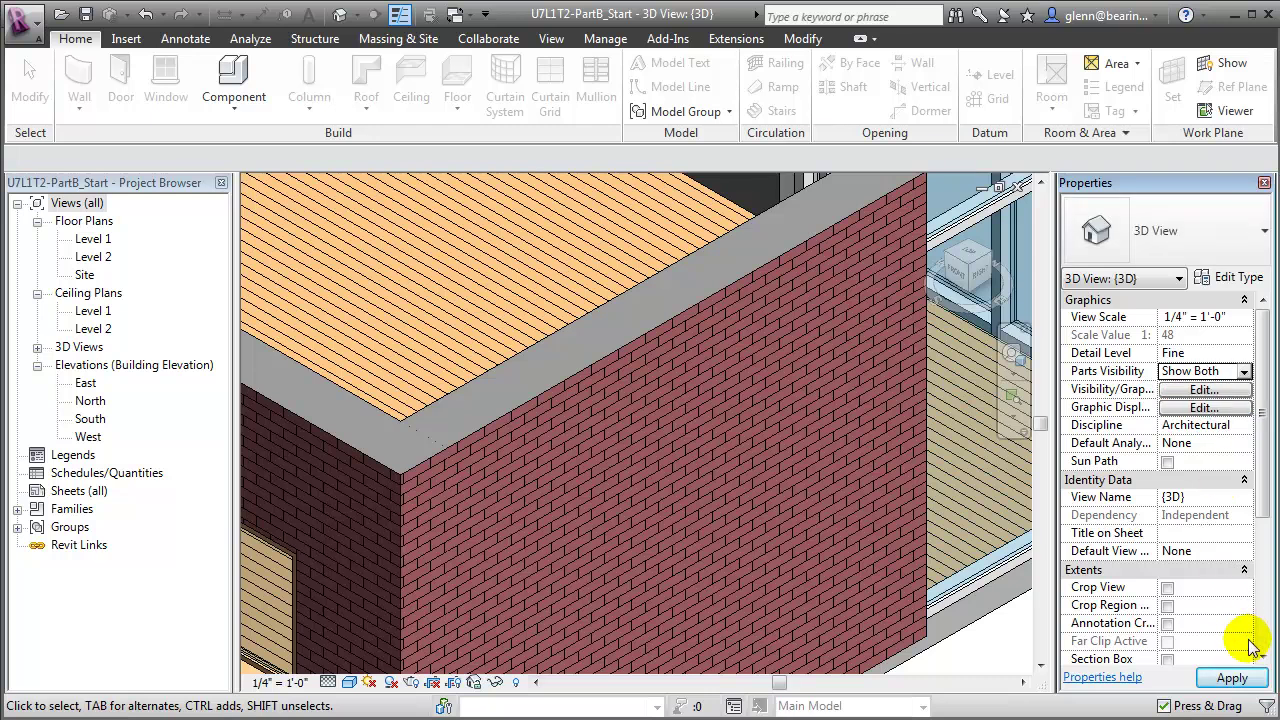
left_click(1240, 678)
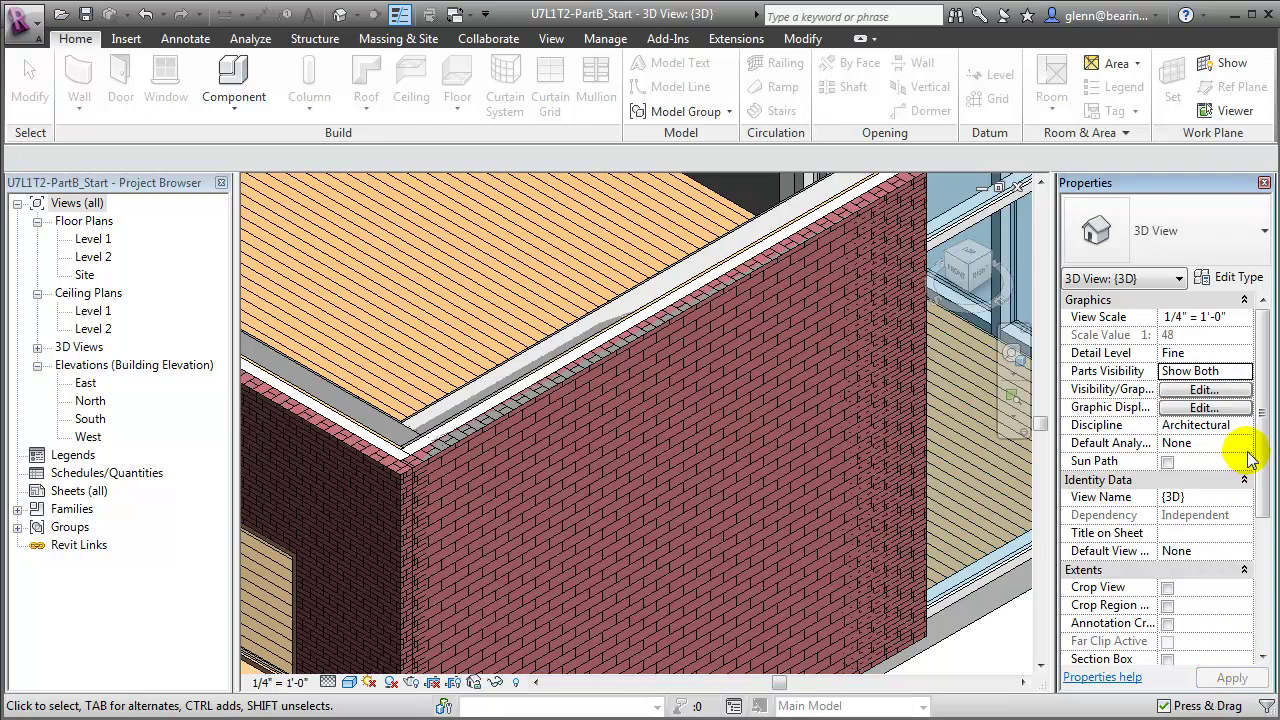
left_click(1246, 372)
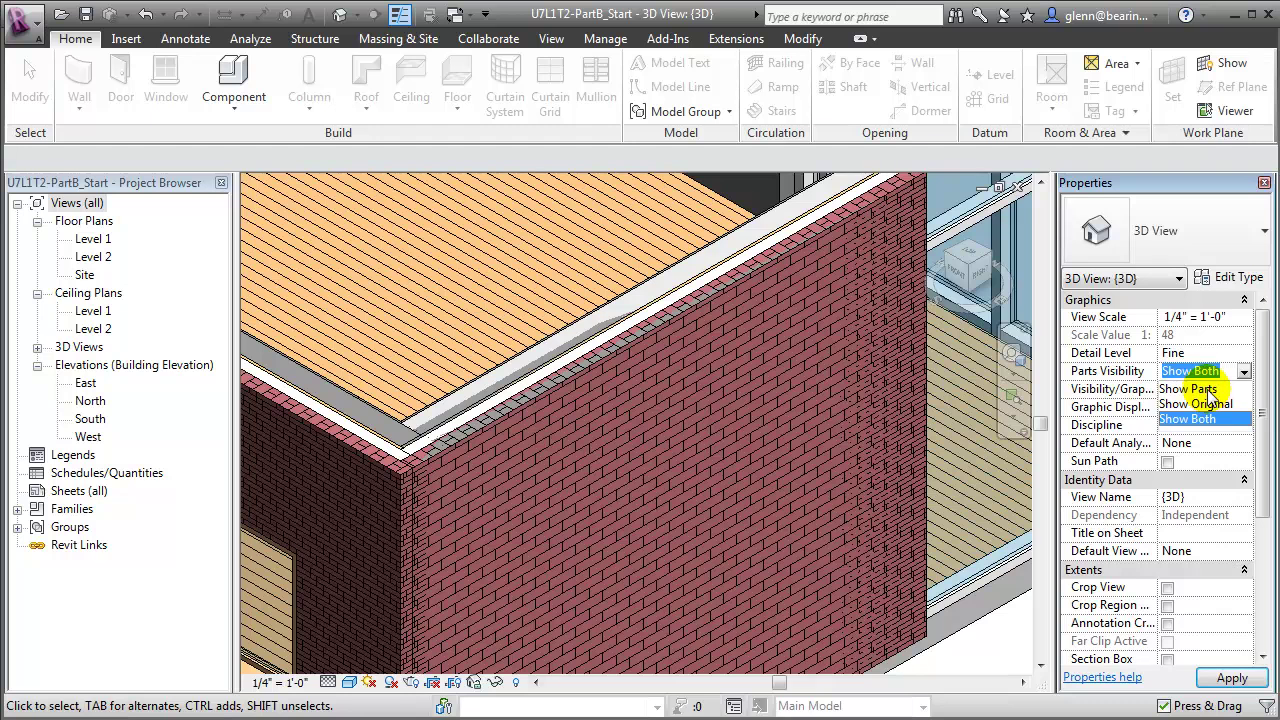
left_click(1200, 390)
left_click(1228, 678)
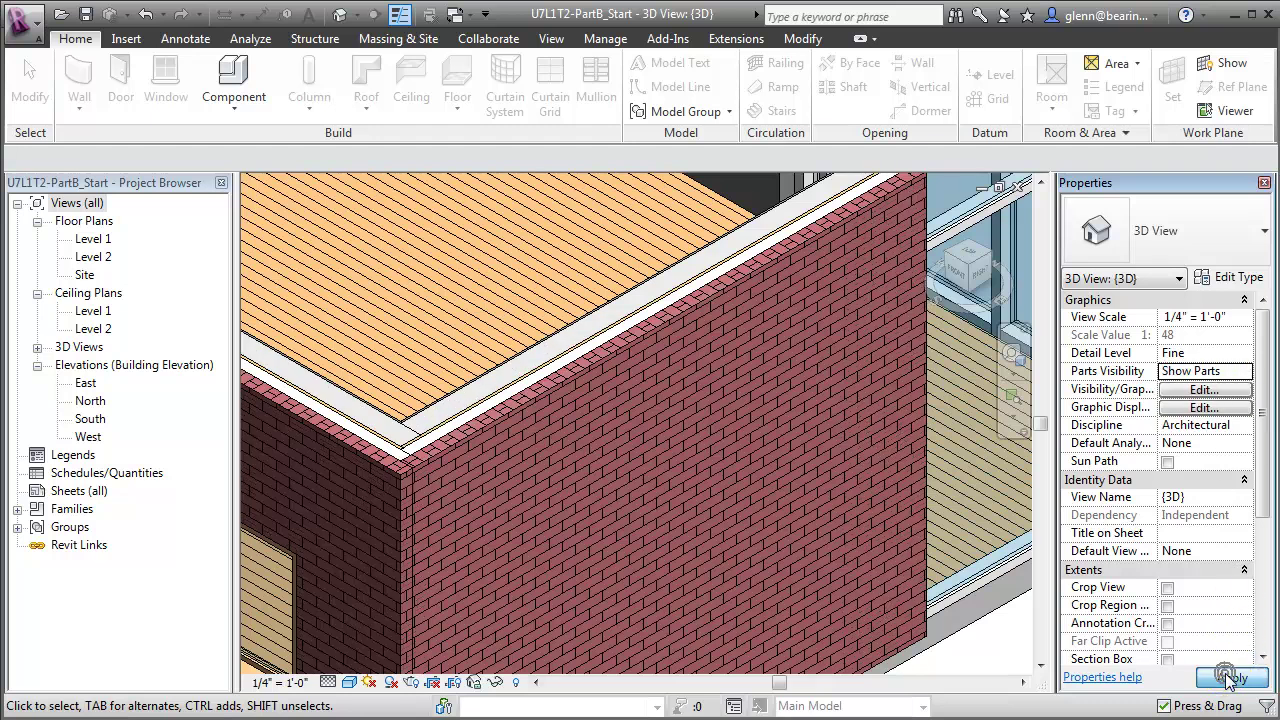
Enable Show Shape Handles on the outer brick wall part.
left_click(703, 446)
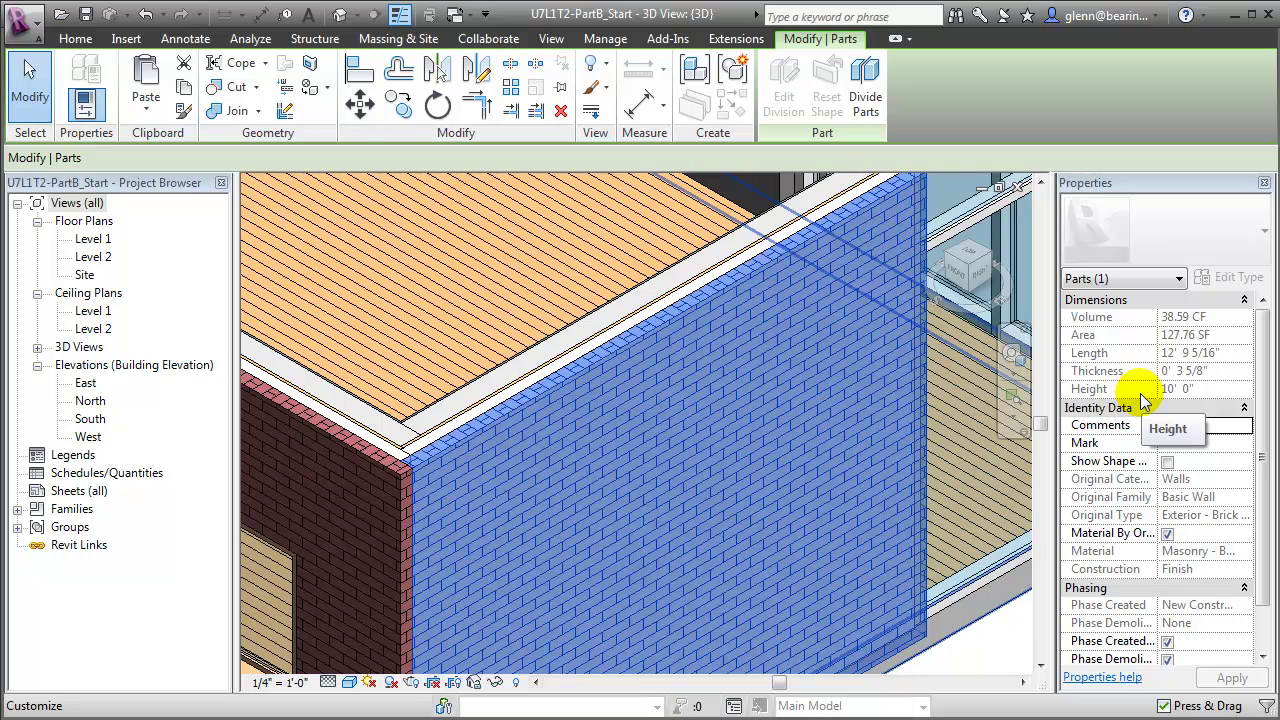
left_click(1140, 393)
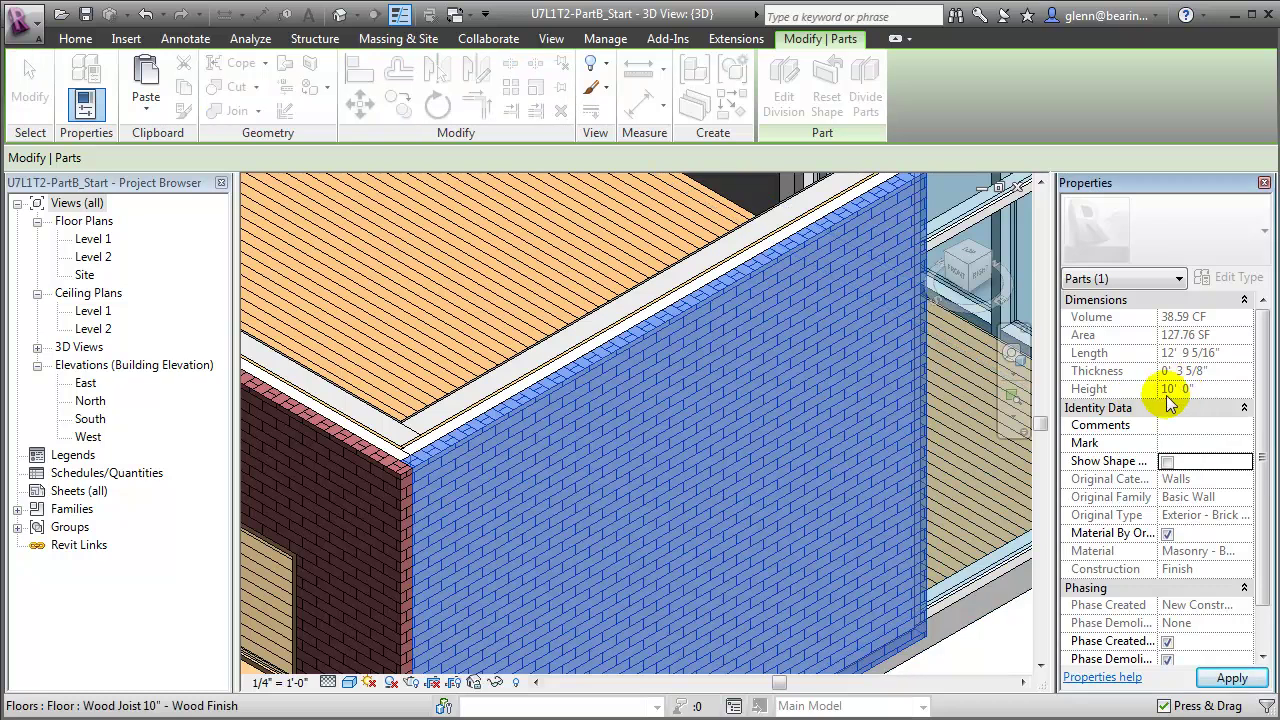
left_click(1168, 463)
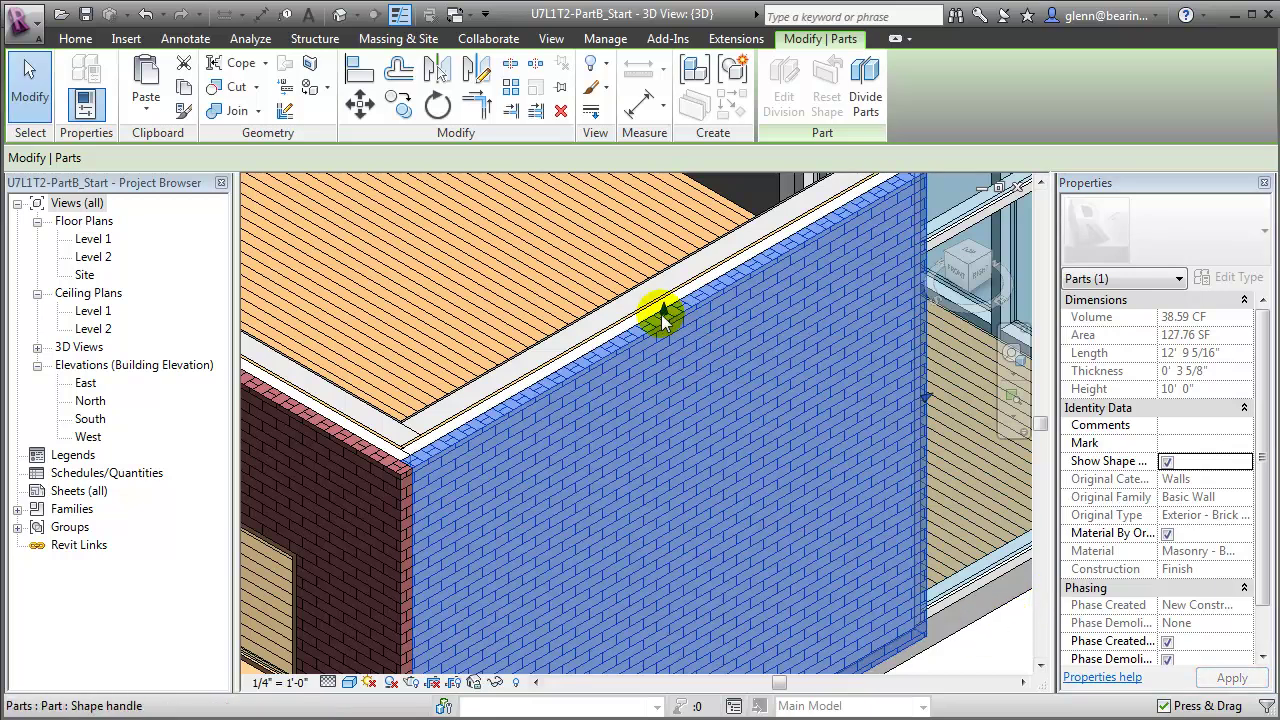
Drag the part's top handle down until the part is 8' 3" high.
mouse_move(660, 318)
left_mouse_down()
mouse_move(673, 452)
mouse_move(648, 398)
left_mouse_up()
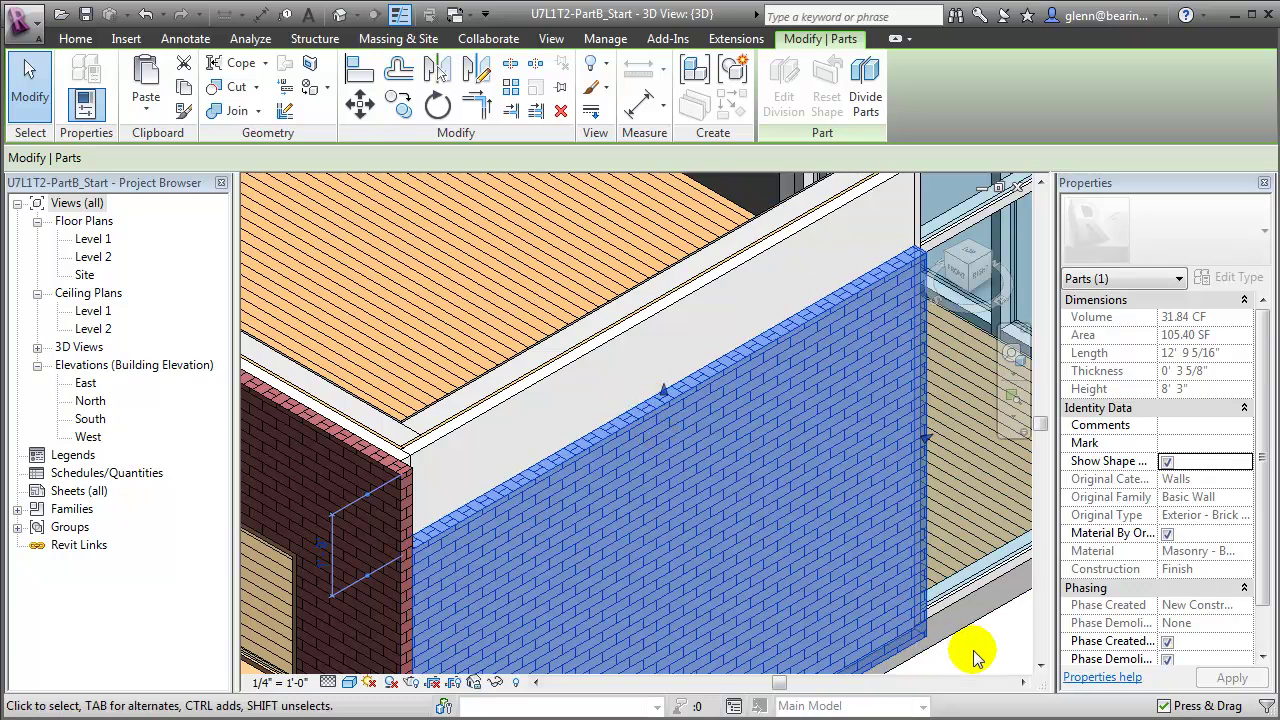
Uncheck Material By Original for the brick part, keeping Masonry - Brick as its material.
left_click(1167, 534)
left_click(1167, 534)
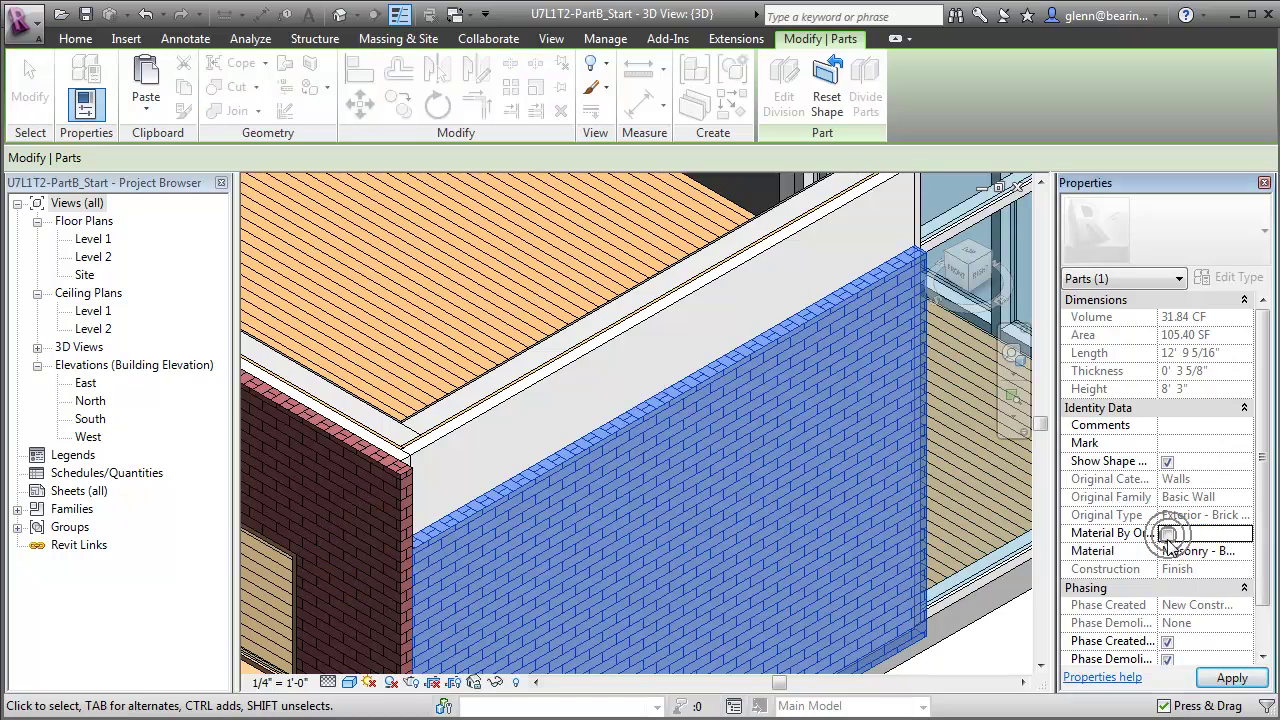
left_click(1245, 551)
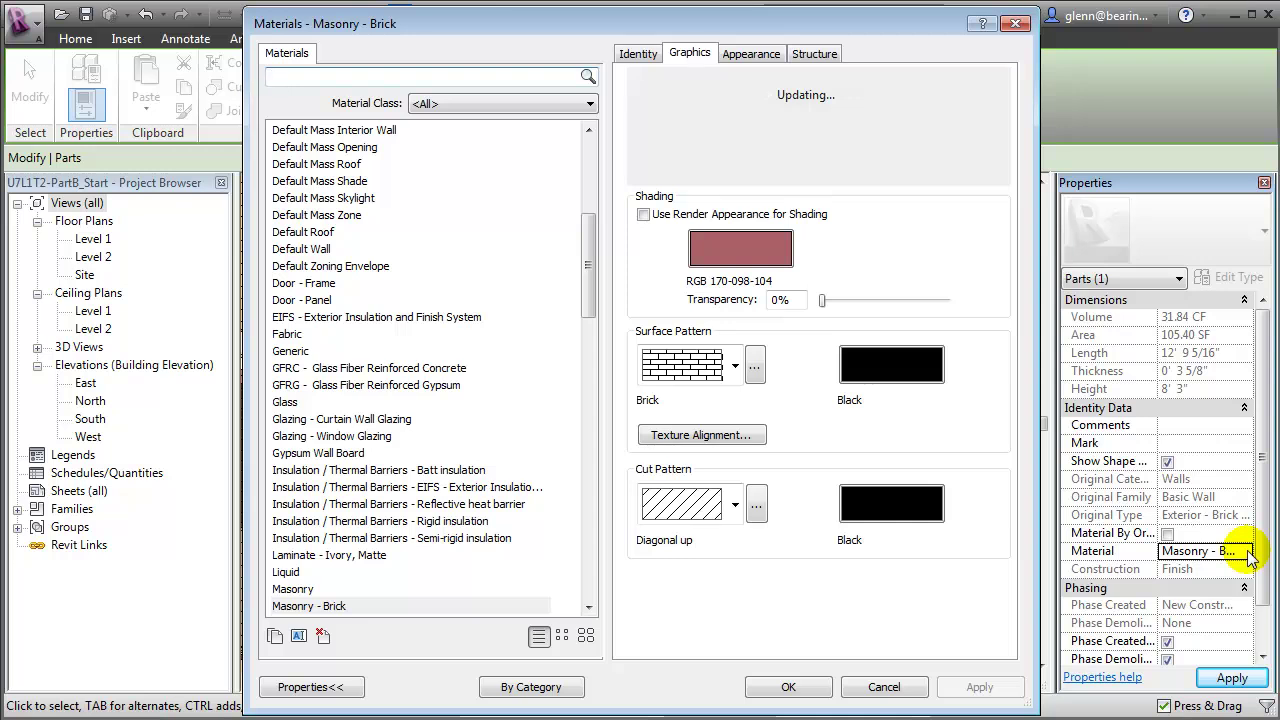
key("Return")
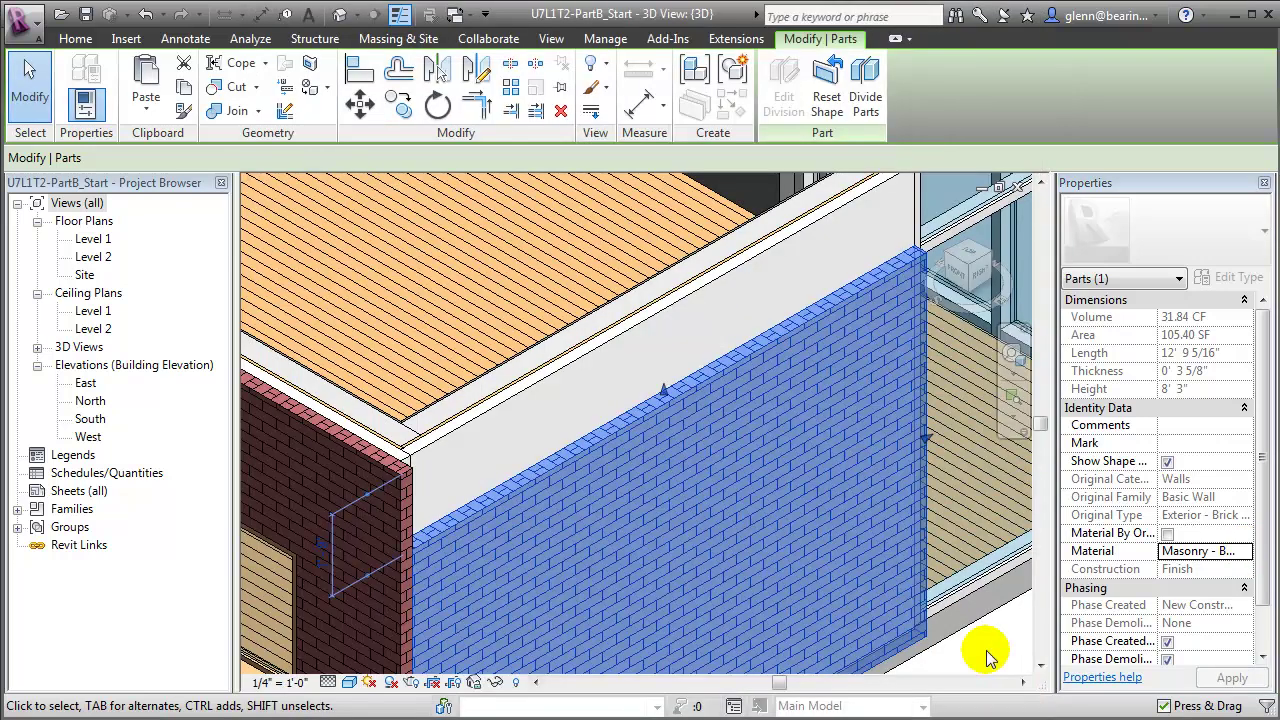
scroll(985, 655, "down", 2)
scroll(985, 655, "down", 3)
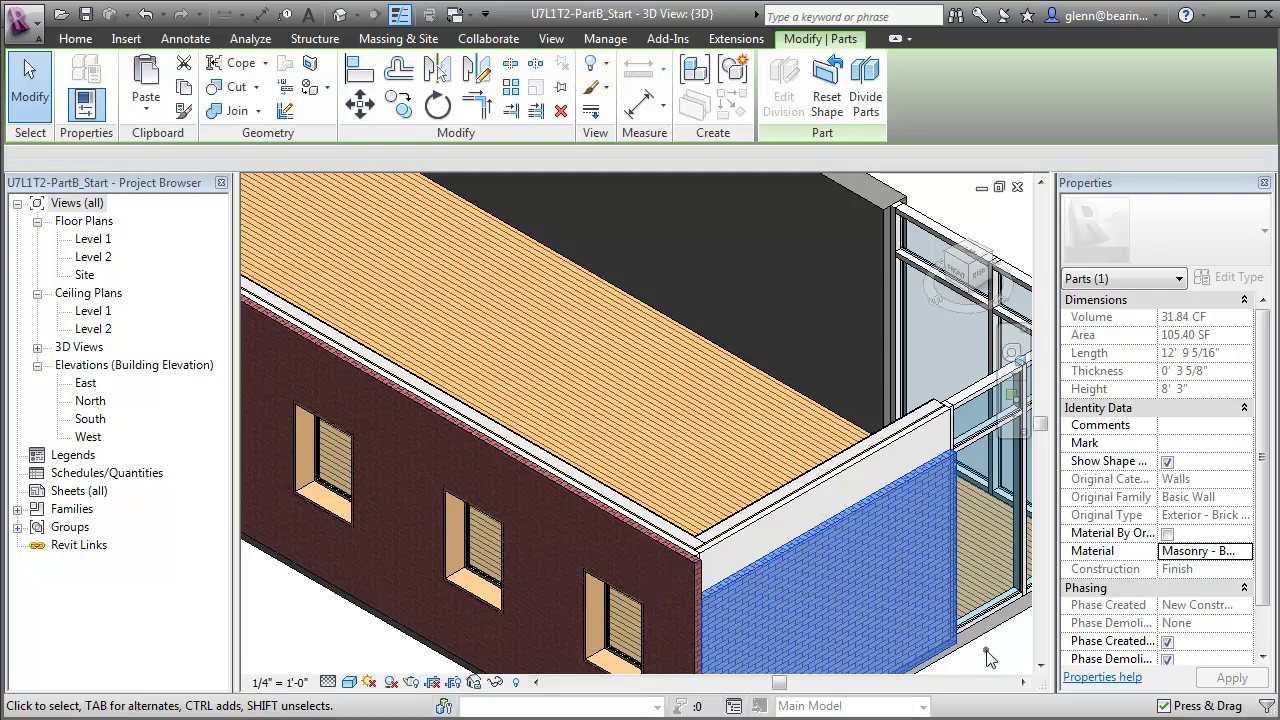
Set Parts Visibility to Show Original.
key("Escape")
left_click(1232, 371)
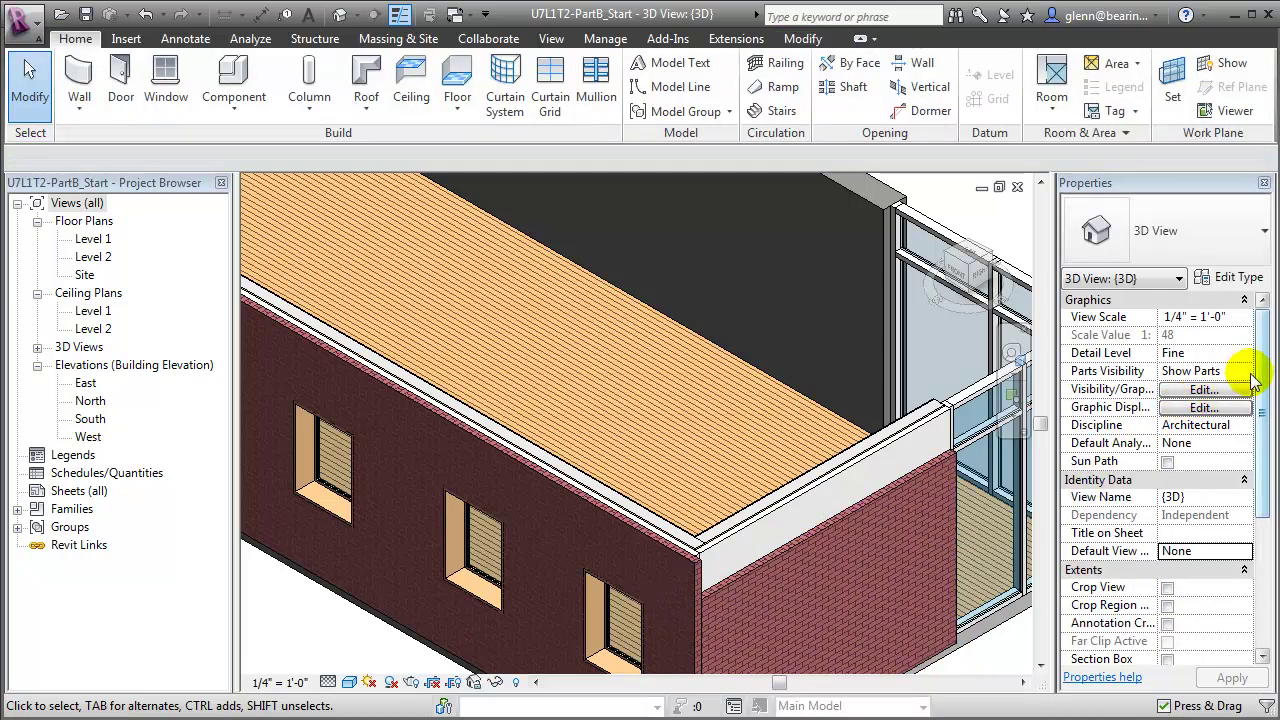
left_click(1243, 371)
left_click(1235, 404)
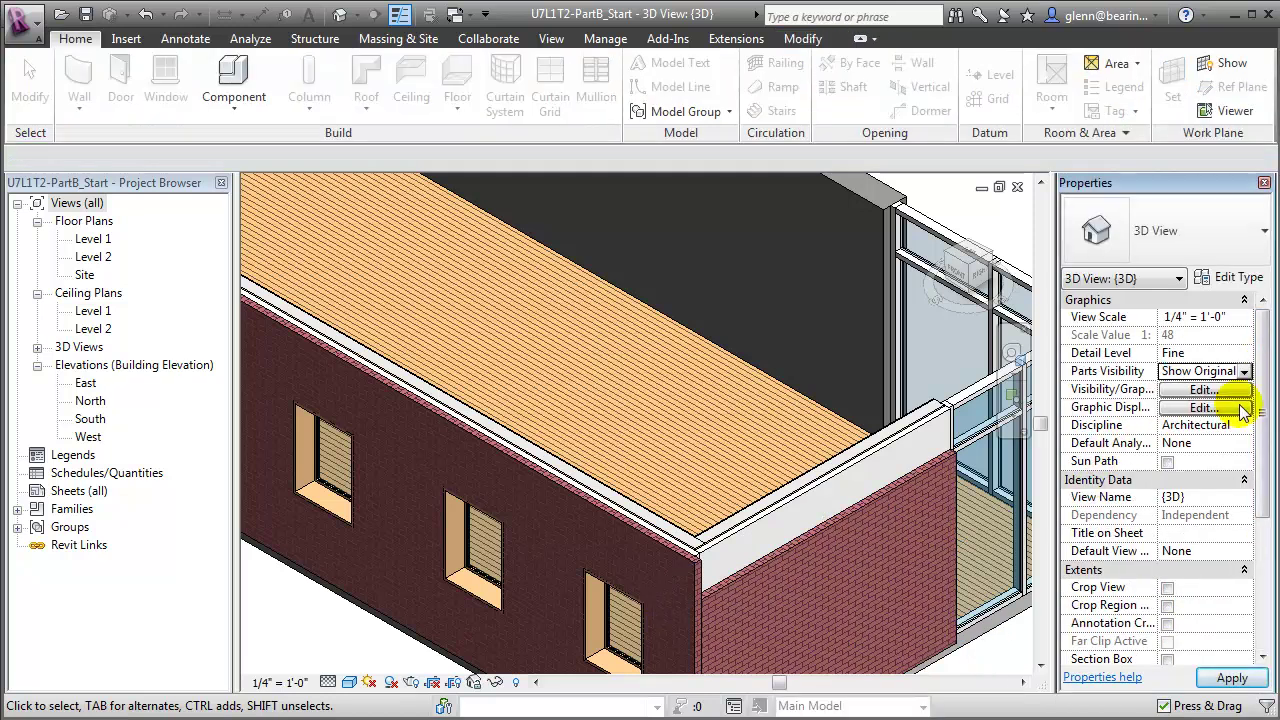
Move the corner window so it sits 4'-0" from its neighbouring window.
left_click(612, 615)
left_click(562, 483)
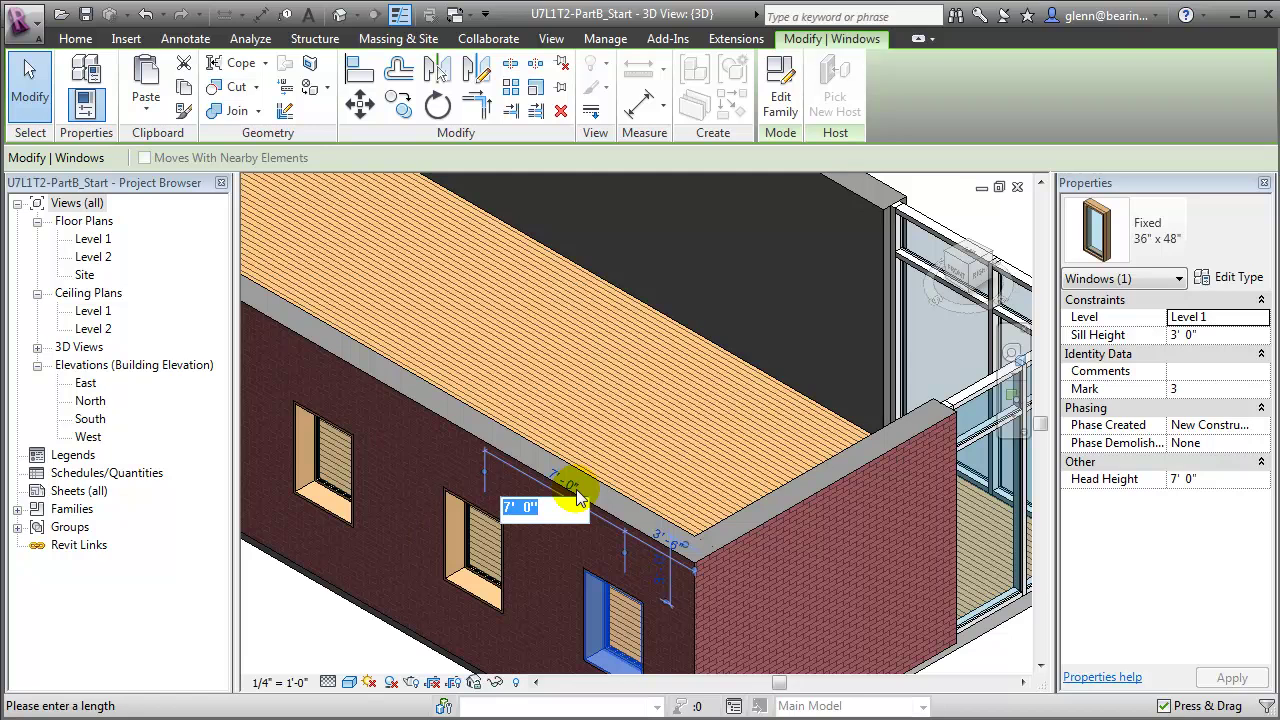
type("4")
key("Return")
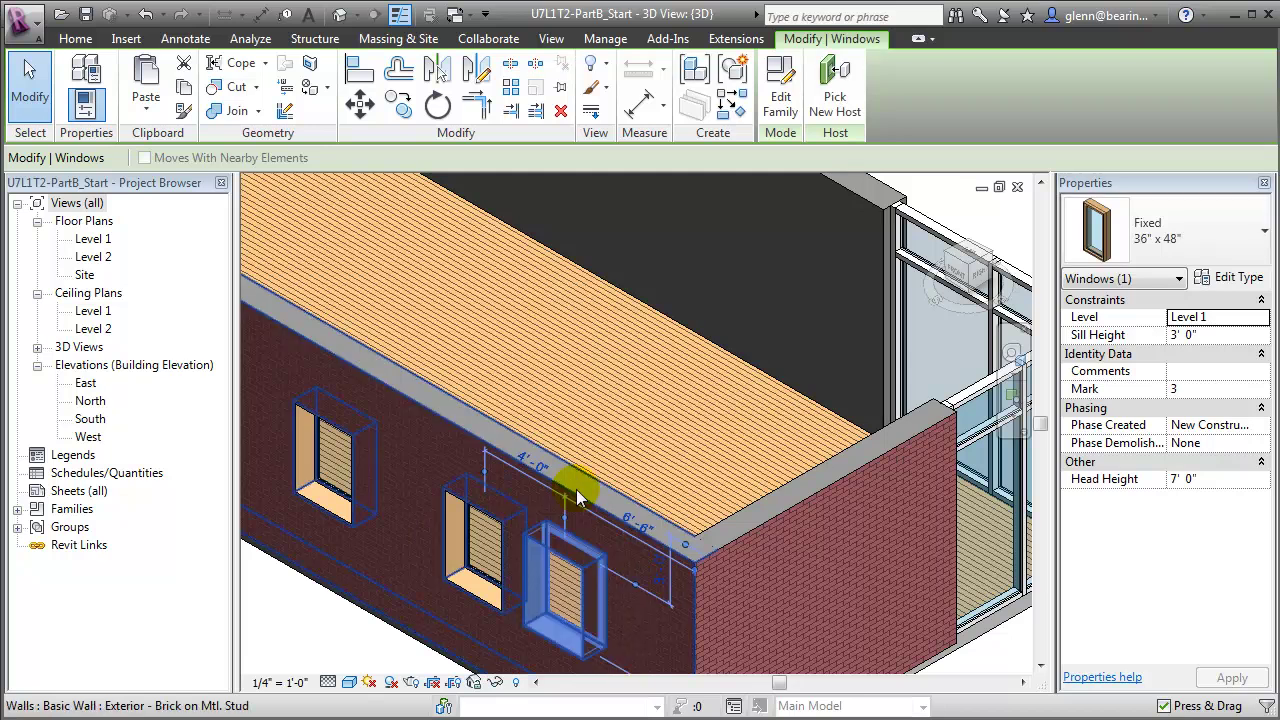
left_click(975, 662)
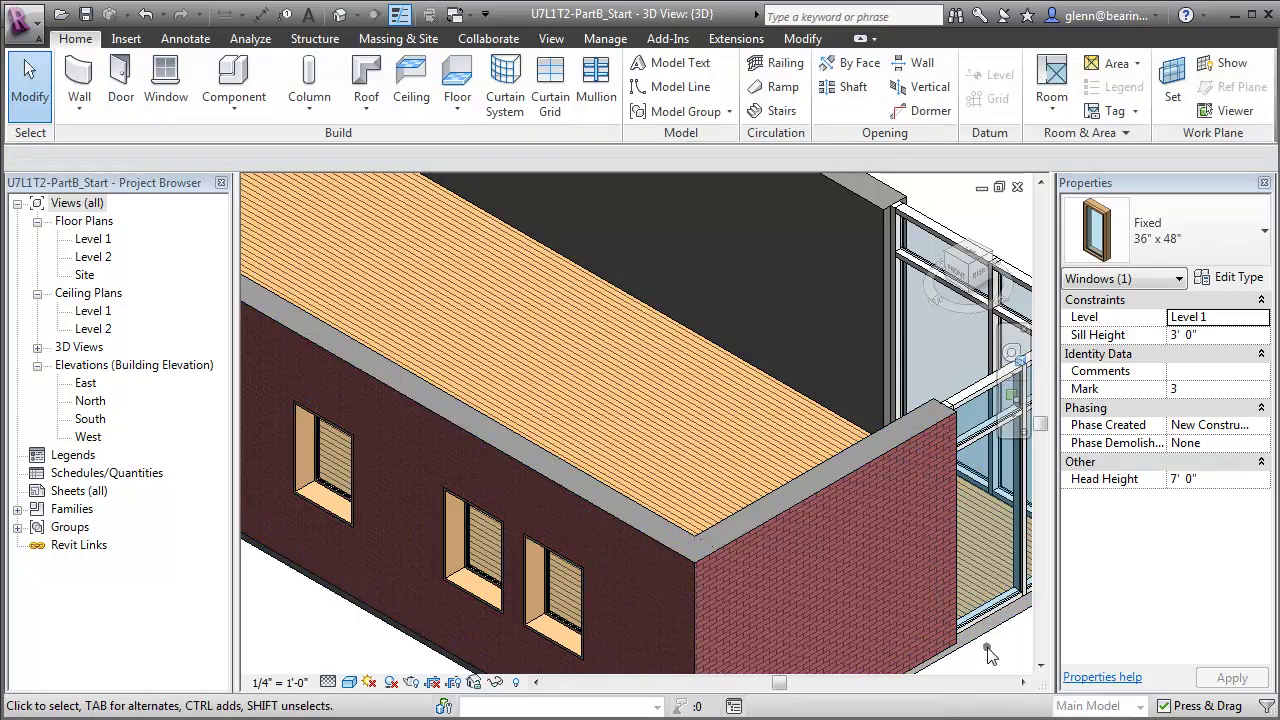
Switch Parts Visibility back to Show Parts.
left_click(1205, 371)
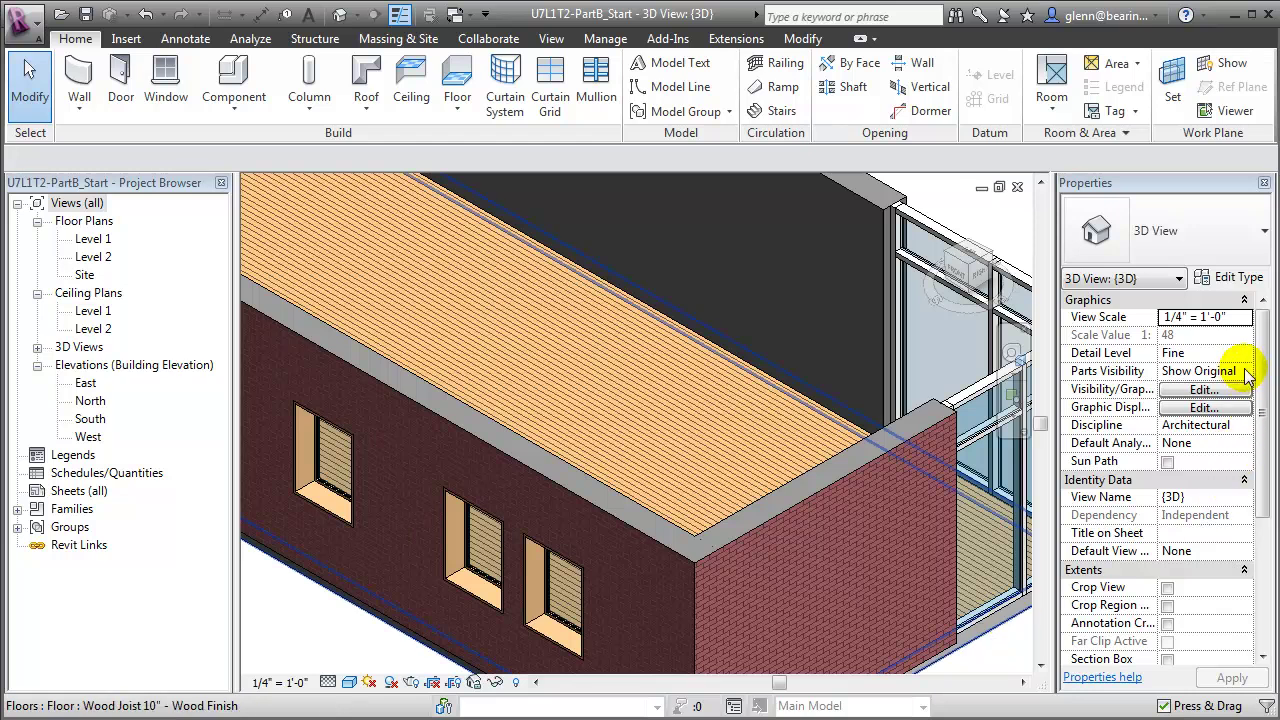
left_click(1244, 371)
left_click(1232, 390)
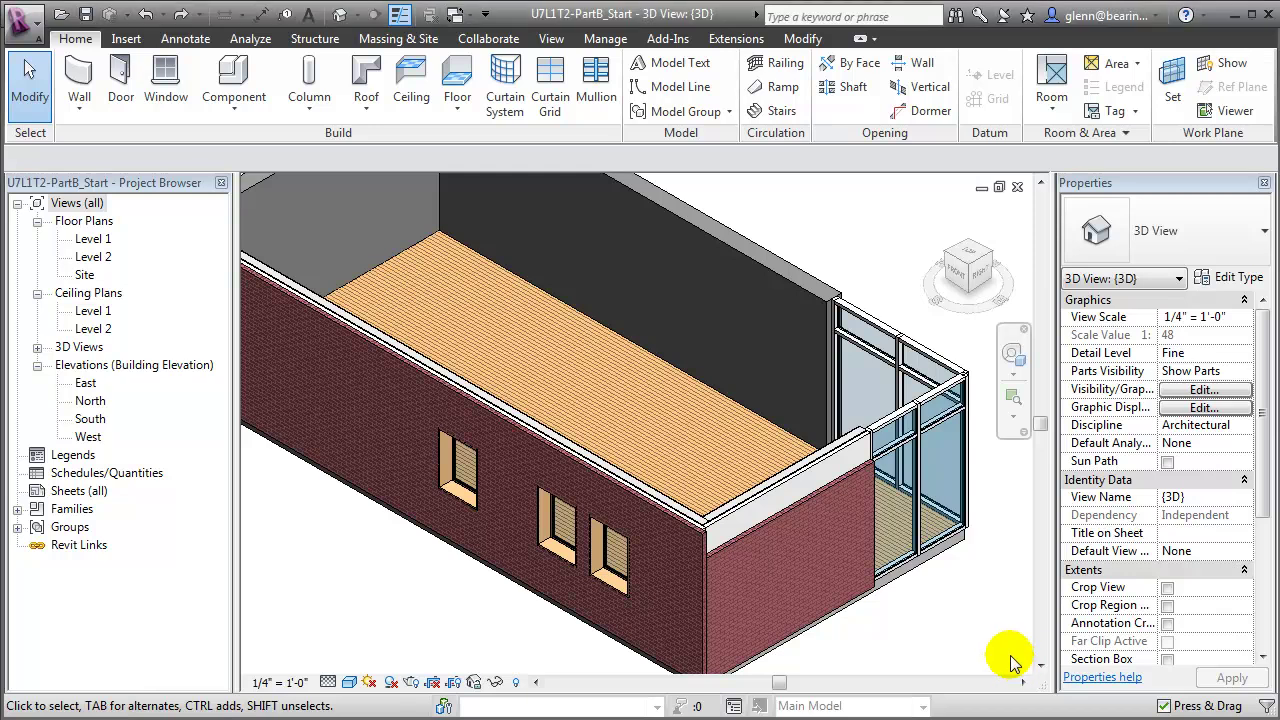
Split the wood-joist floor into 3 parts and view its Wood - Flooring finish part from the top.
left_click(922, 578)
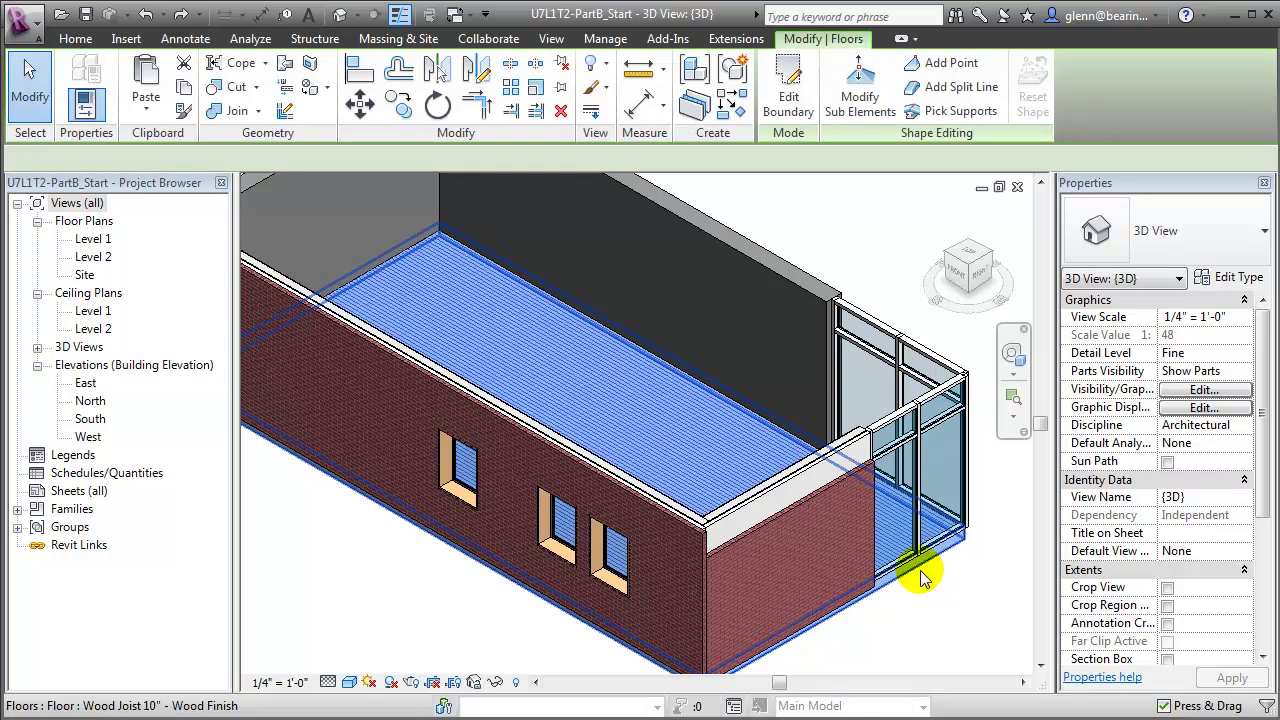
left_click(697, 110)
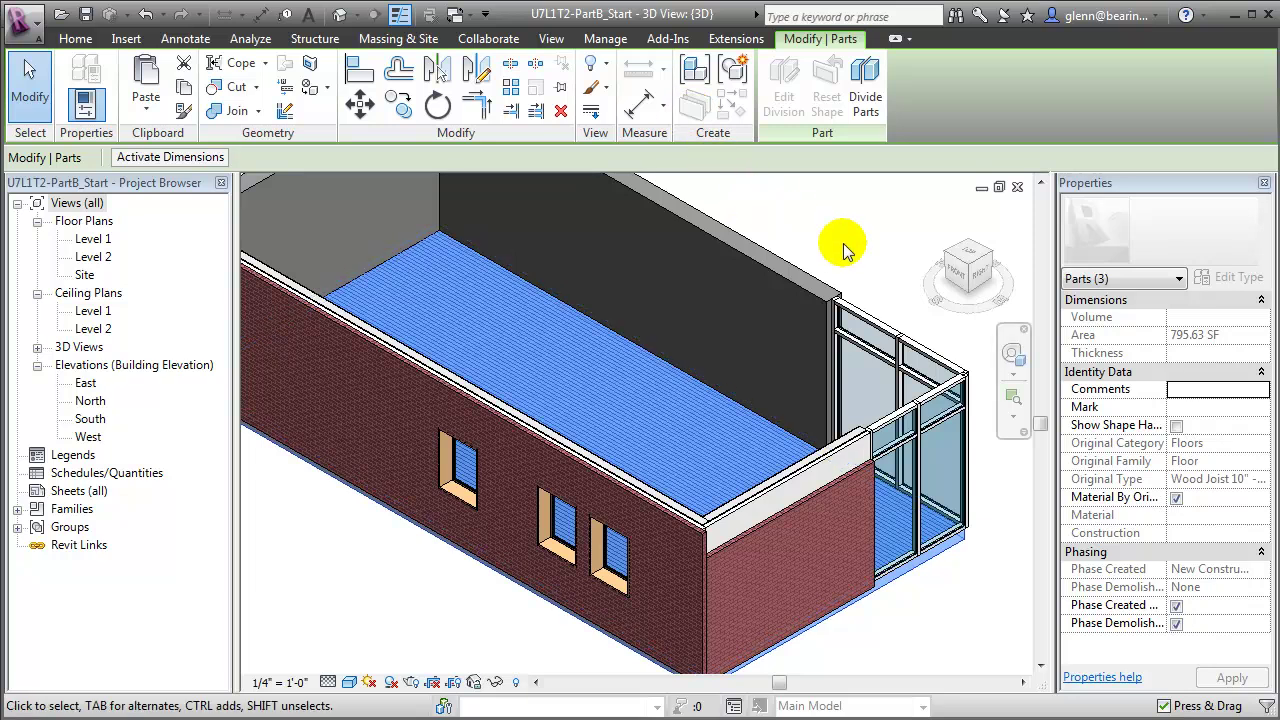
left_click(658, 375)
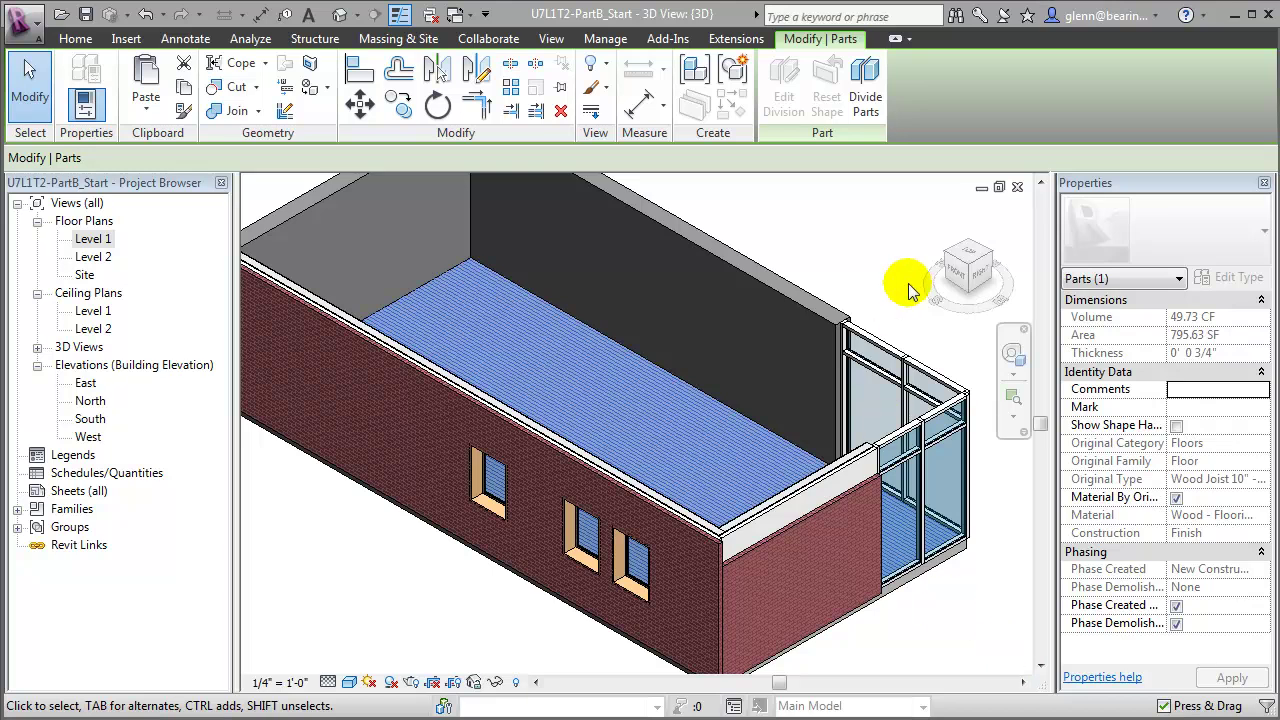
left_click(963, 260)
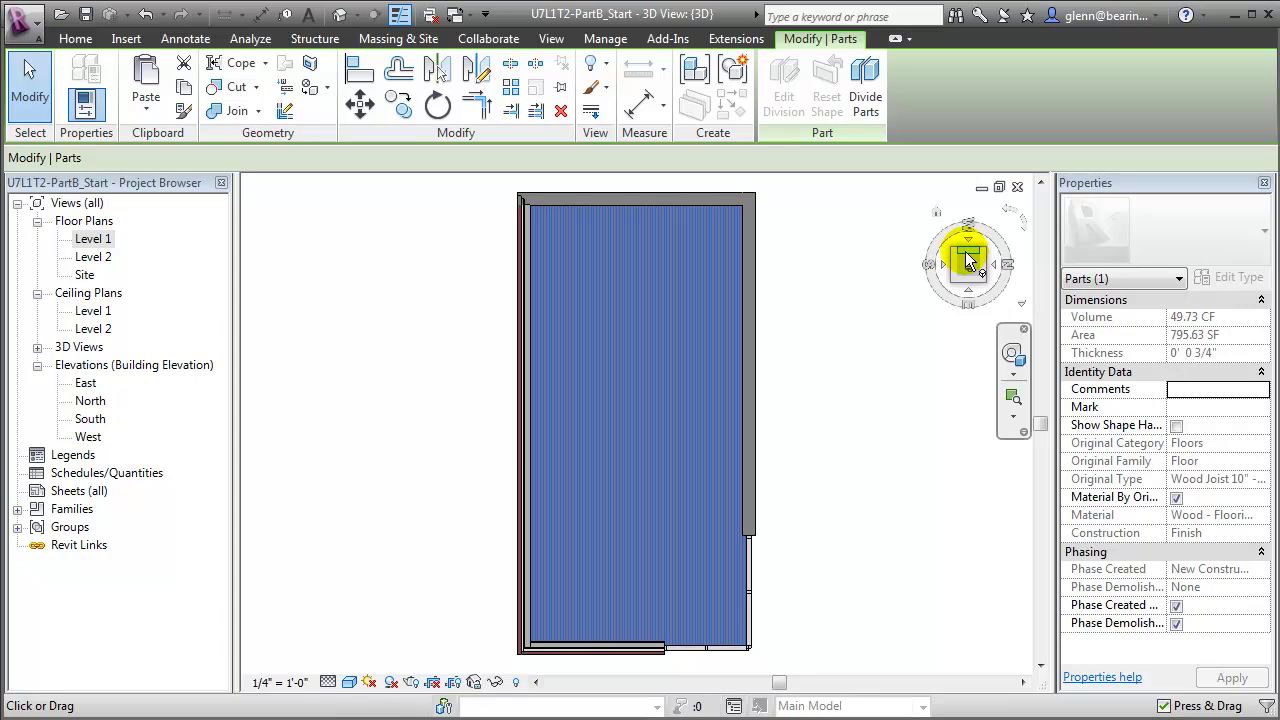
Divide the floor's finish part with a horizontal cut line about 12' from one end.
left_click(866, 80)
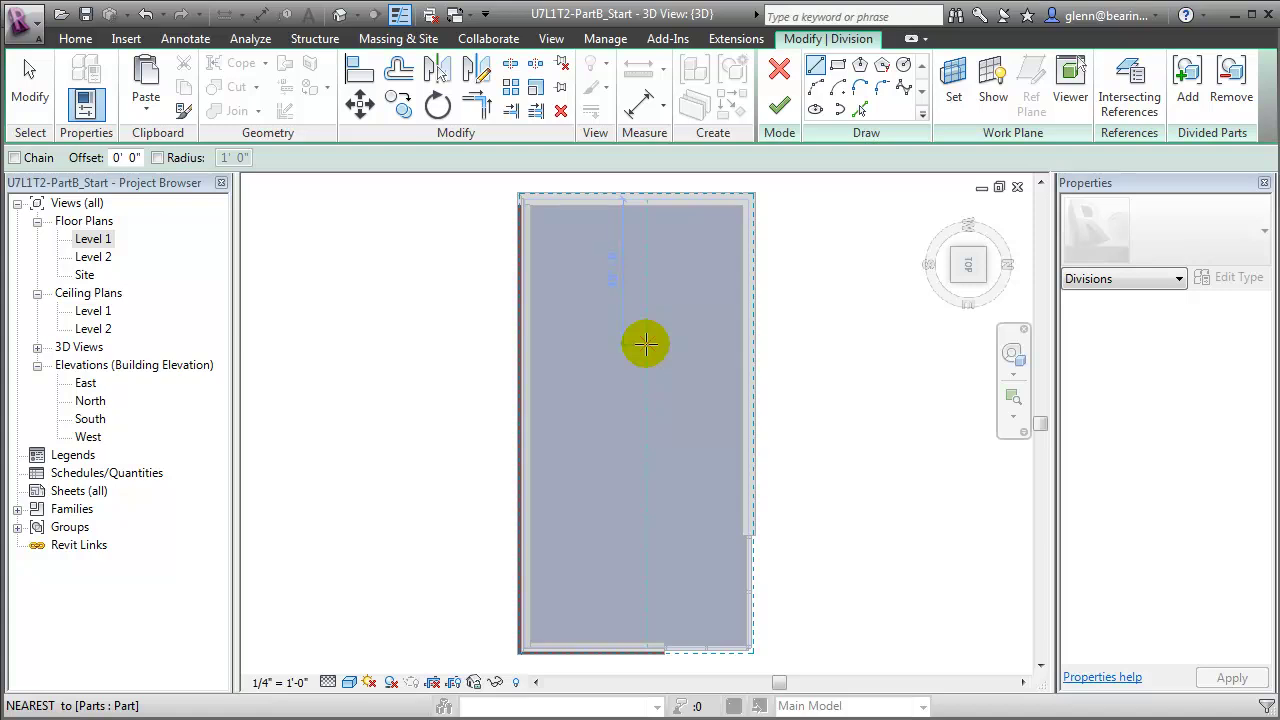
left_click(483, 334)
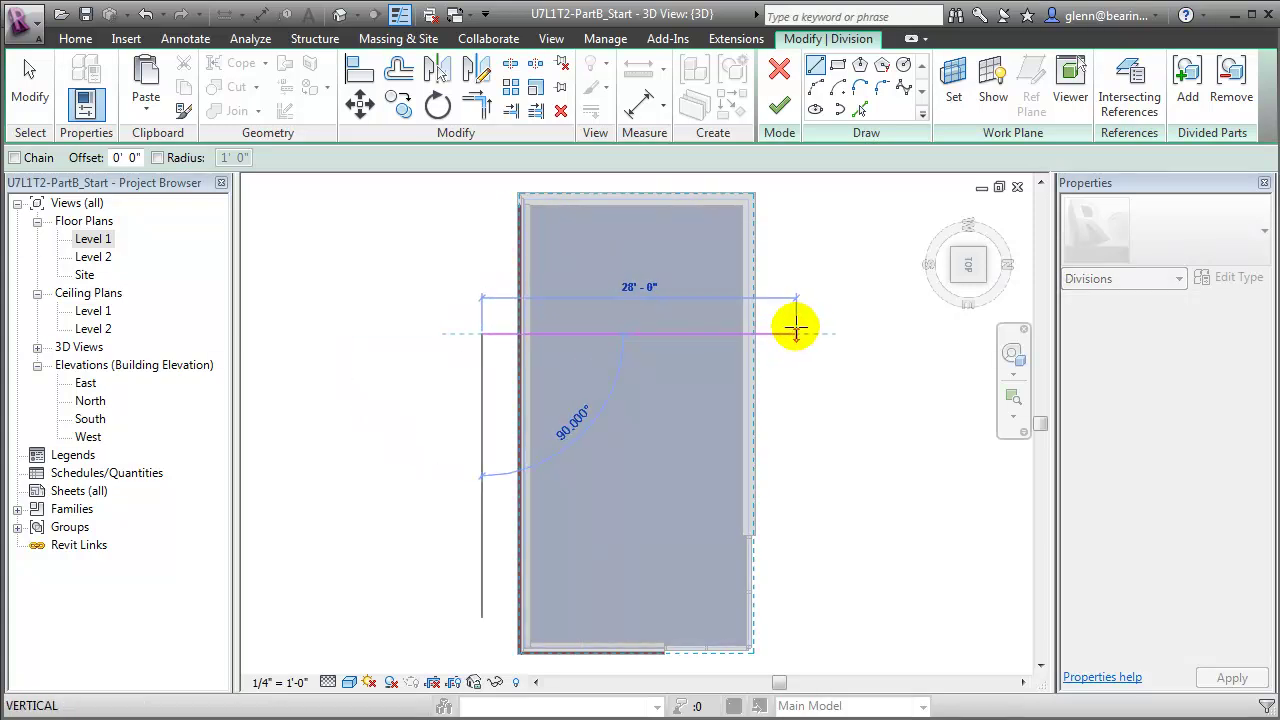
left_click_drag(481, 333, 795, 332)
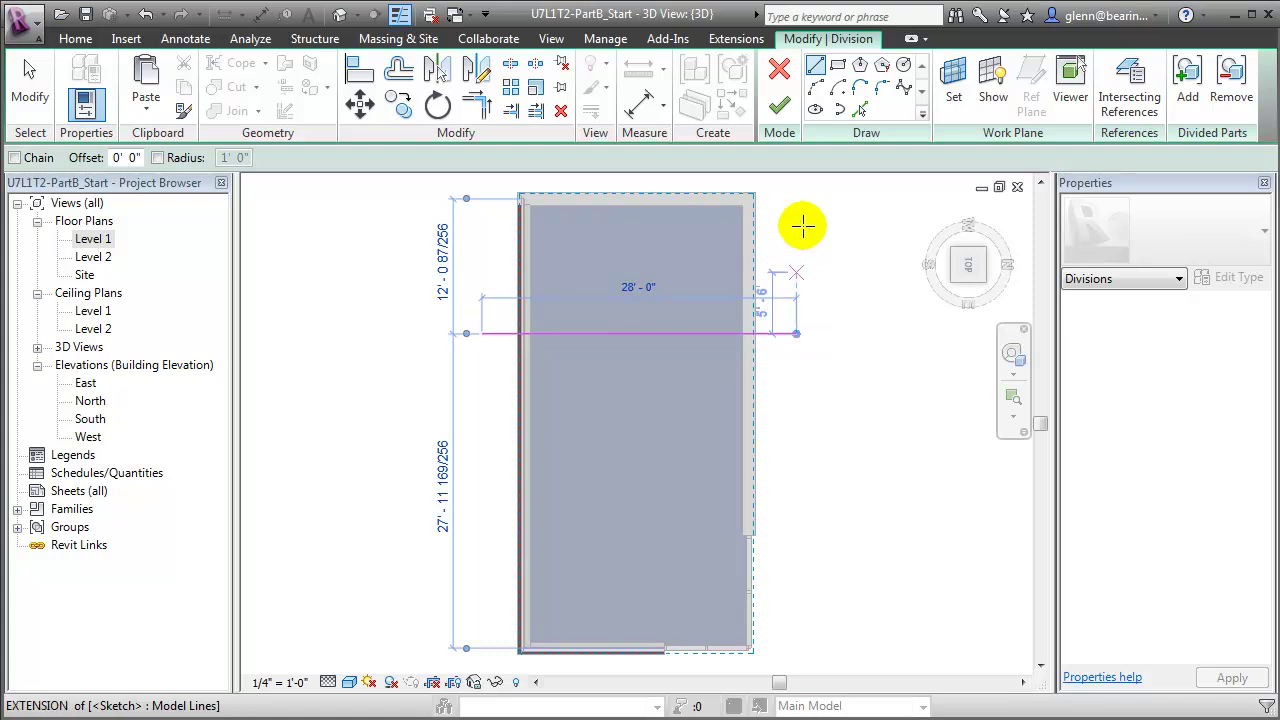
left_click(779, 105)
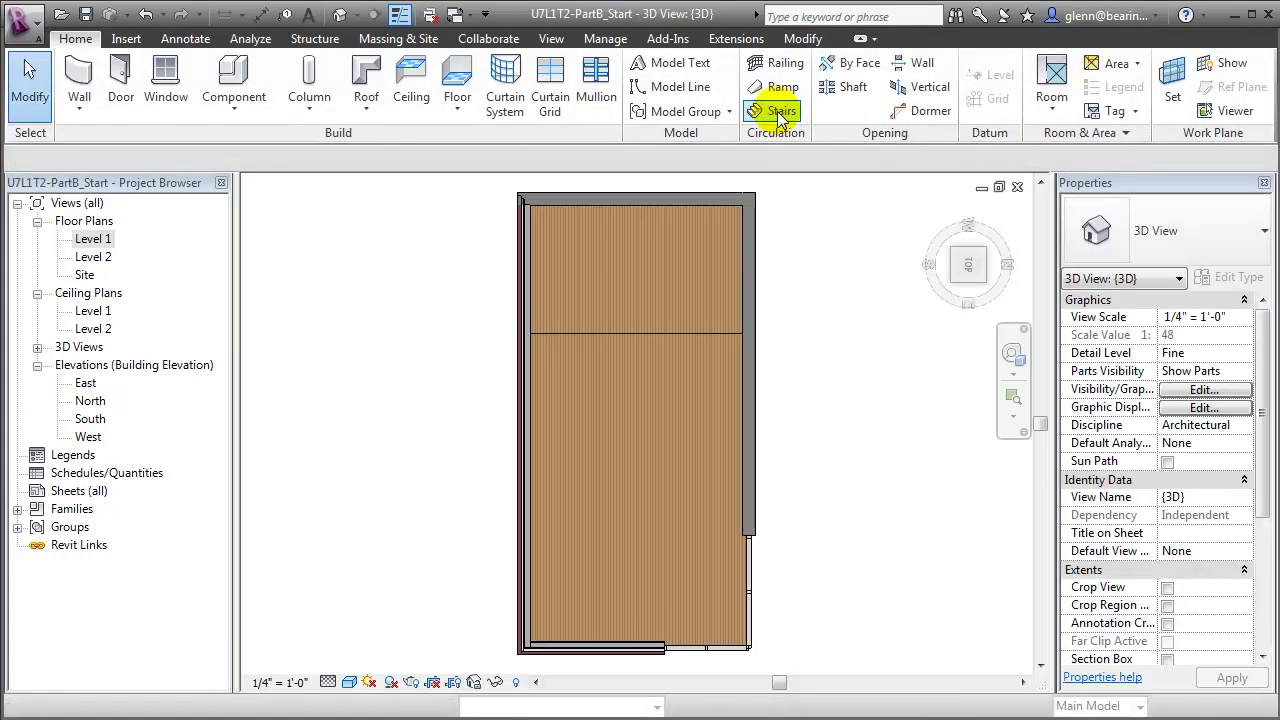
Give the upper floor part the Tile material with a 12" Tile surface pattern, replacing its original material.
left_click(690, 281)
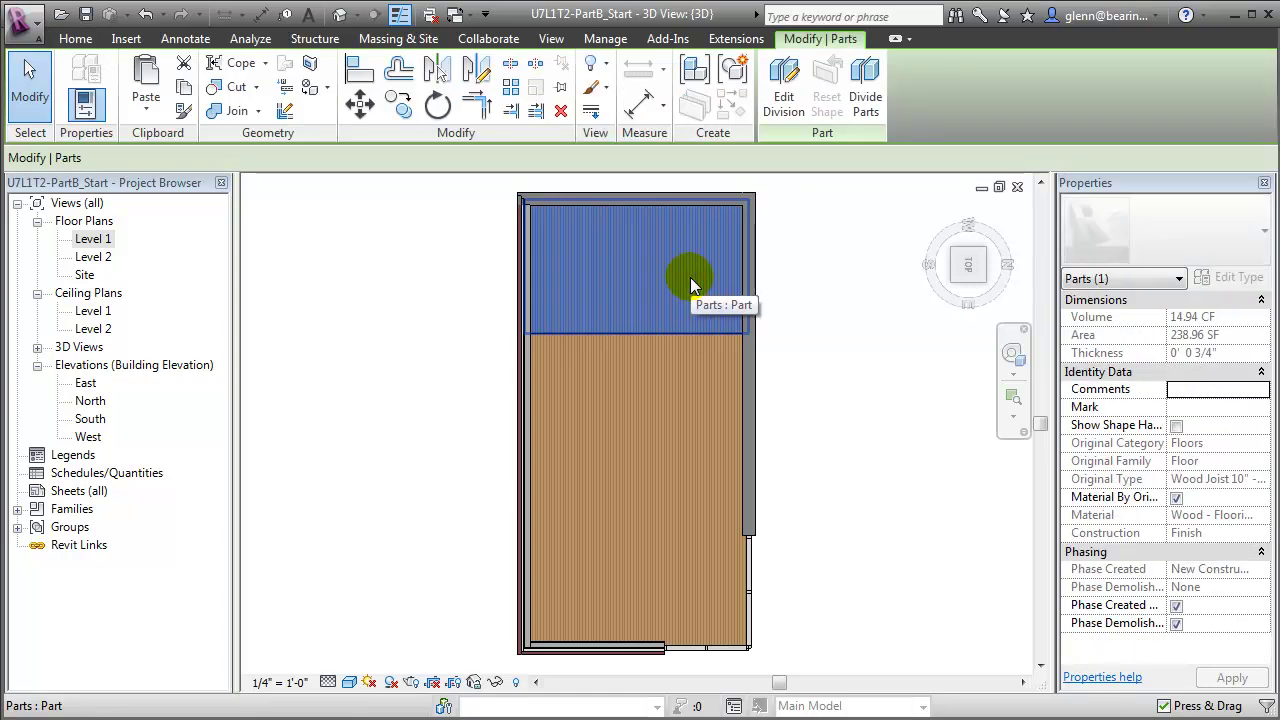
left_click(669, 366)
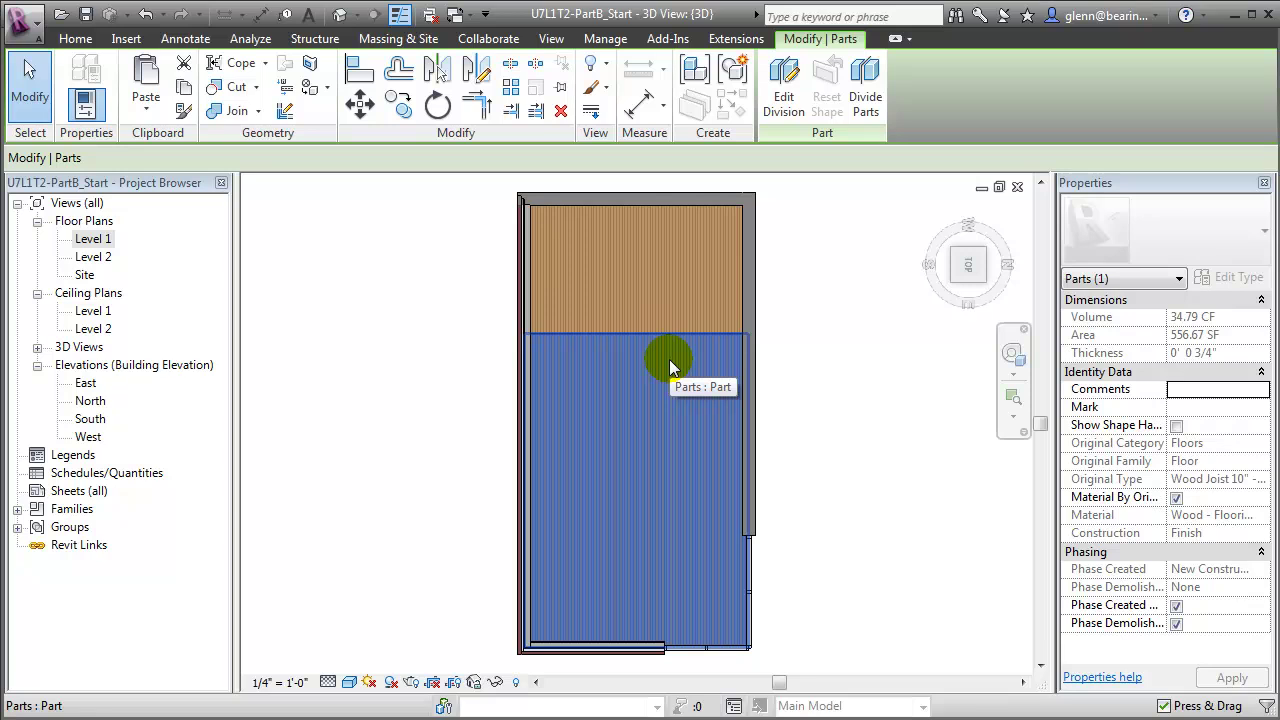
left_click(661, 293)
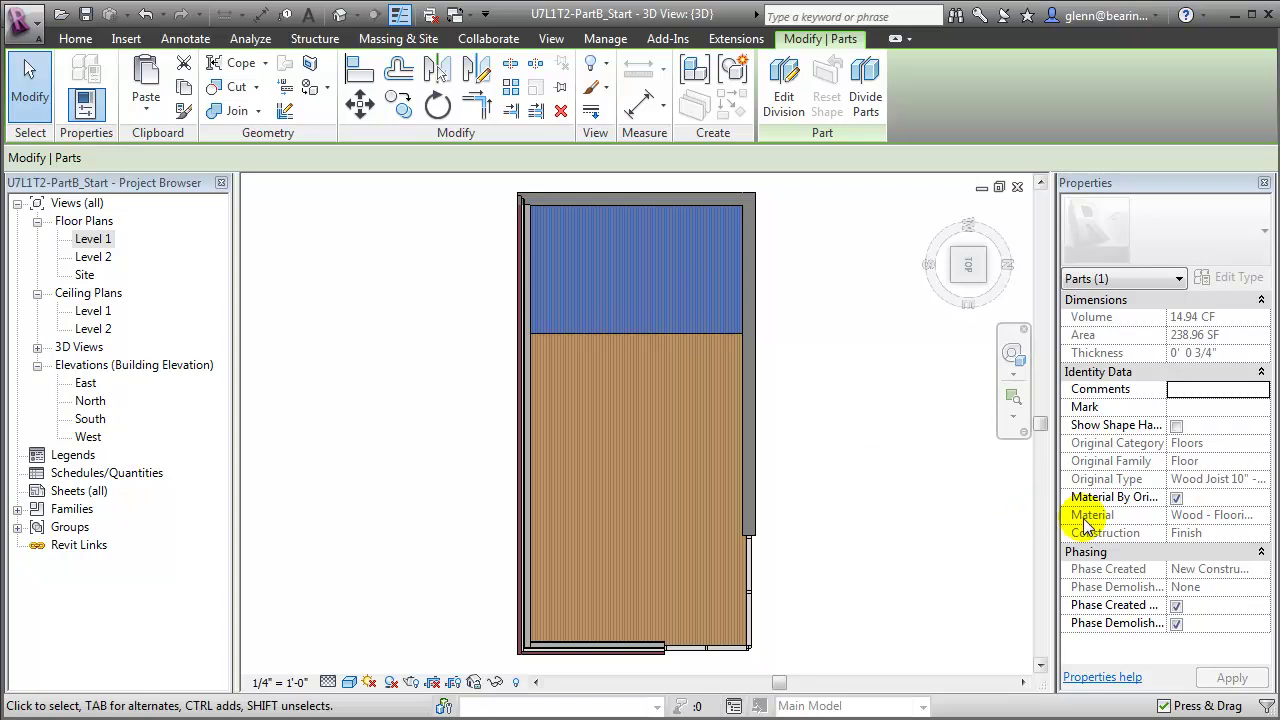
left_click(1177, 499)
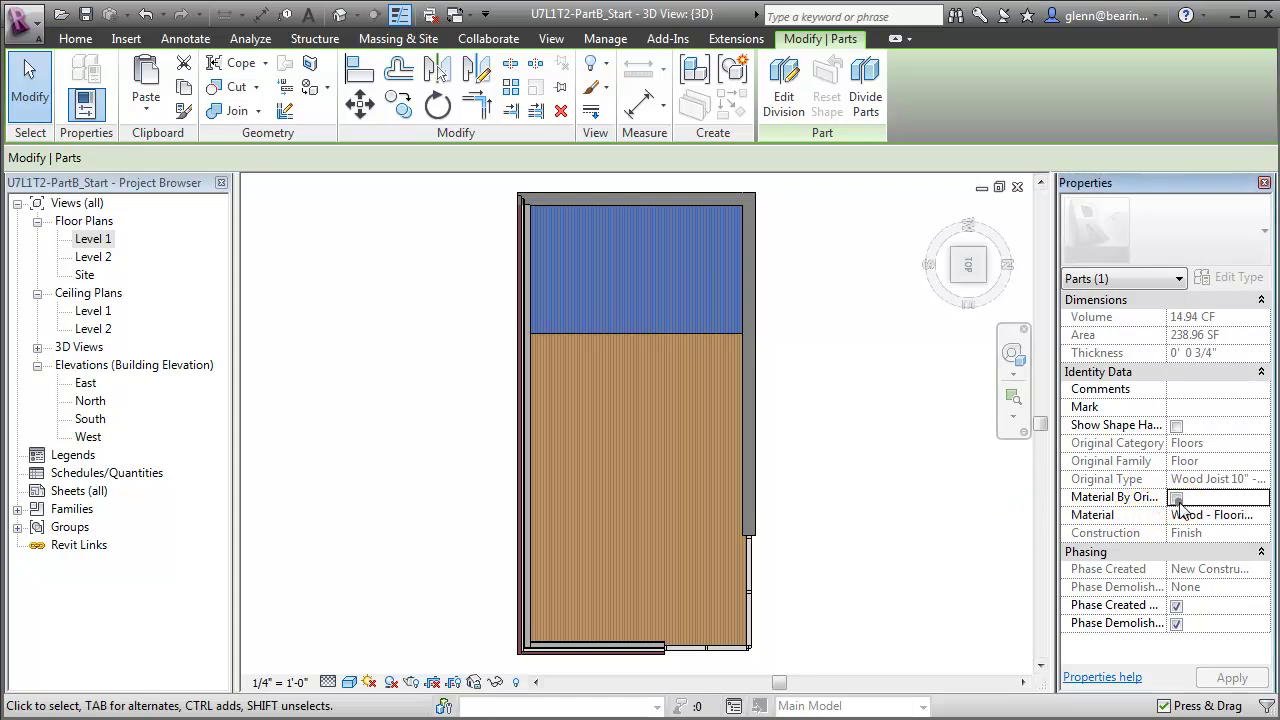
left_click(1262, 522)
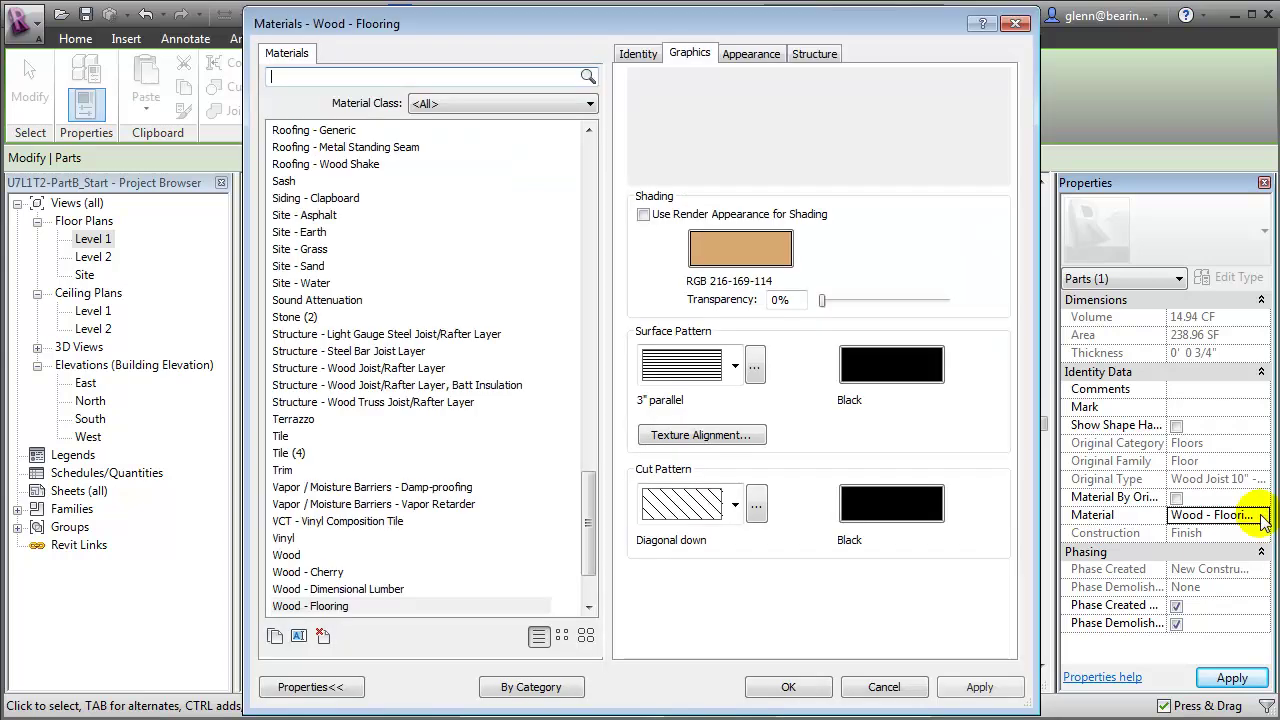
left_click(291, 439)
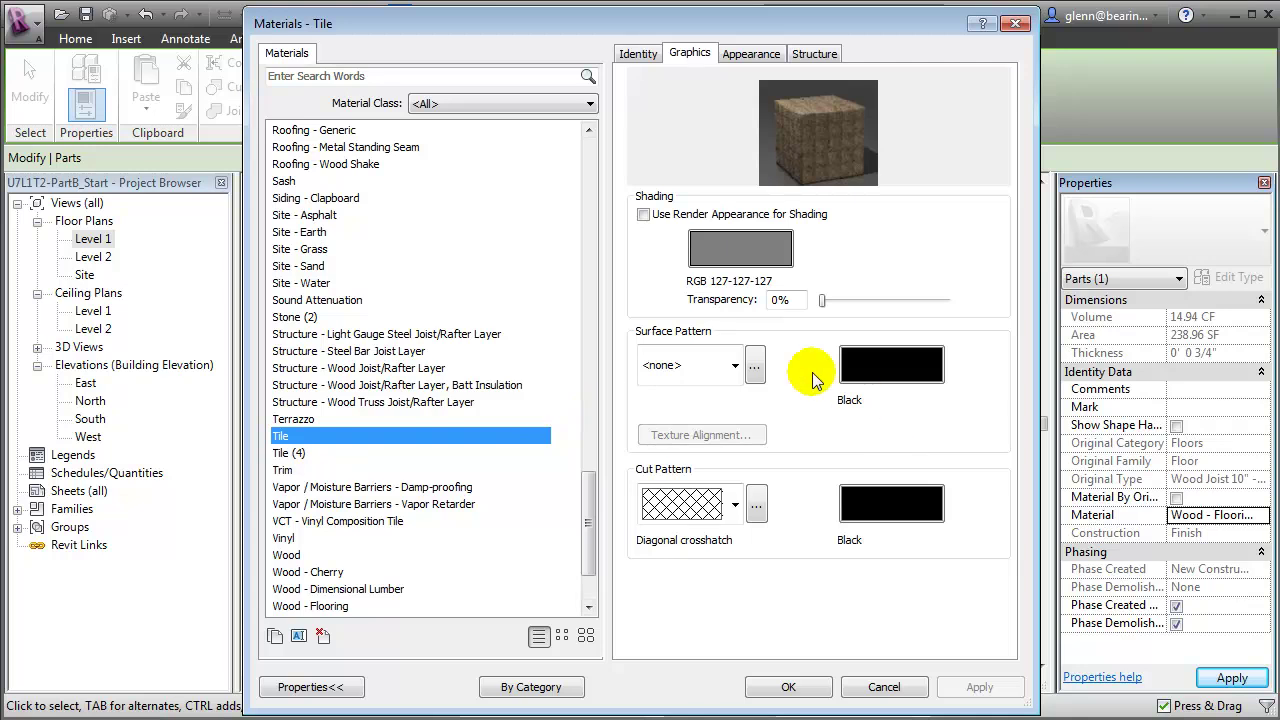
left_click(736, 366)
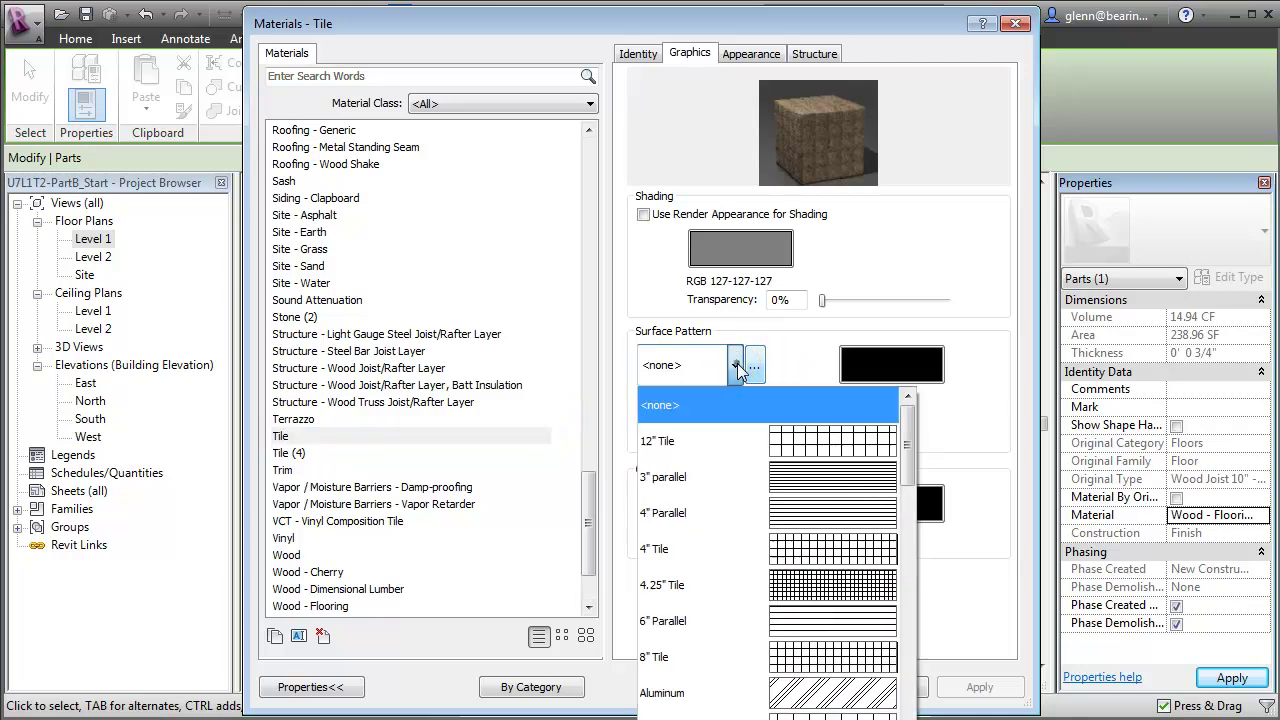
left_click(809, 437)
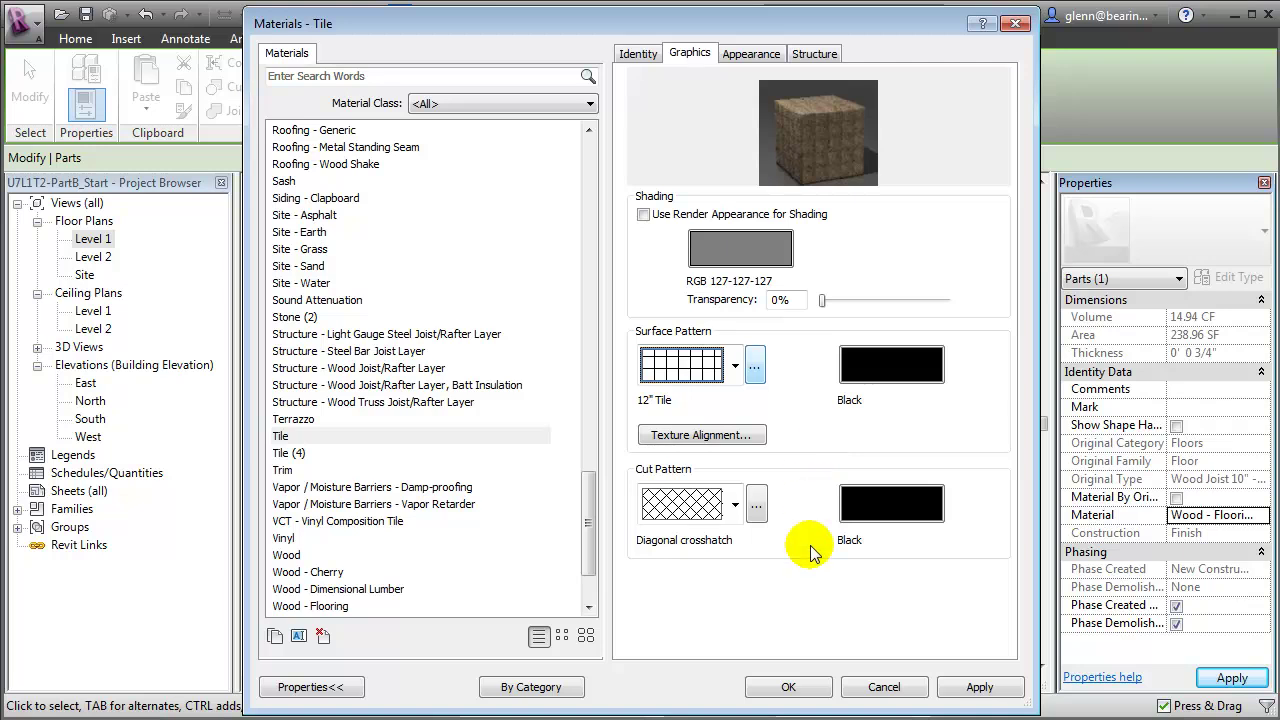
left_click(800, 687)
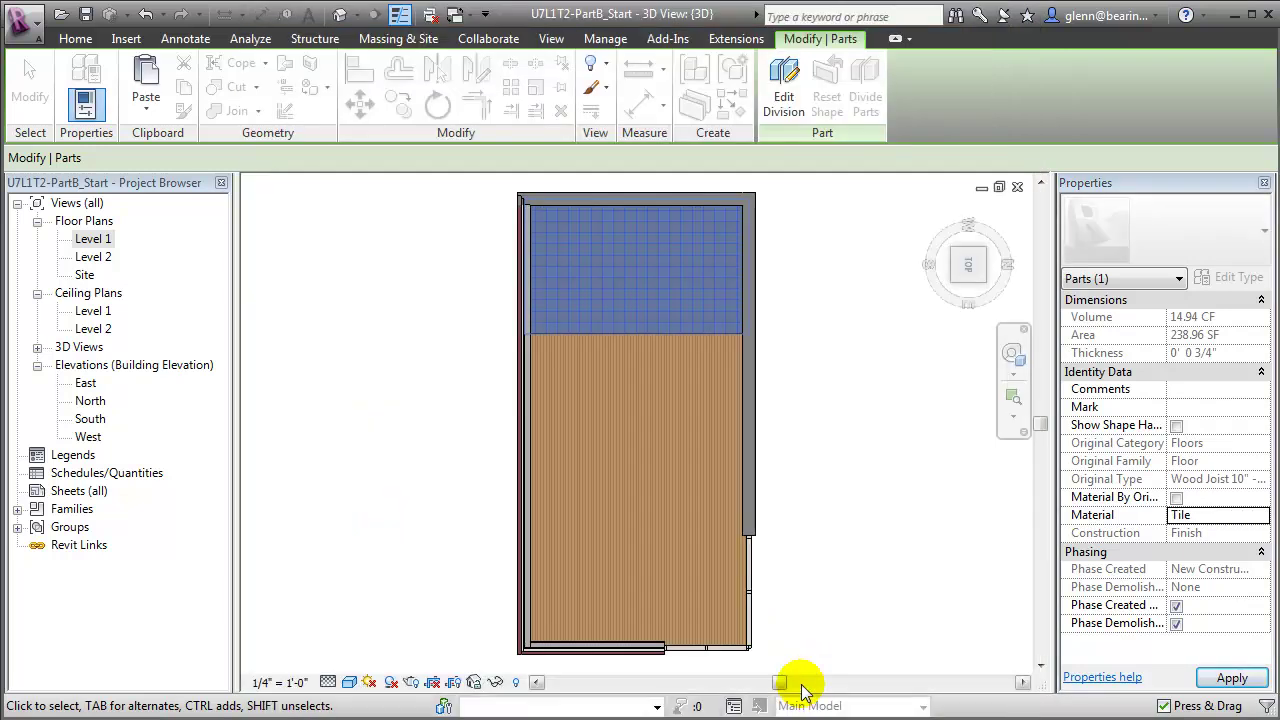
left_click(918, 623)
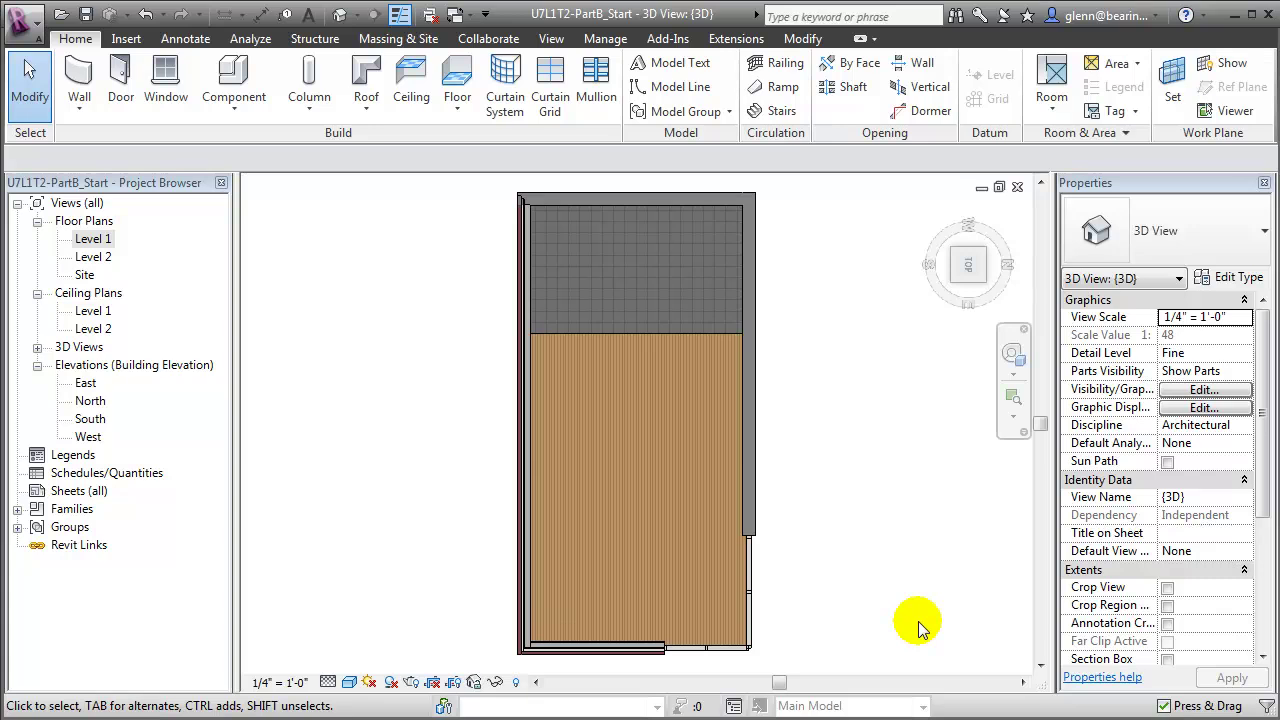
Start dividing the lower wood part with a 14' by 14' square sketch.
left_click(571, 498)
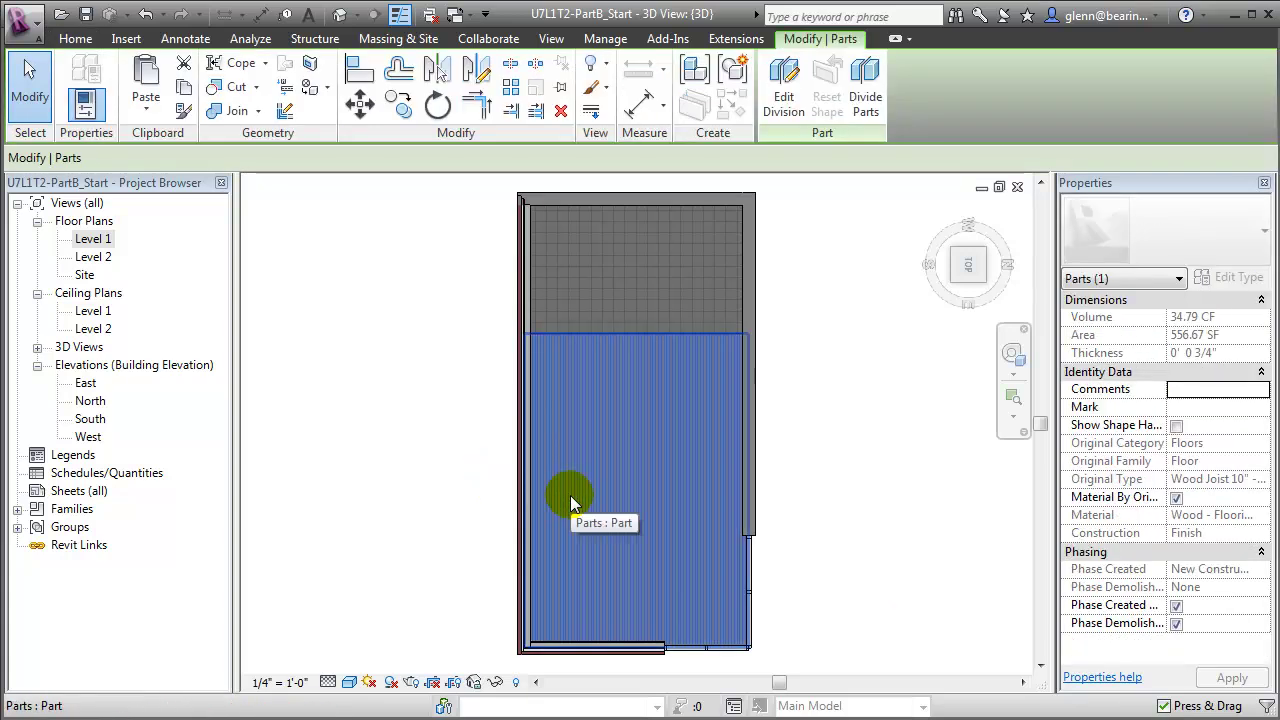
left_click(862, 100)
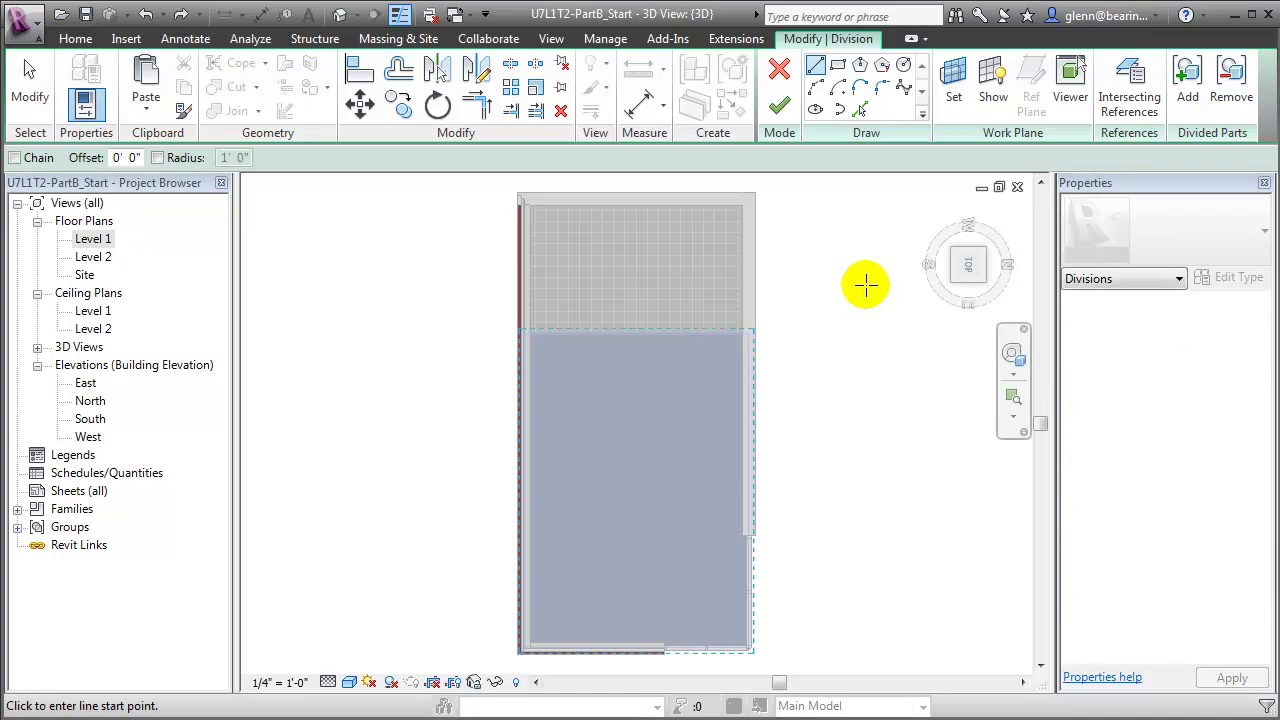
left_click(838, 65)
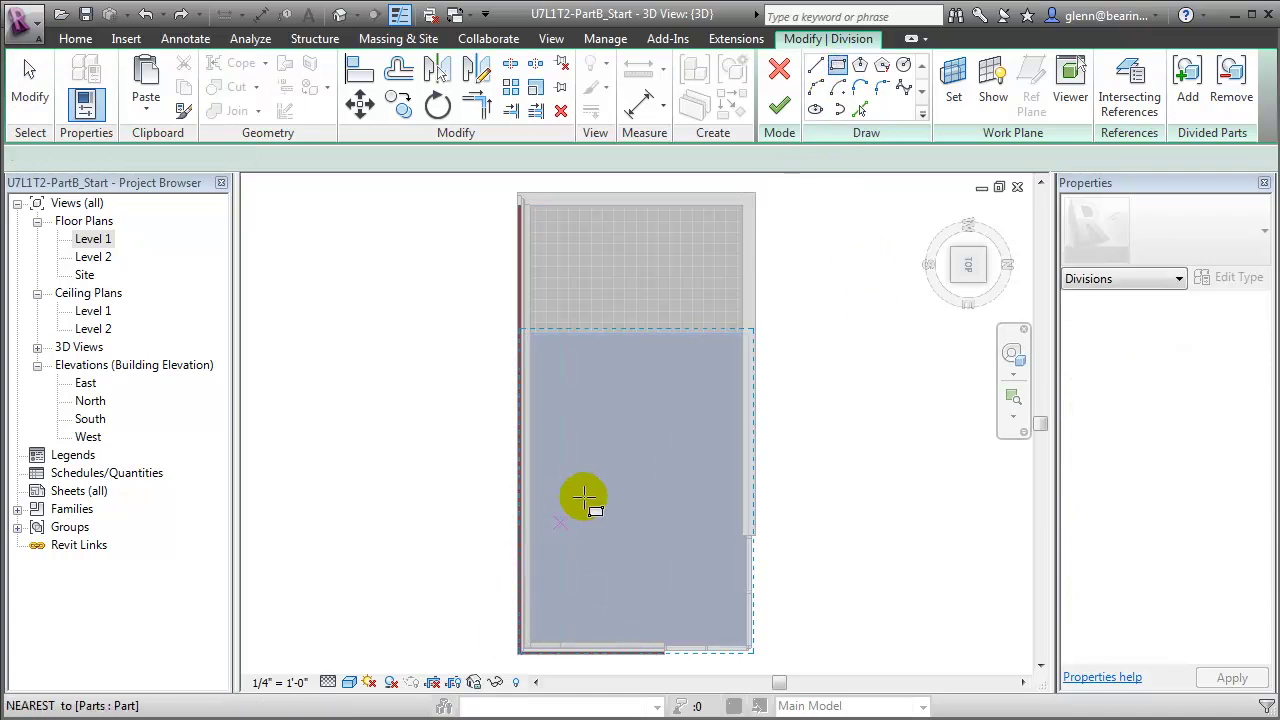
left_click(563, 455)
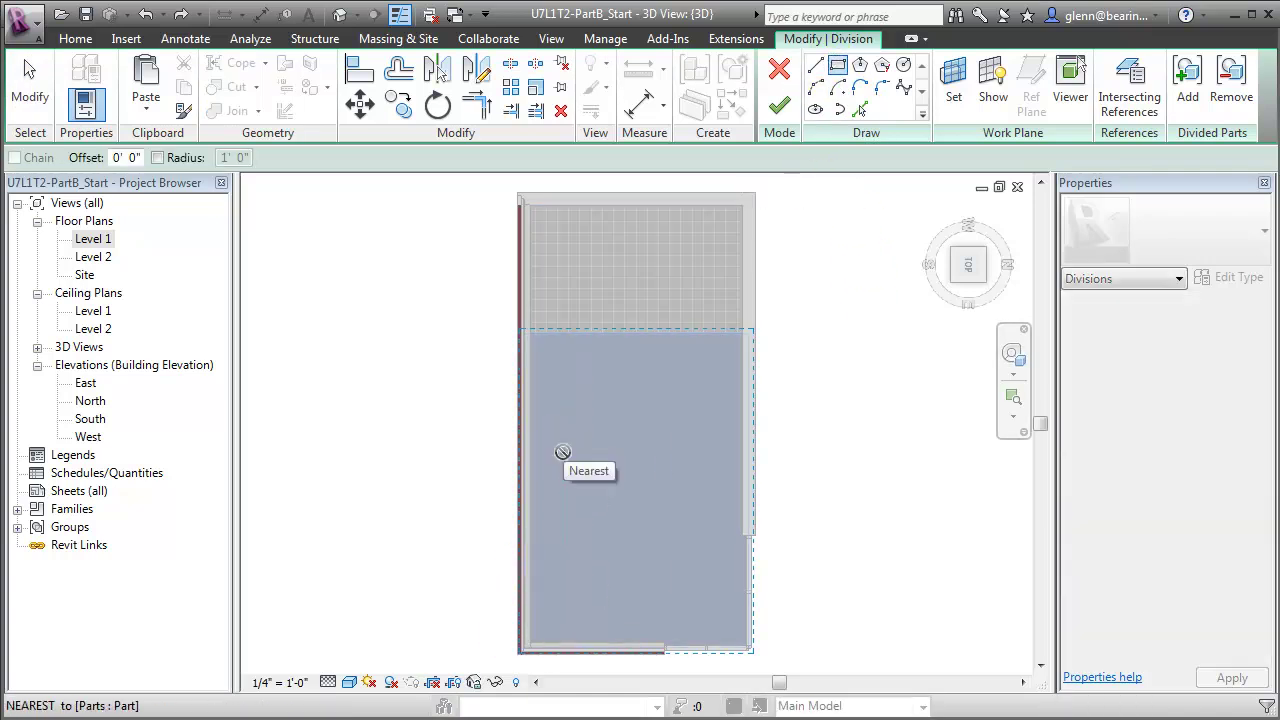
left_click(714, 610)
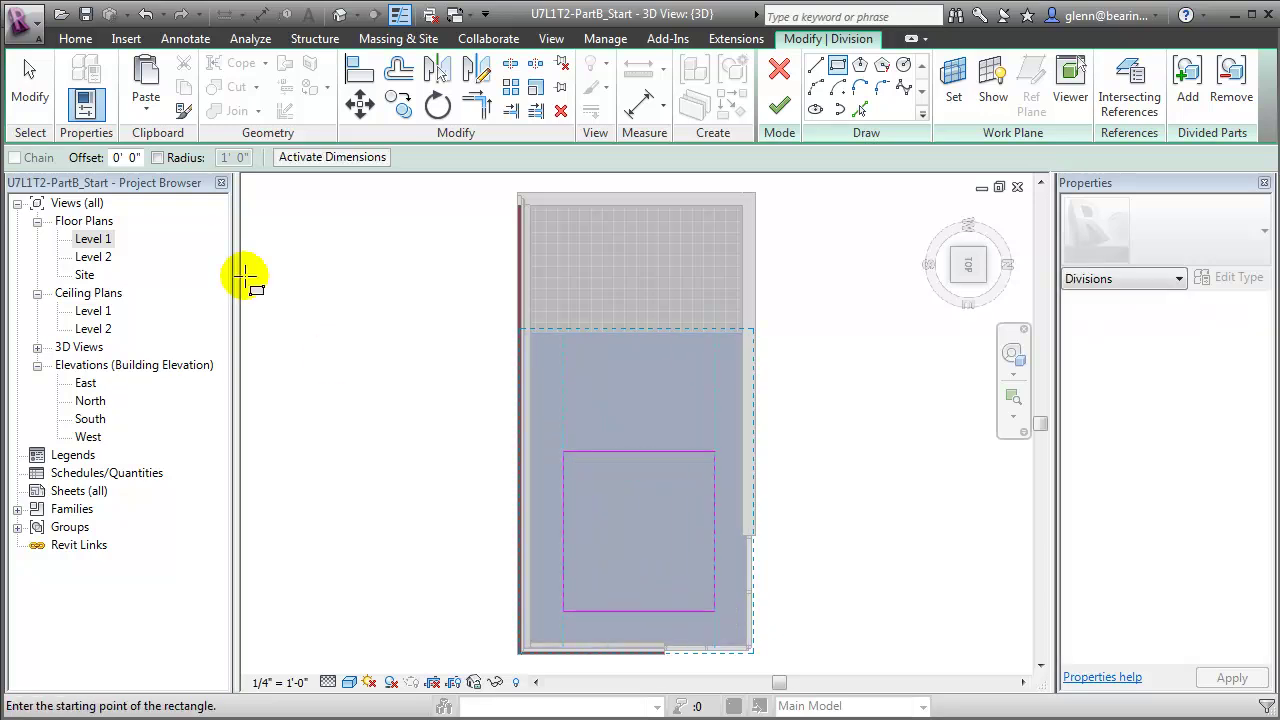
left_click(30, 75)
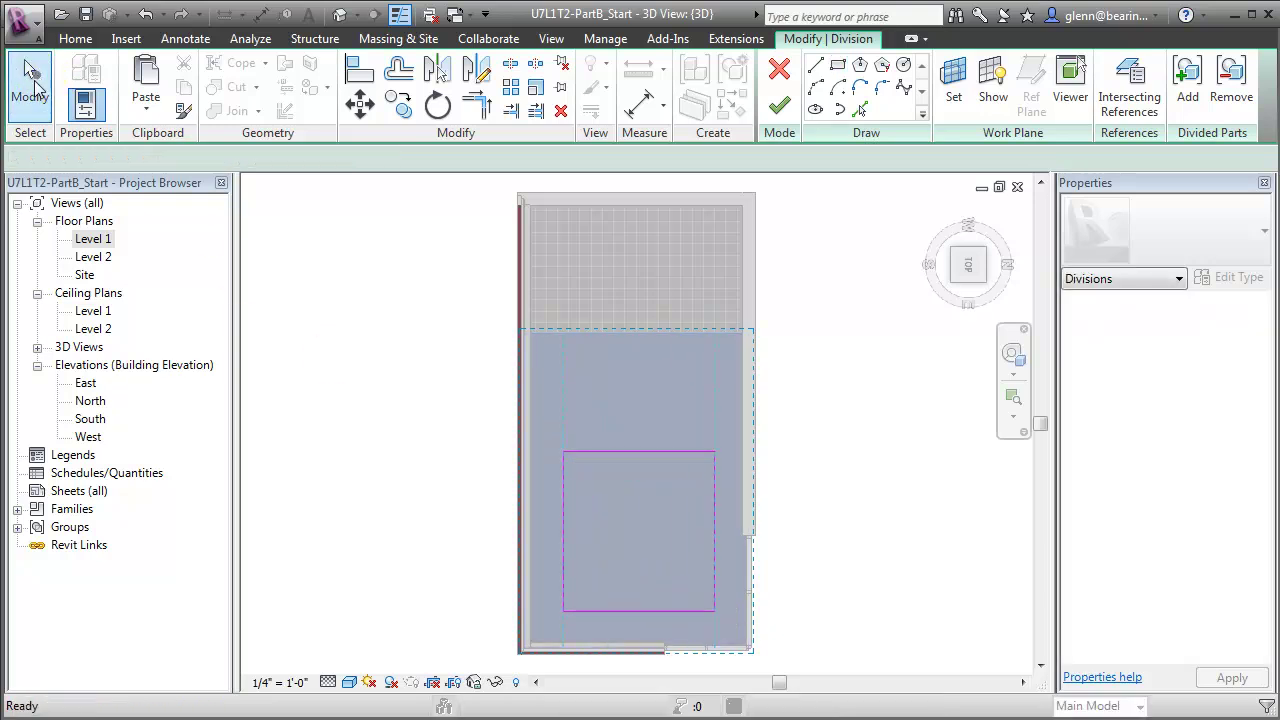
left_click(614, 455)
left_click(733, 534)
type("1")
key("Return")
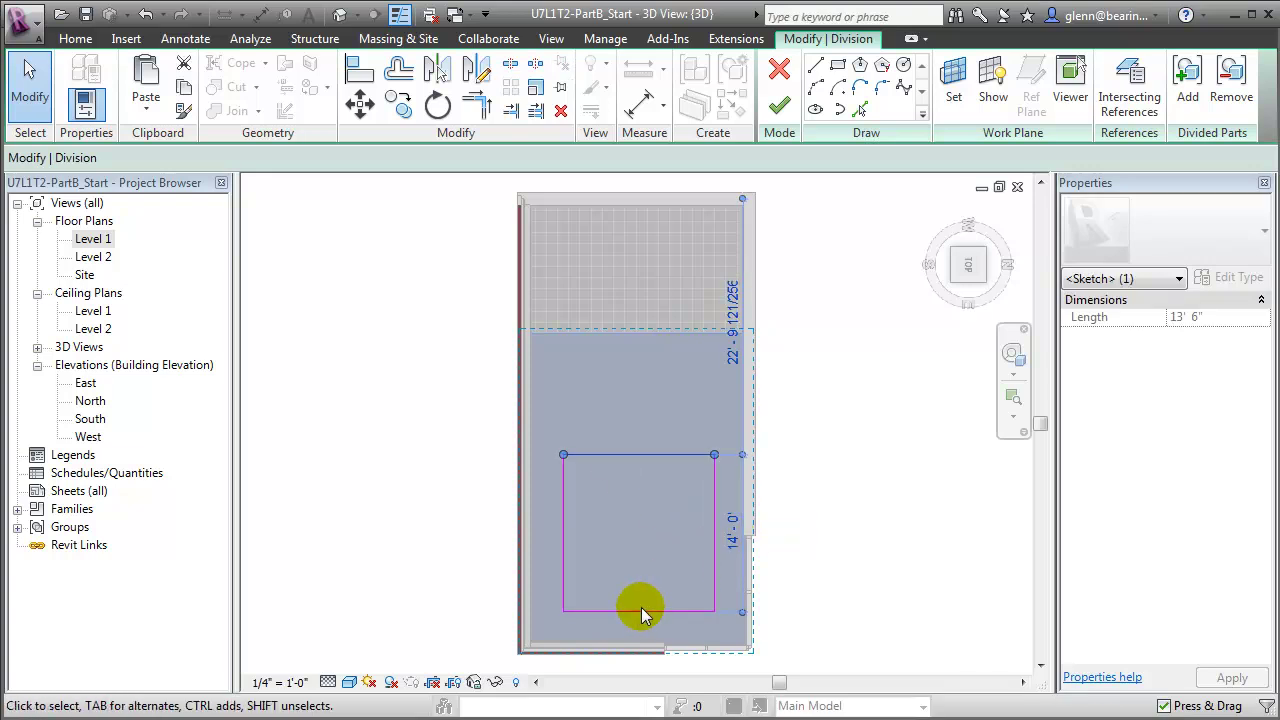
left_click(563, 579)
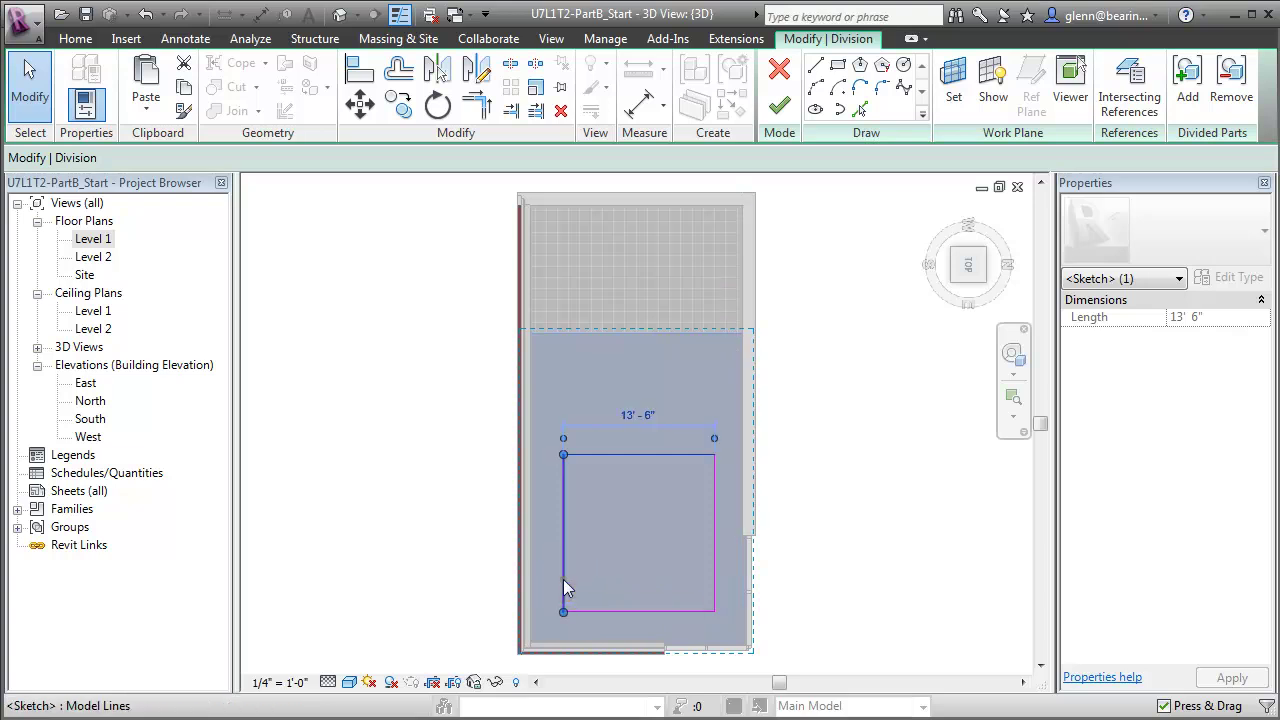
left_click(640, 415)
type("14")
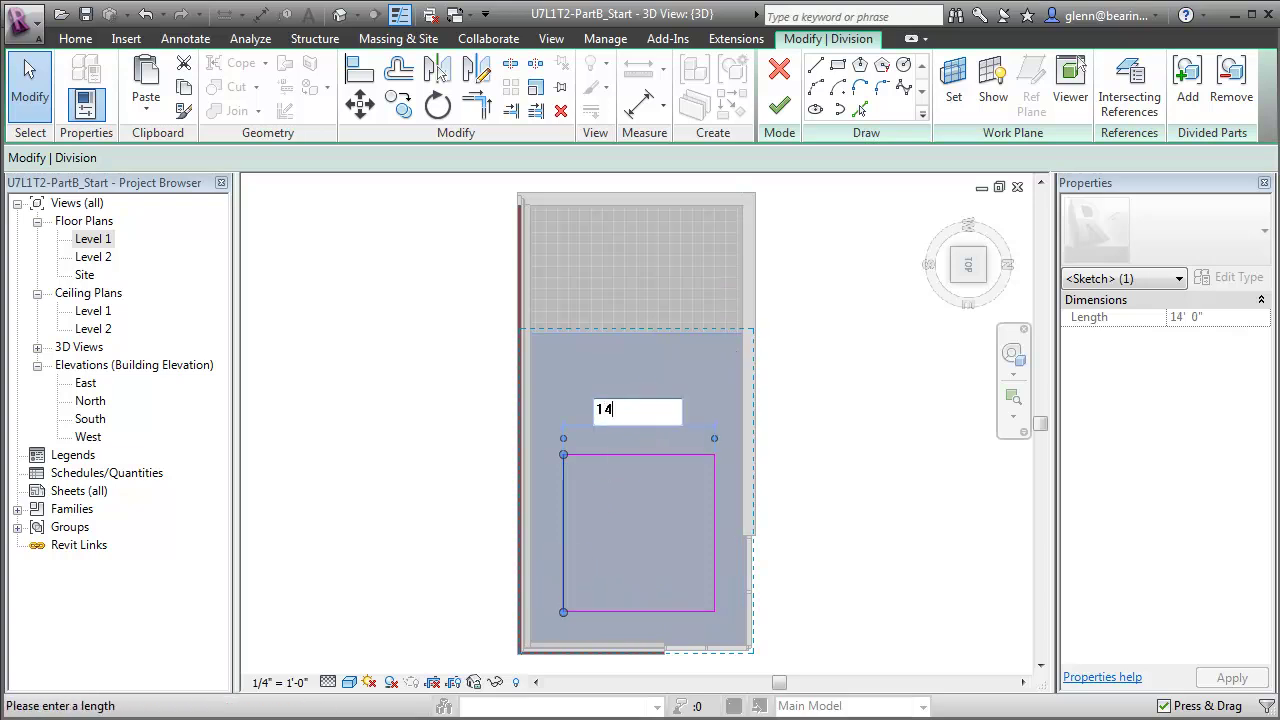
key("Return")
Draw three vertical lines splitting the square into four columns.
left_click(815, 65)
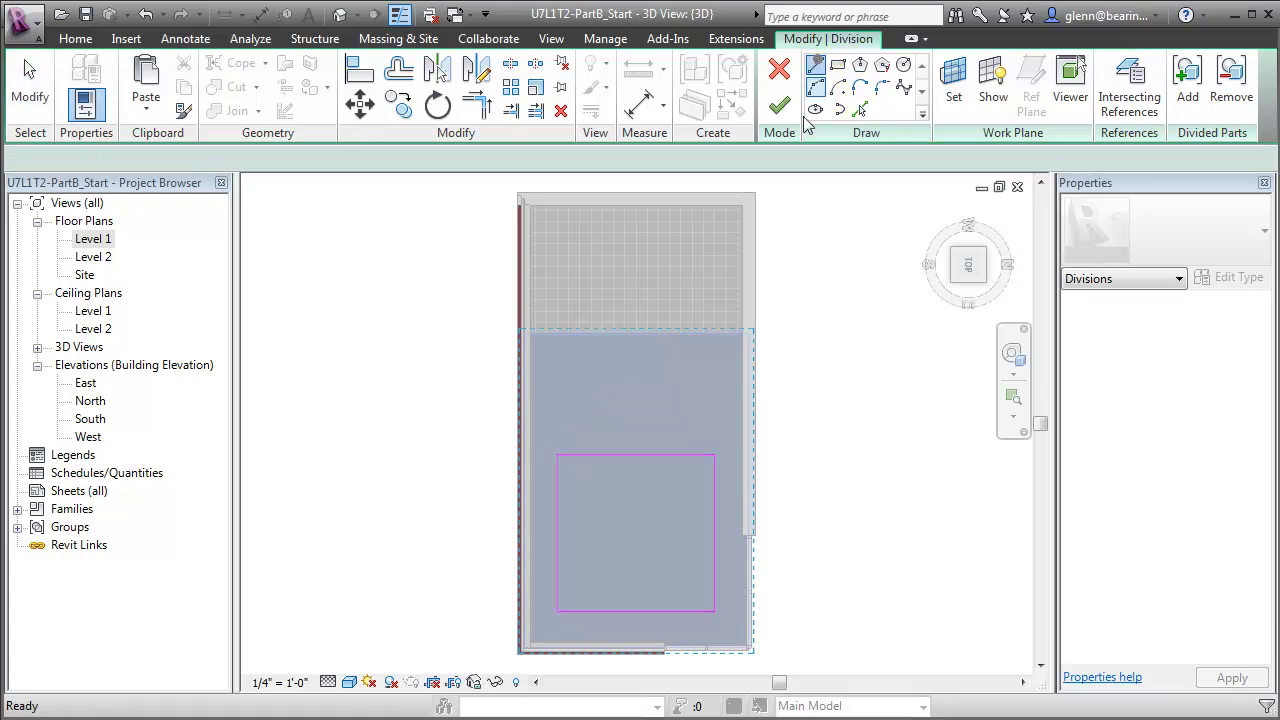
left_click(636, 456)
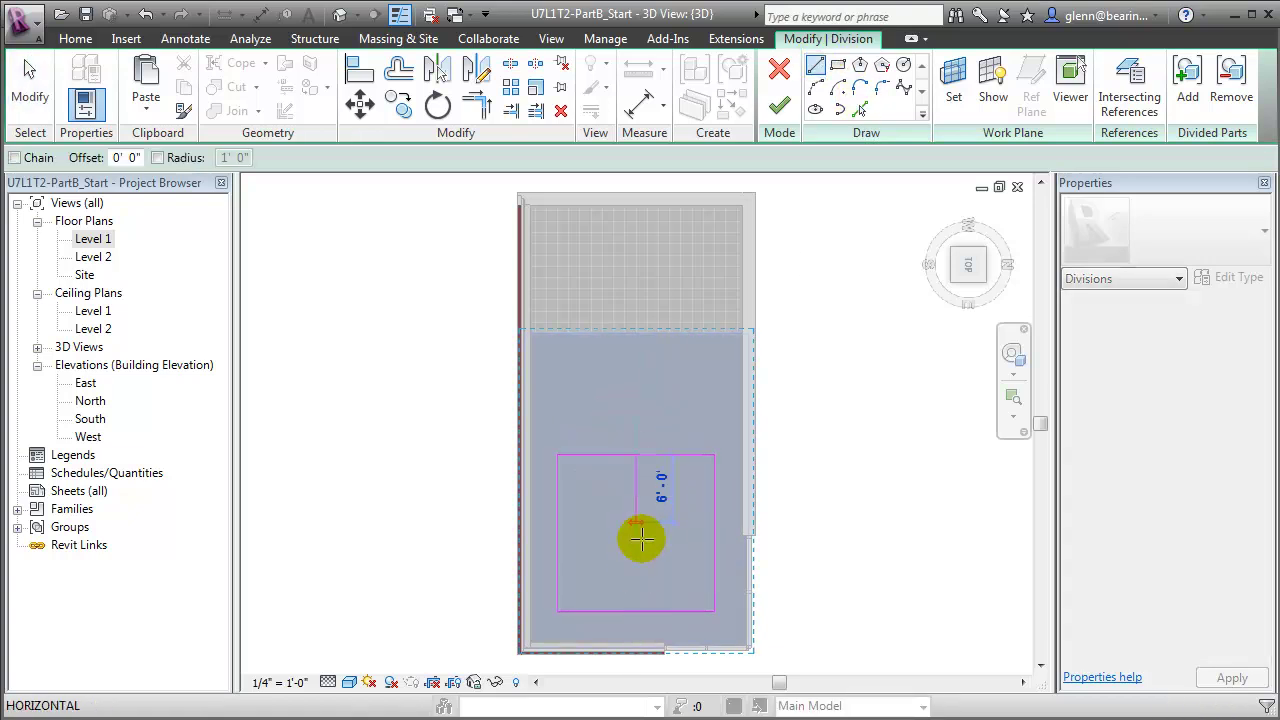
left_click(636, 610)
left_click(598, 458)
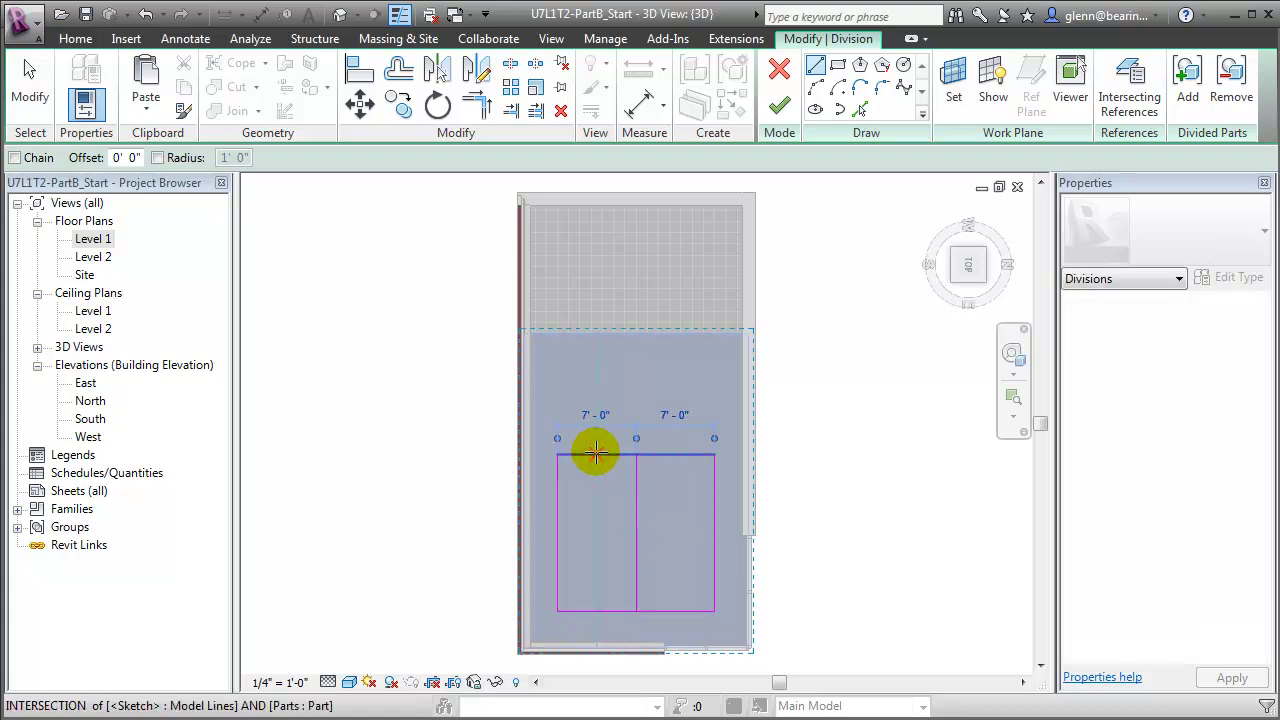
left_click(592, 583)
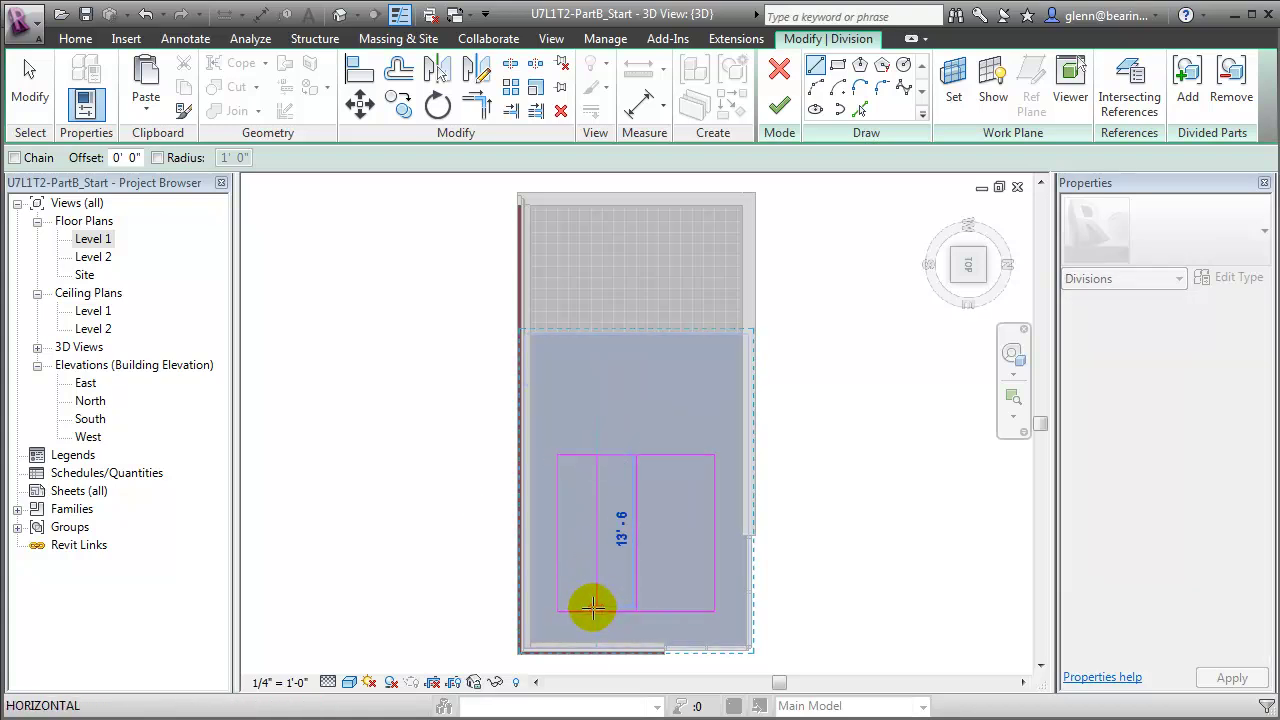
left_click_drag(592, 583, 593, 608)
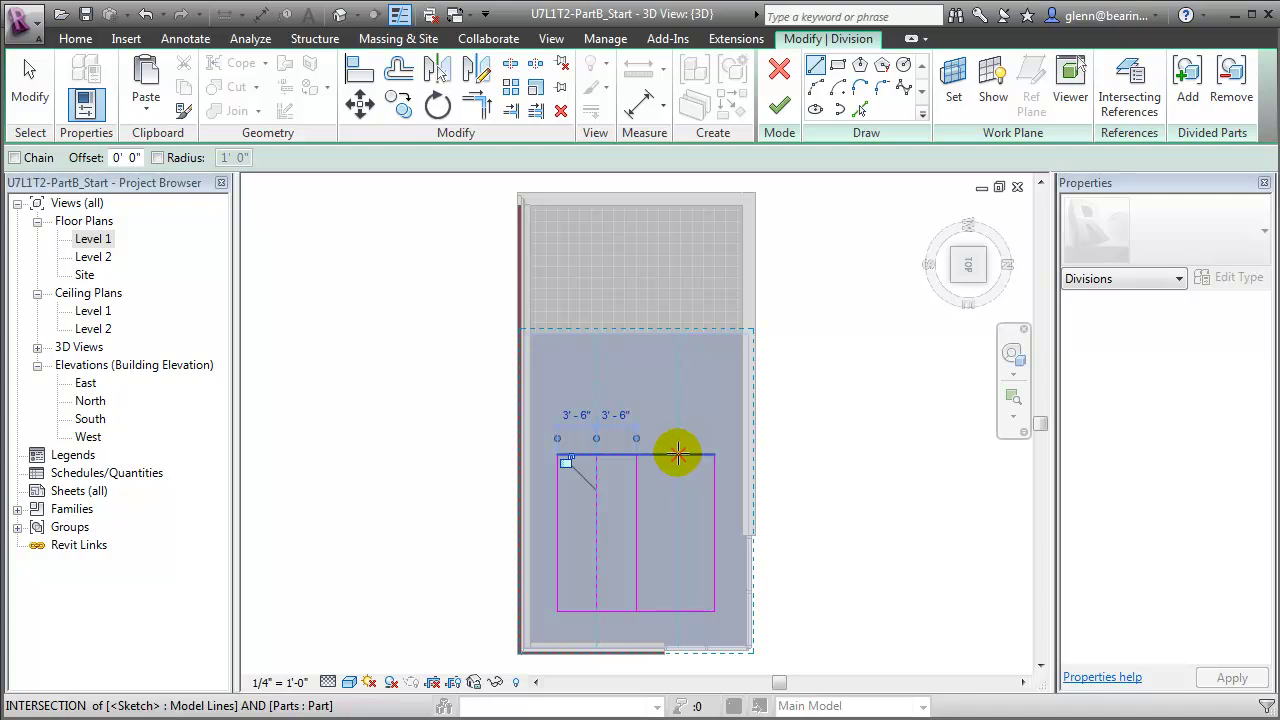
left_click(675, 455)
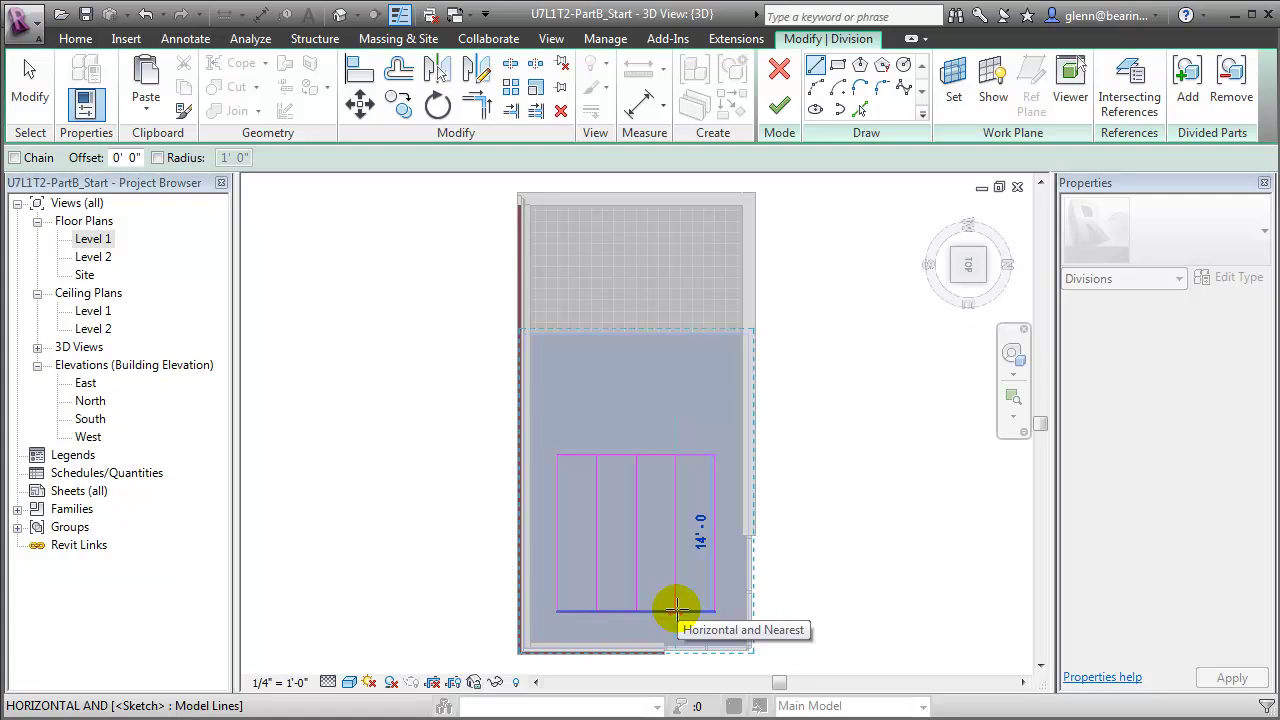
left_click(676, 609)
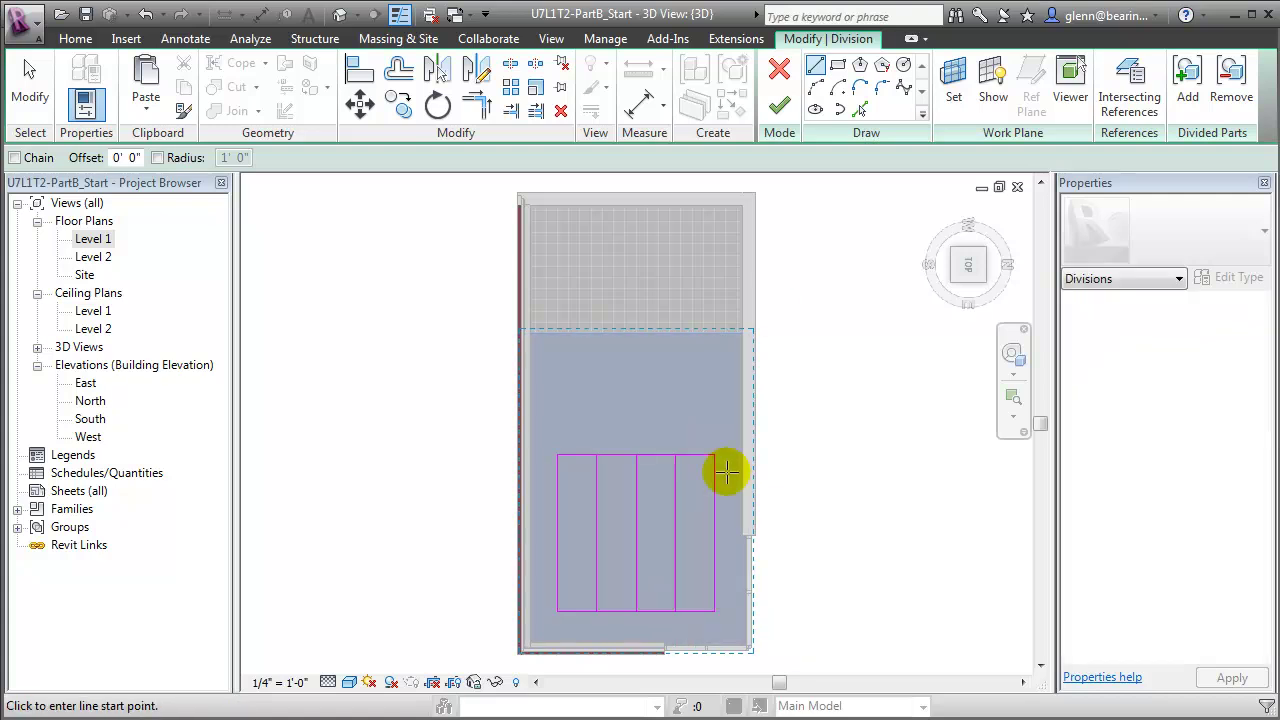
Add three horizontal lines to complete the 4-by-4 grid and finish the division.
left_click(558, 533)
left_click(713, 535)
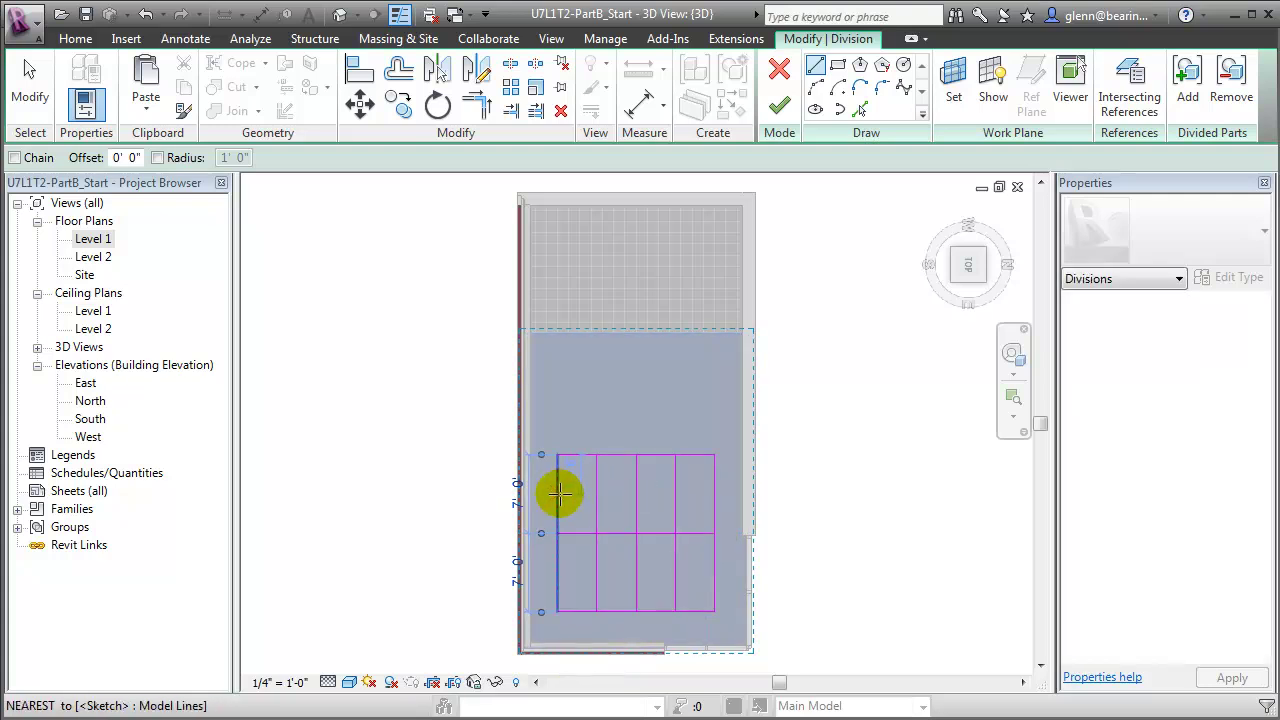
left_click(558, 493)
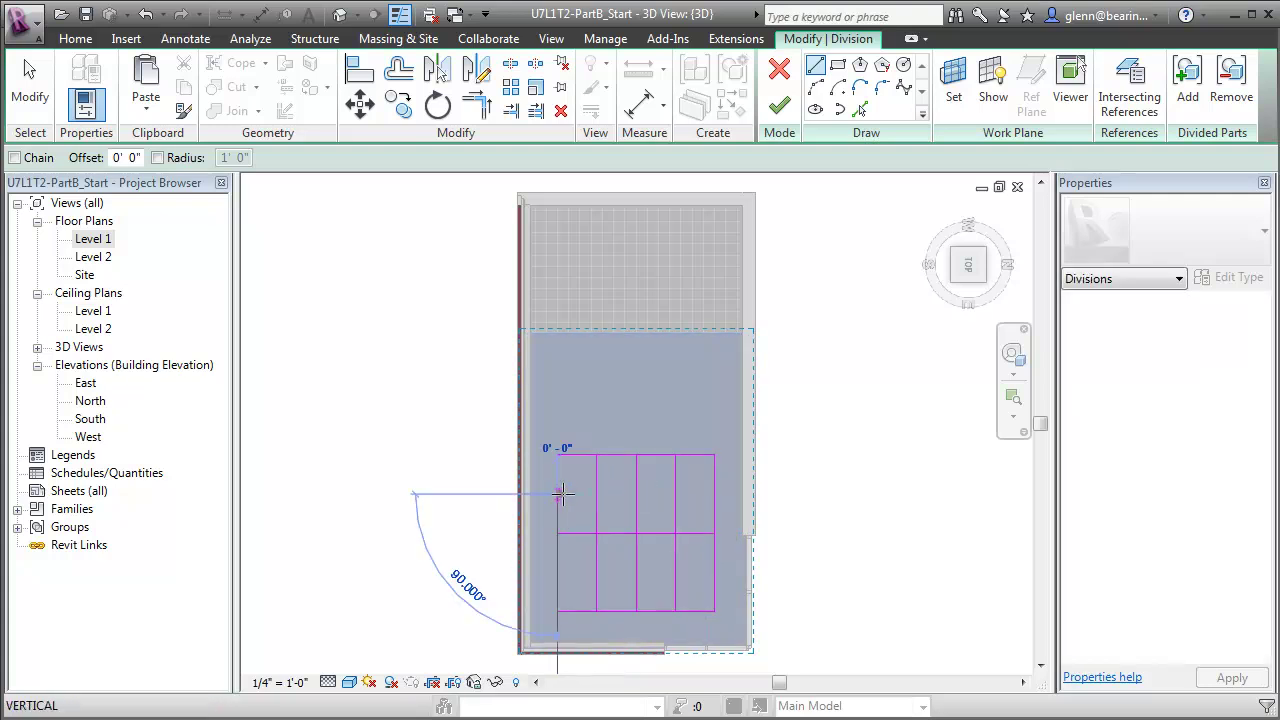
left_click(713, 494)
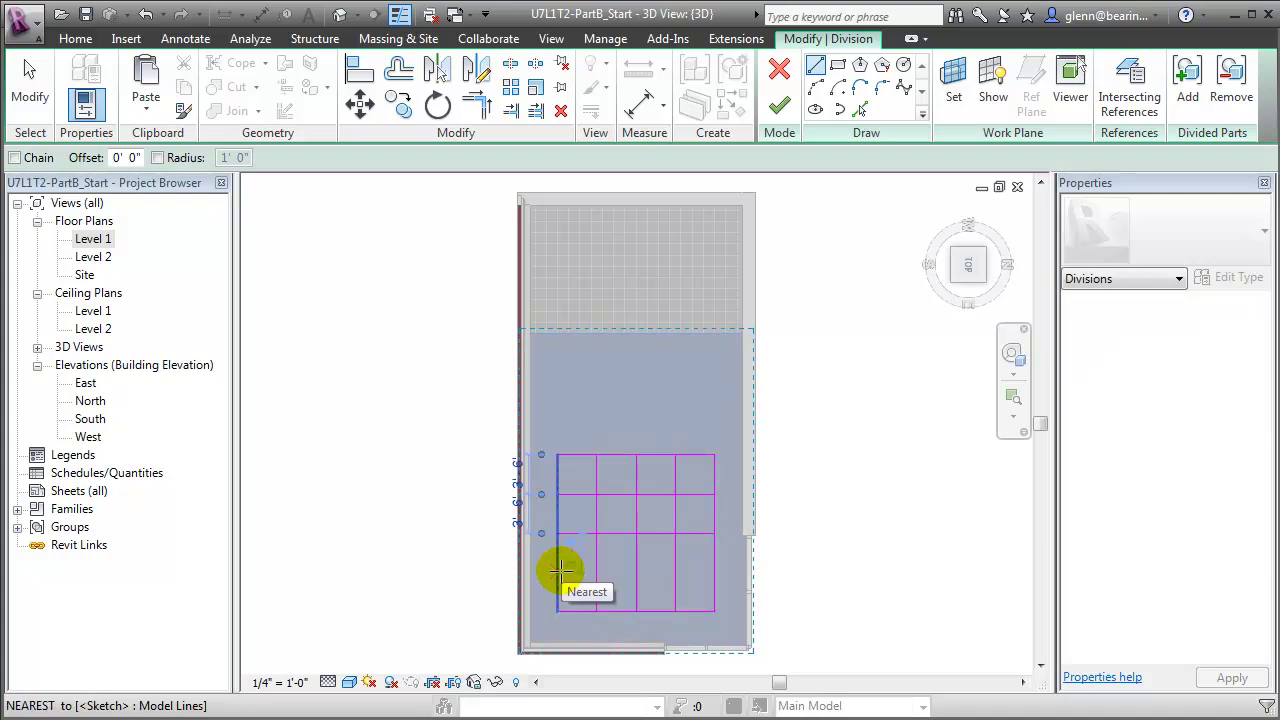
left_click(558, 570)
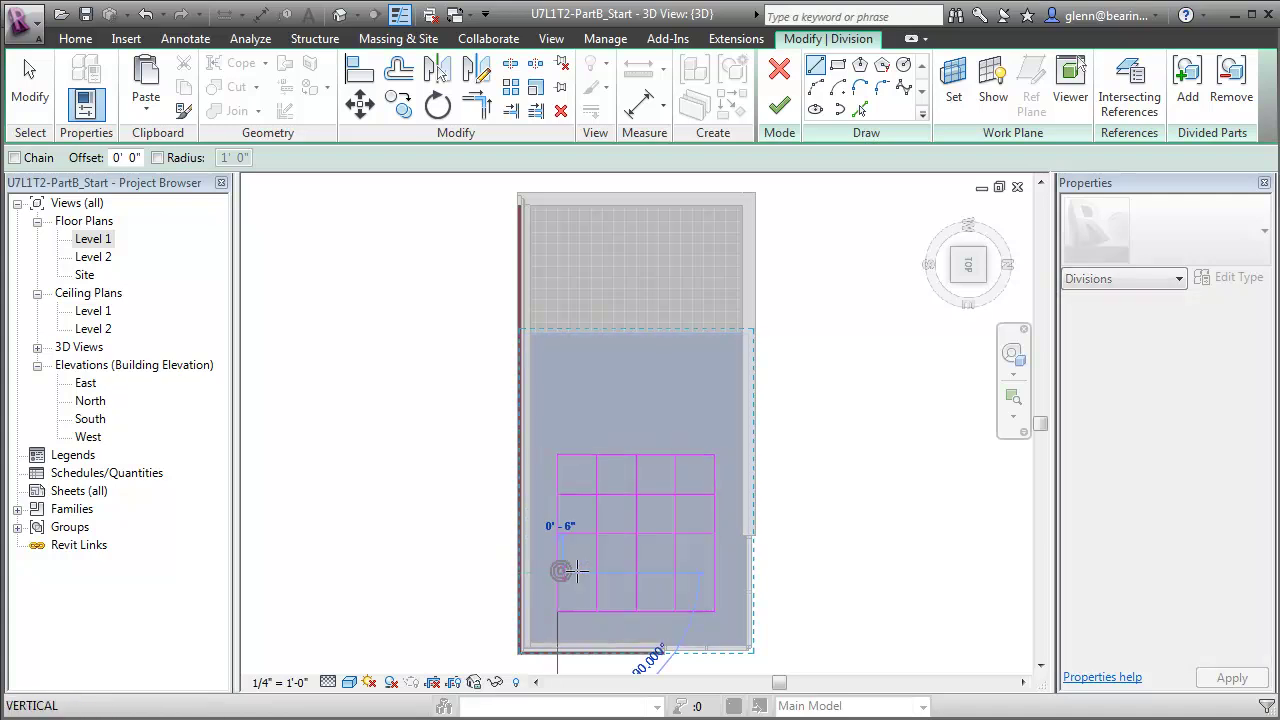
left_click(713, 572)
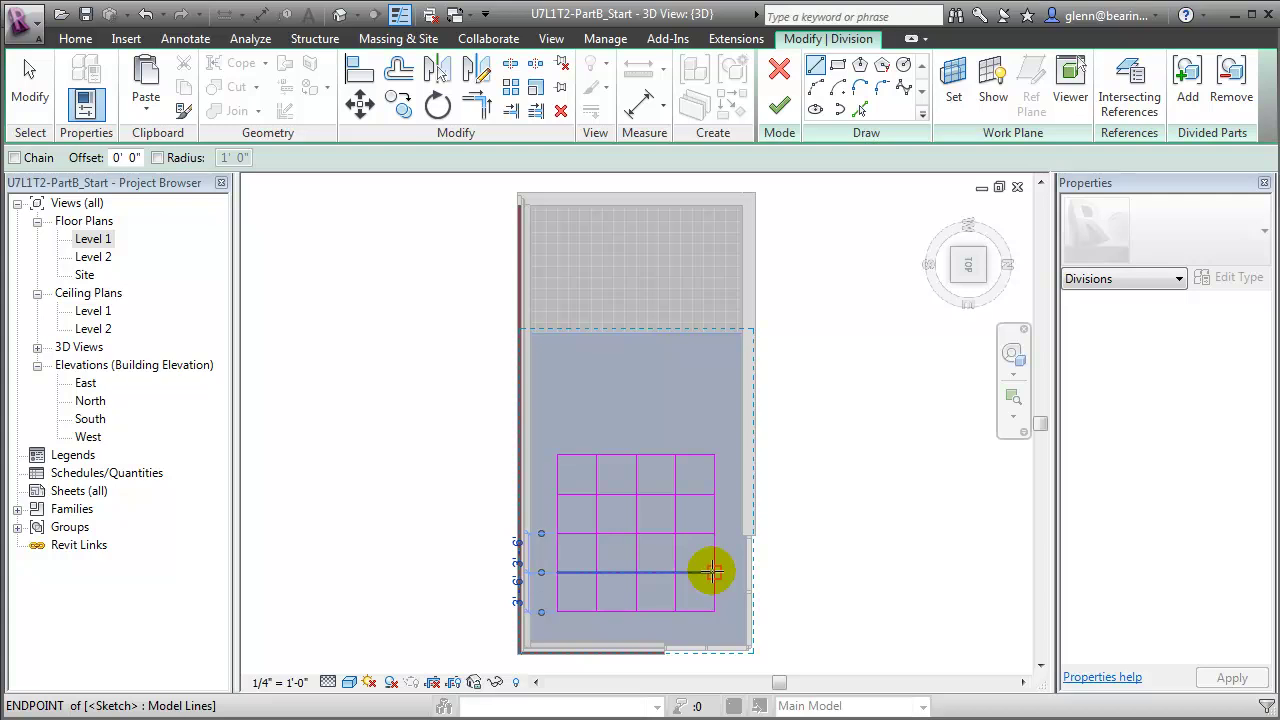
left_click(713, 572)
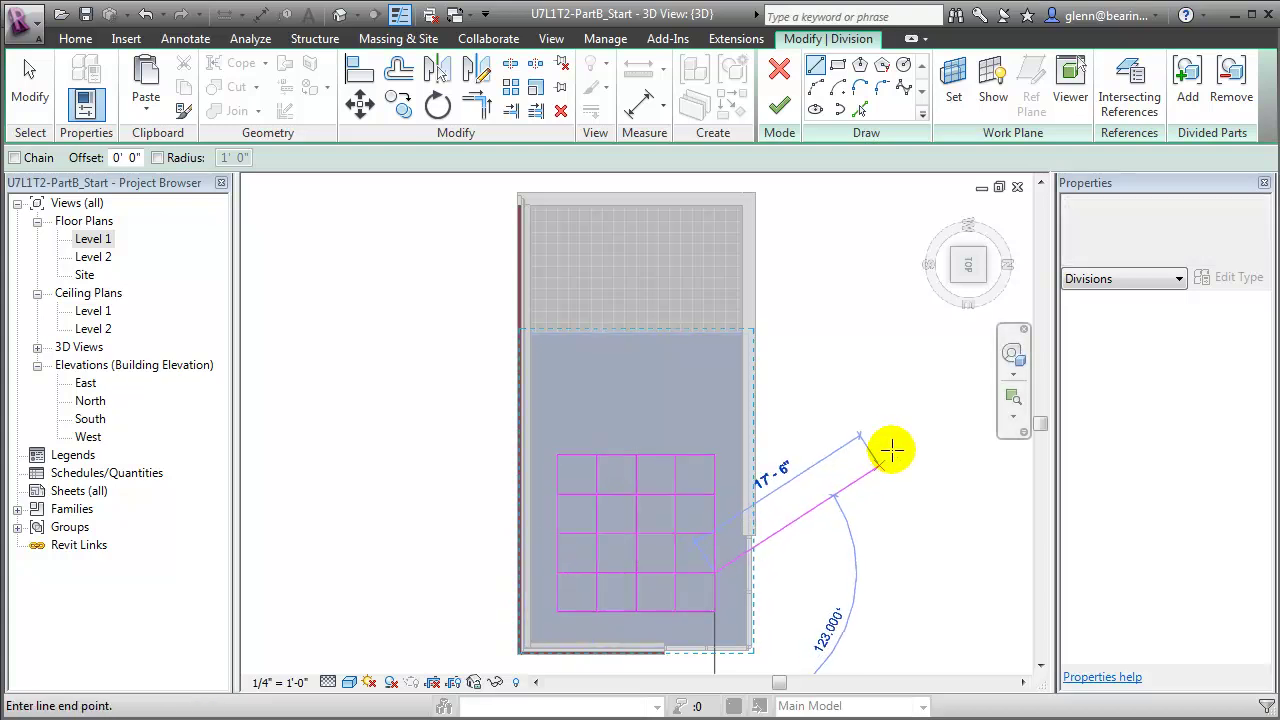
key("Escape")
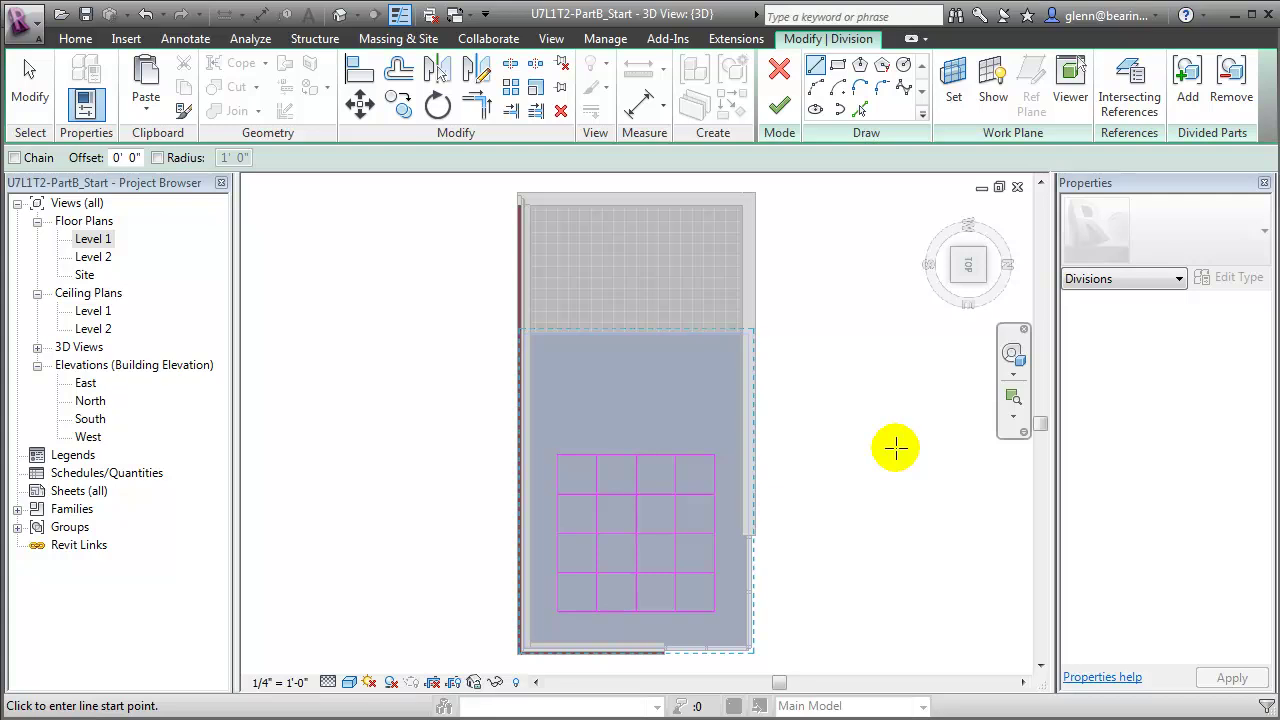
left_click(781, 108)
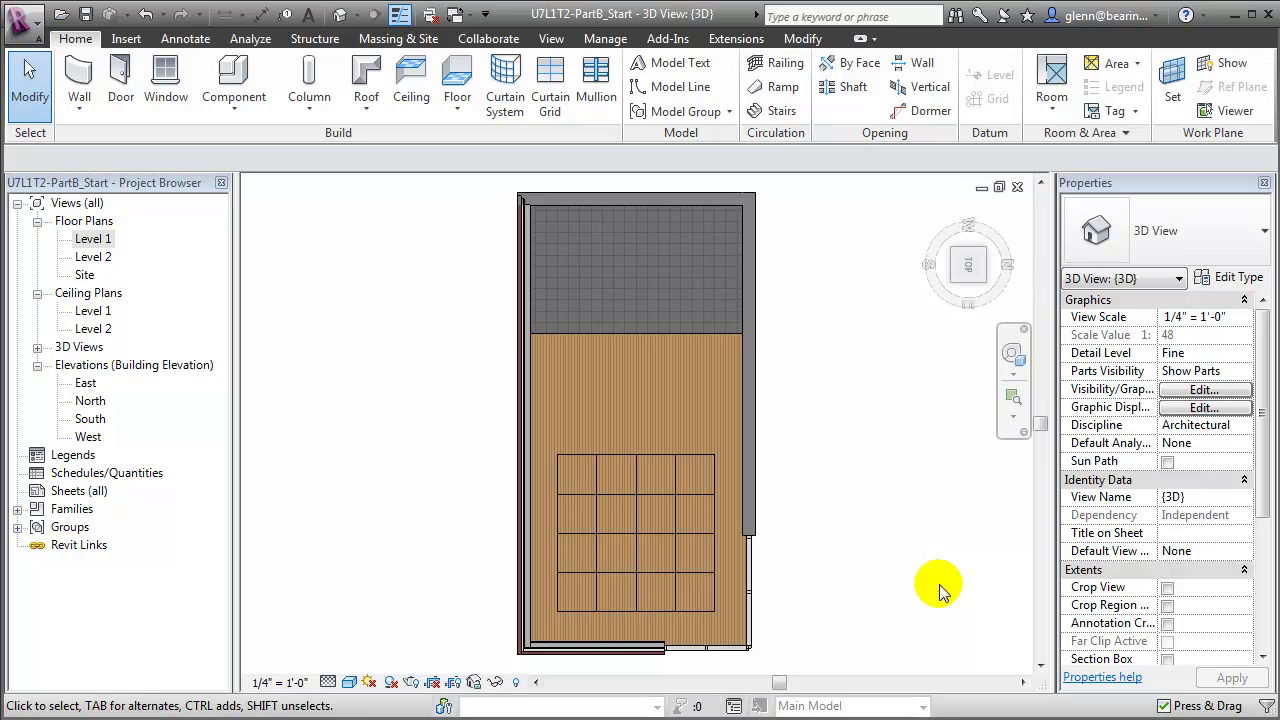
Select eight alternating squares of the floor grid in a checkerboard pattern.
left_click(631, 591)
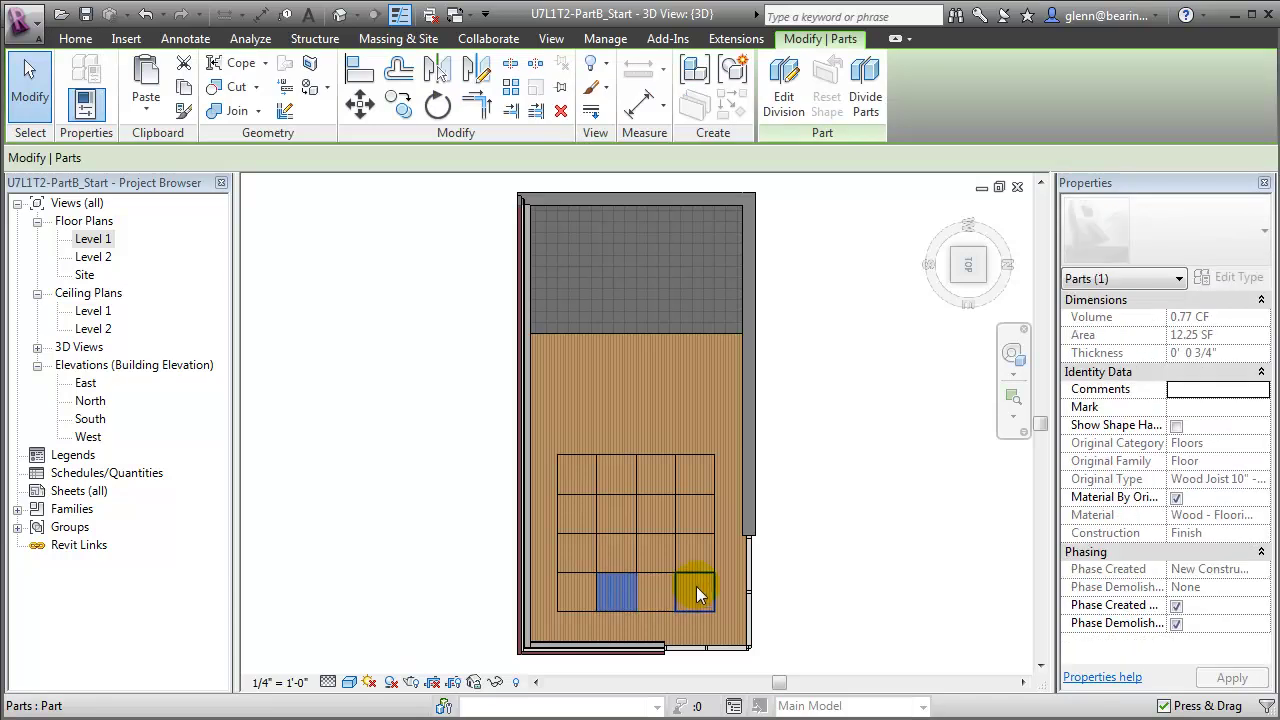
left_click(692, 585, "ctrl")
left_click(666, 552, "ctrl")
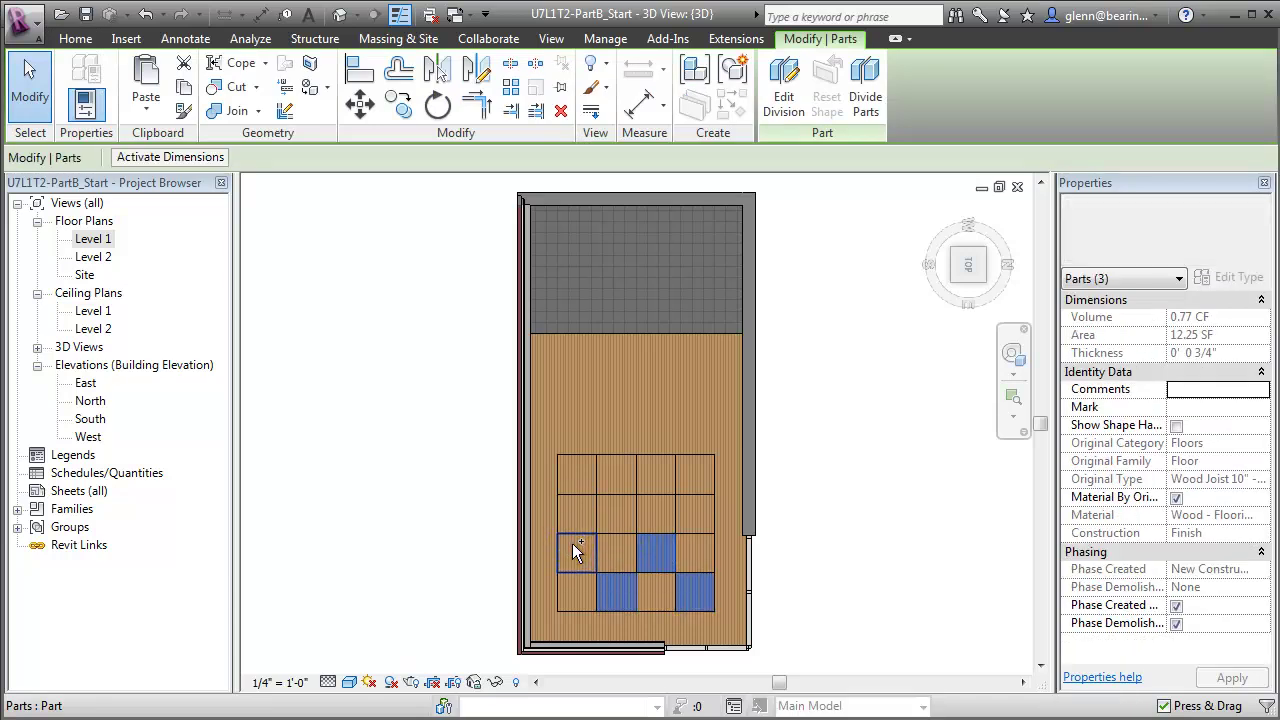
left_click(572, 543, "ctrl")
left_click(613, 517, "ctrl")
left_click(700, 522, "ctrl")
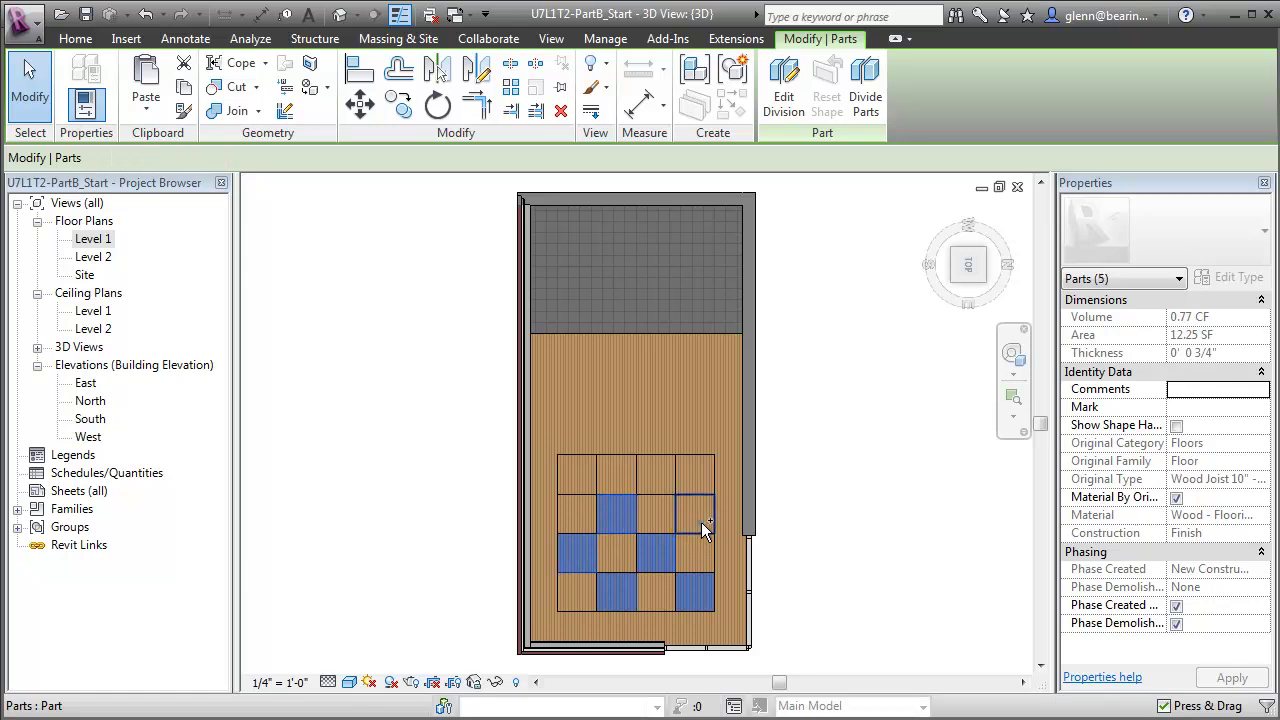
left_click(653, 482, "ctrl")
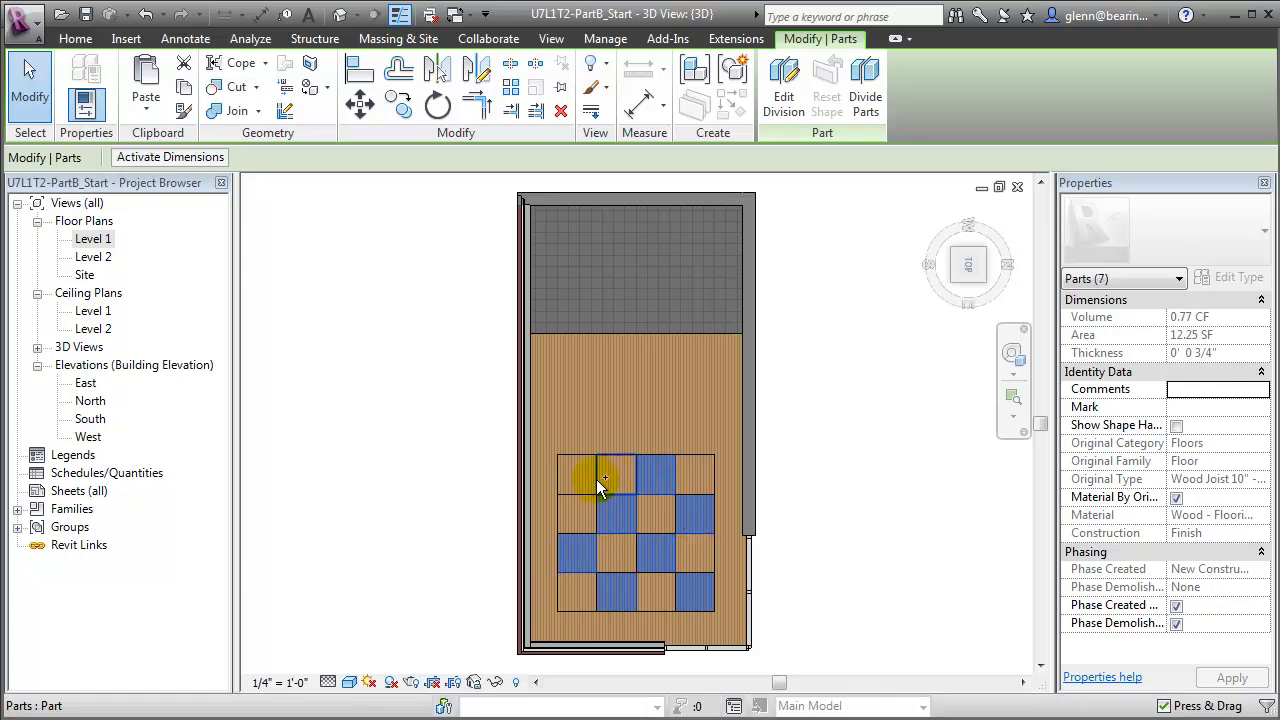
left_click(580, 479, "ctrl")
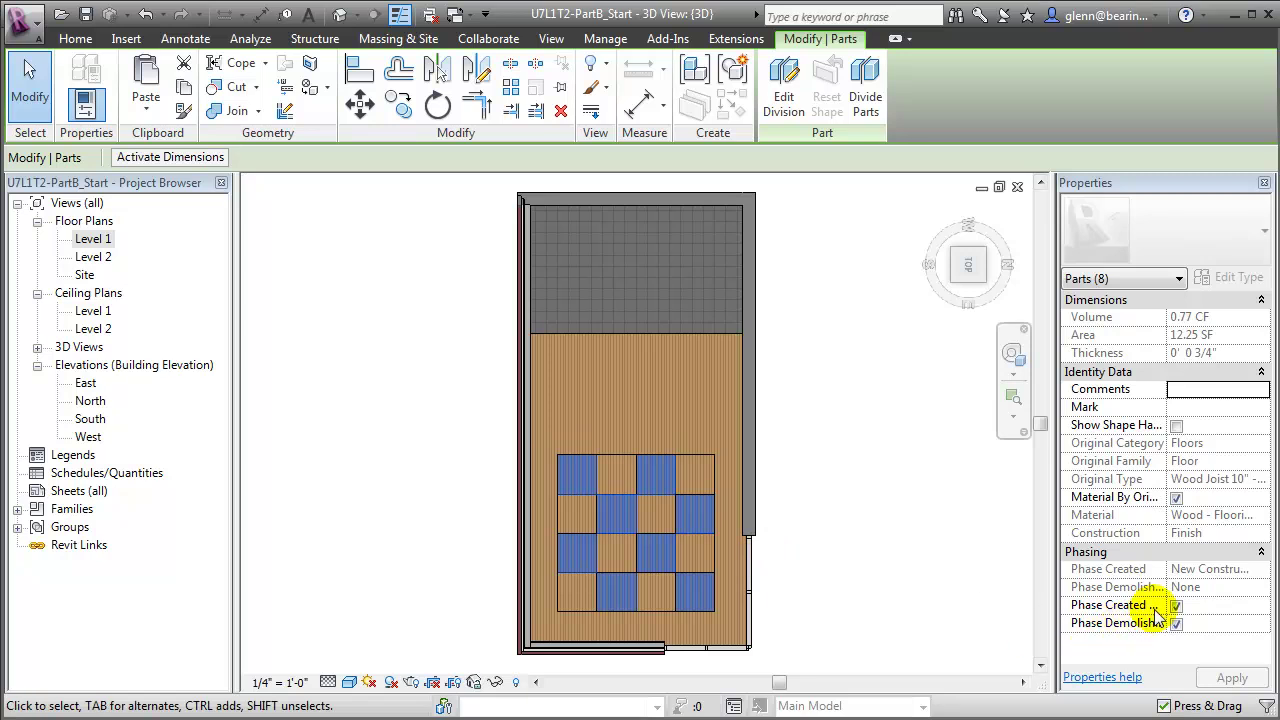
Turn off Material By Original and assign Wood - Cherry to the selected parts.
left_click(1177, 499)
left_click(1245, 515)
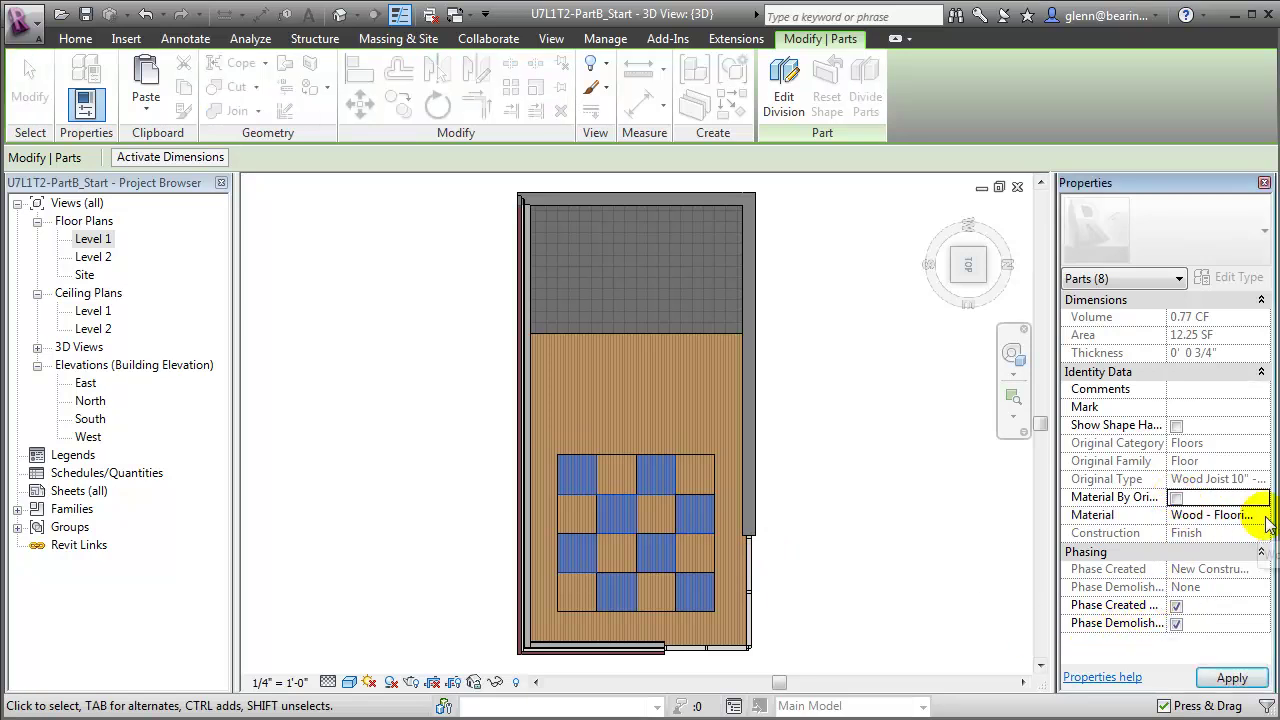
left_click(1263, 515)
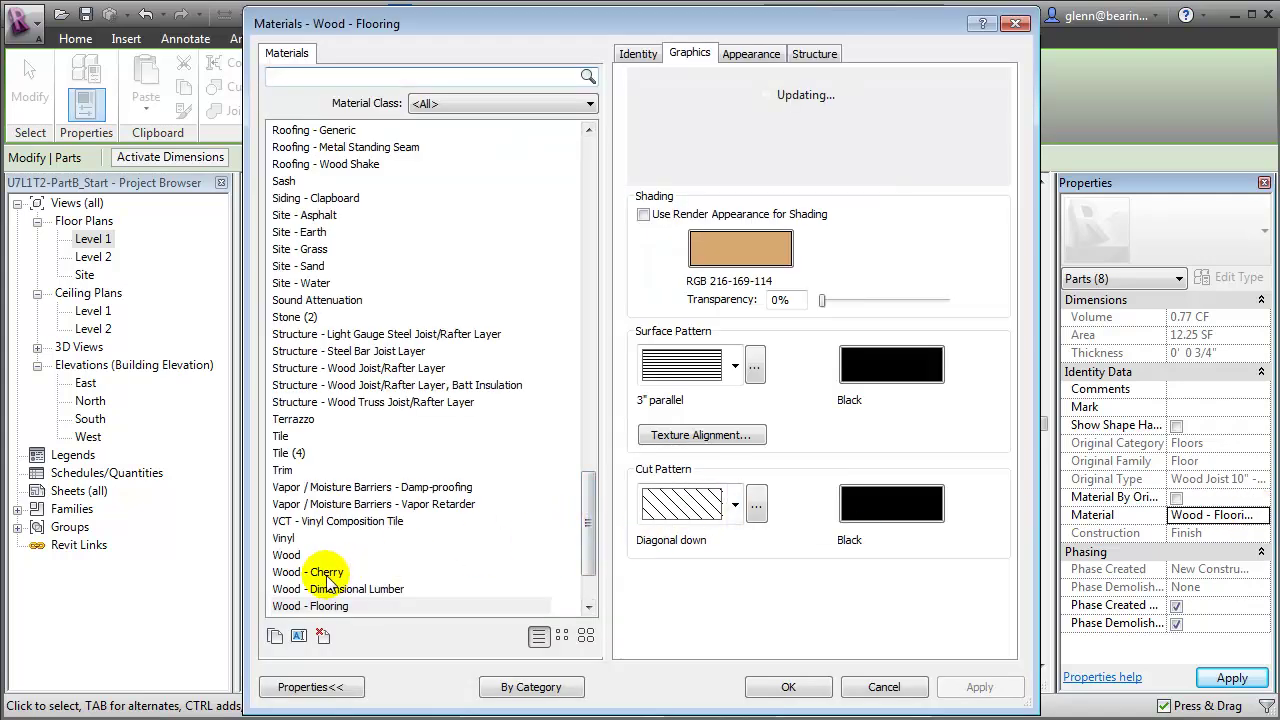
left_click(327, 578)
left_click(327, 580)
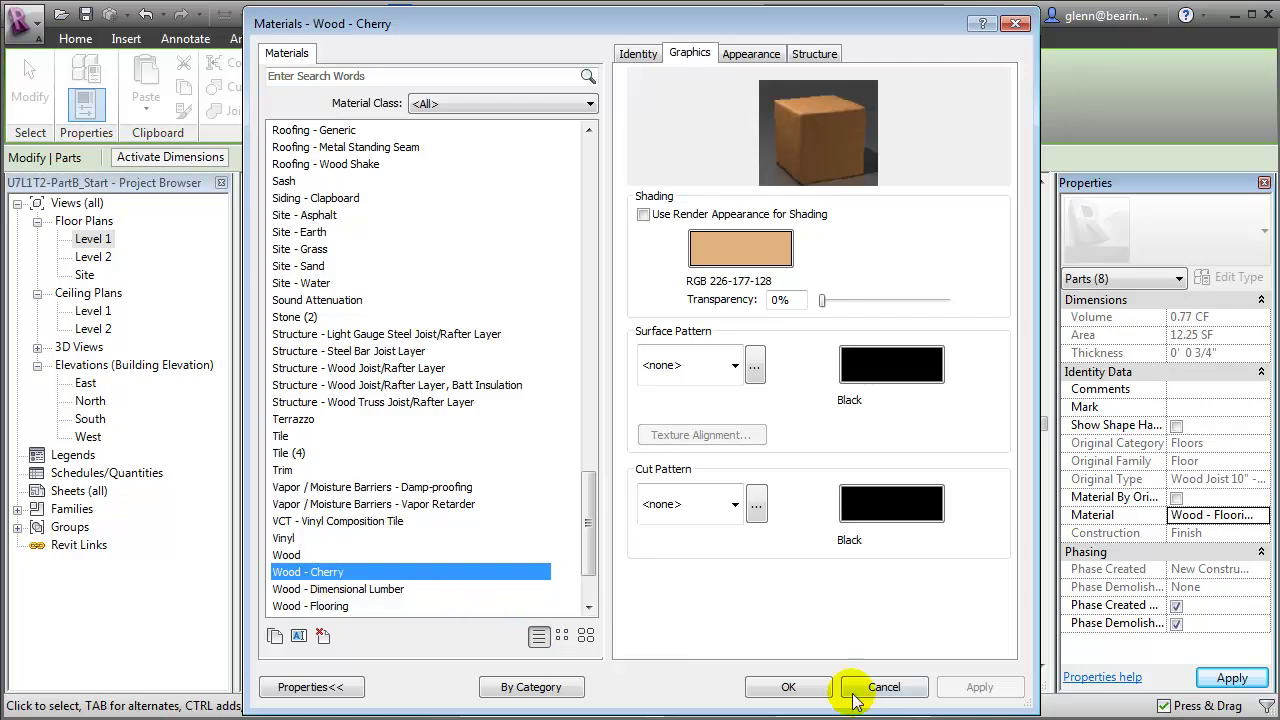
left_click(813, 688)
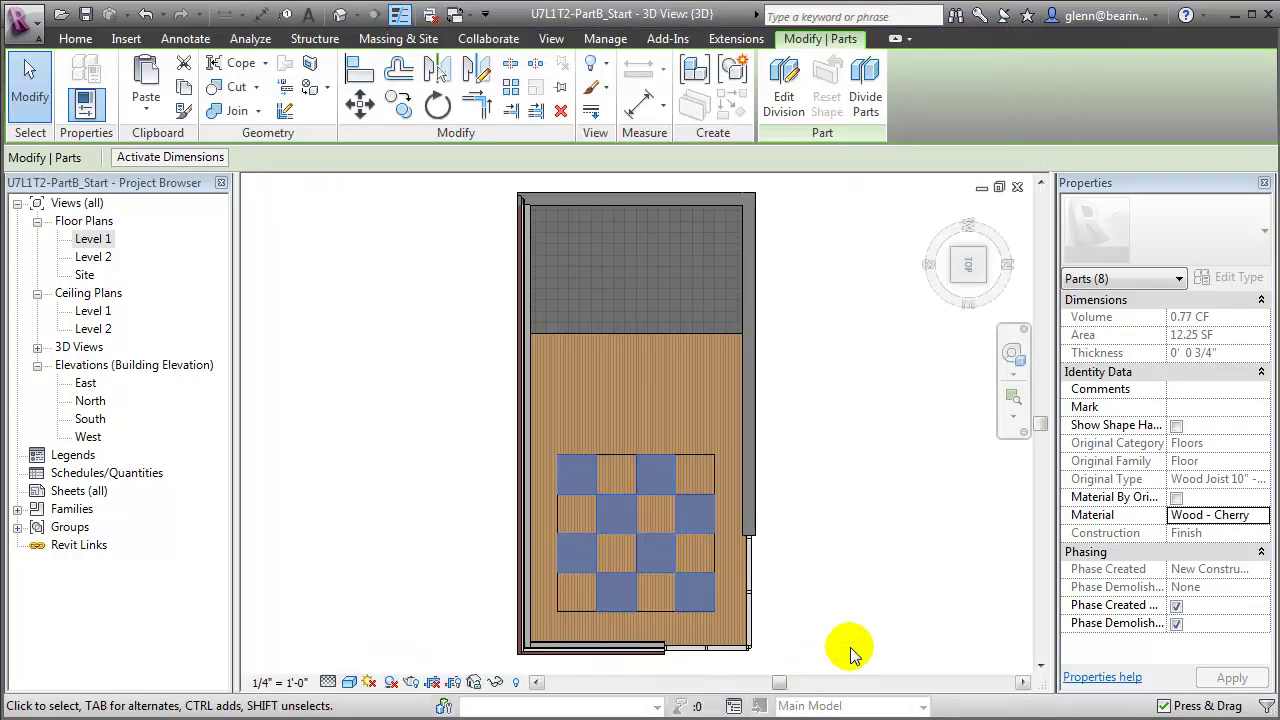
left_click(852, 652)
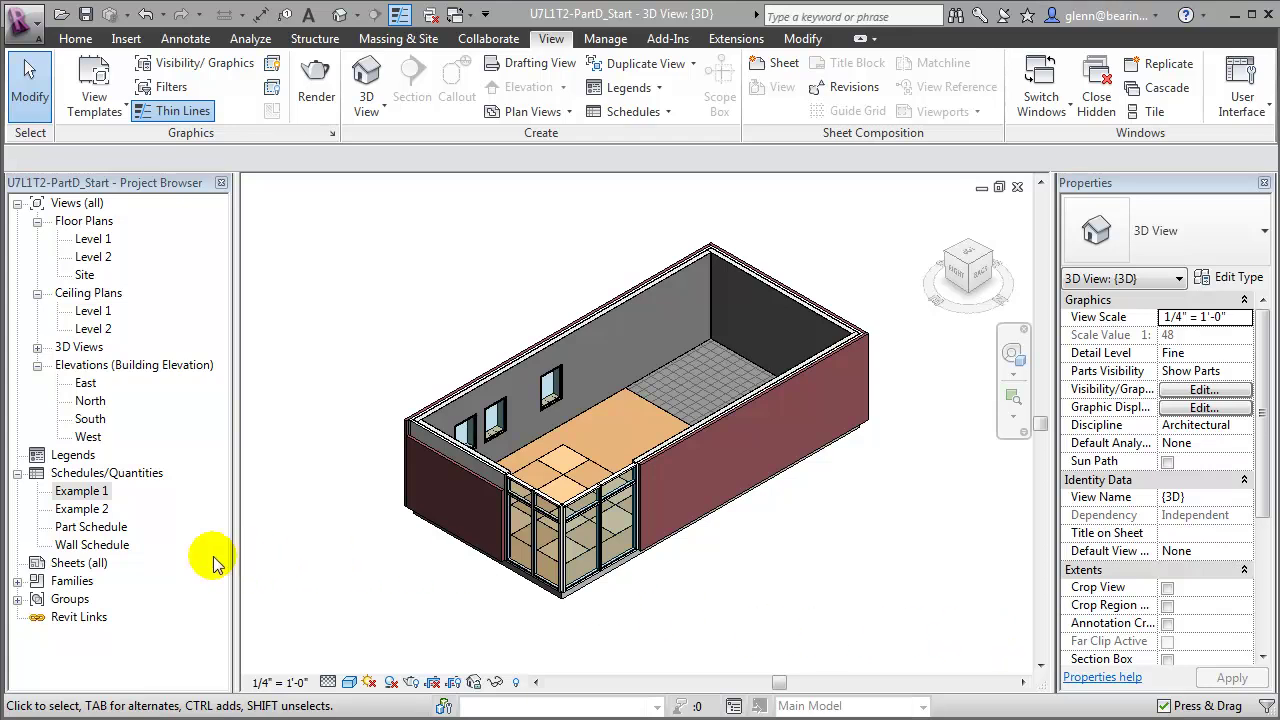
Open the Wall Schedule showing brick walls (989 SF) and storefront curtain walls (175 SF).
double_click(72, 548)
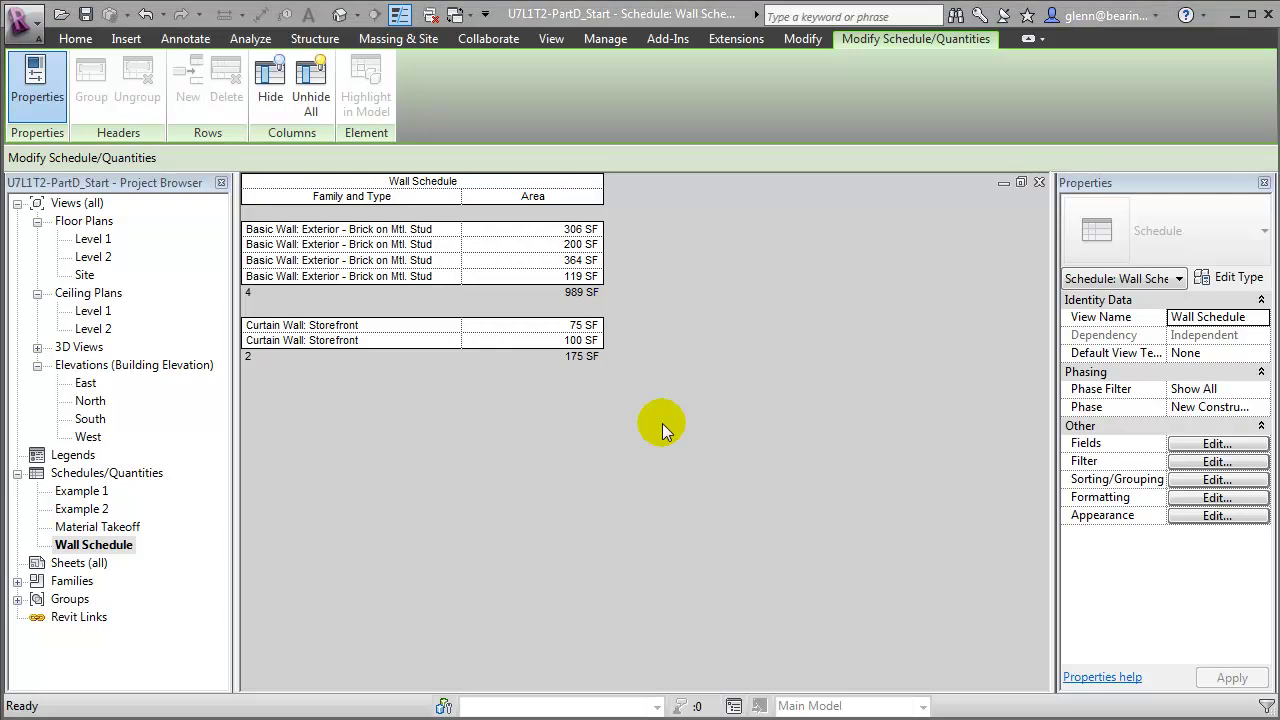
Open the Material Takeoff schedule from Schedules/Quantities in the Project Browser.
double_click(133, 528)
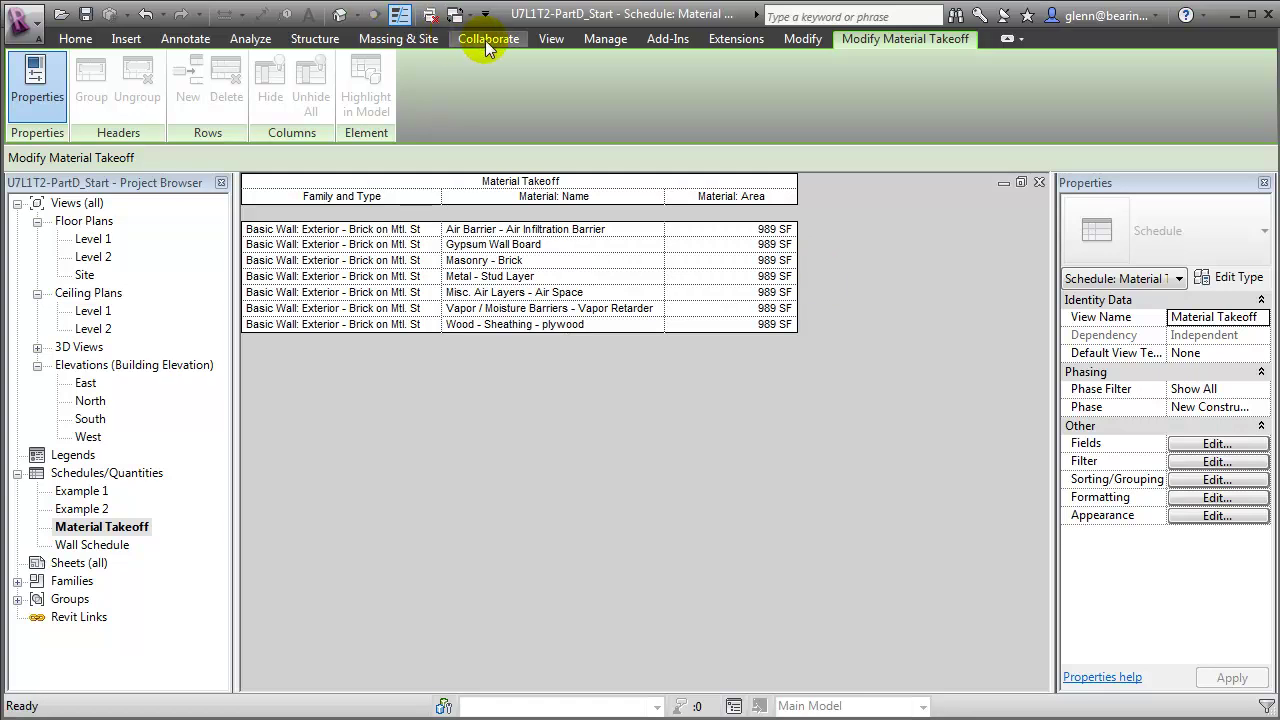
Create a new schedule for the Parts category named Part Schedule.
left_click(553, 41)
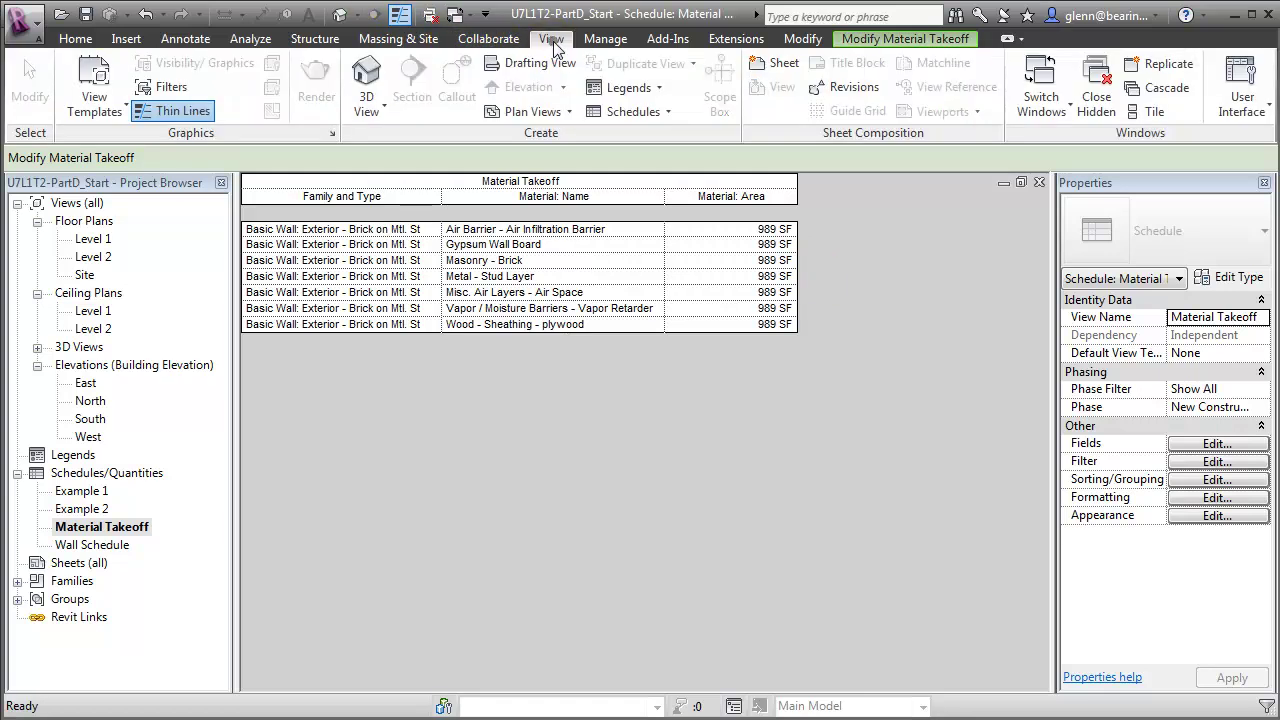
left_click(639, 113)
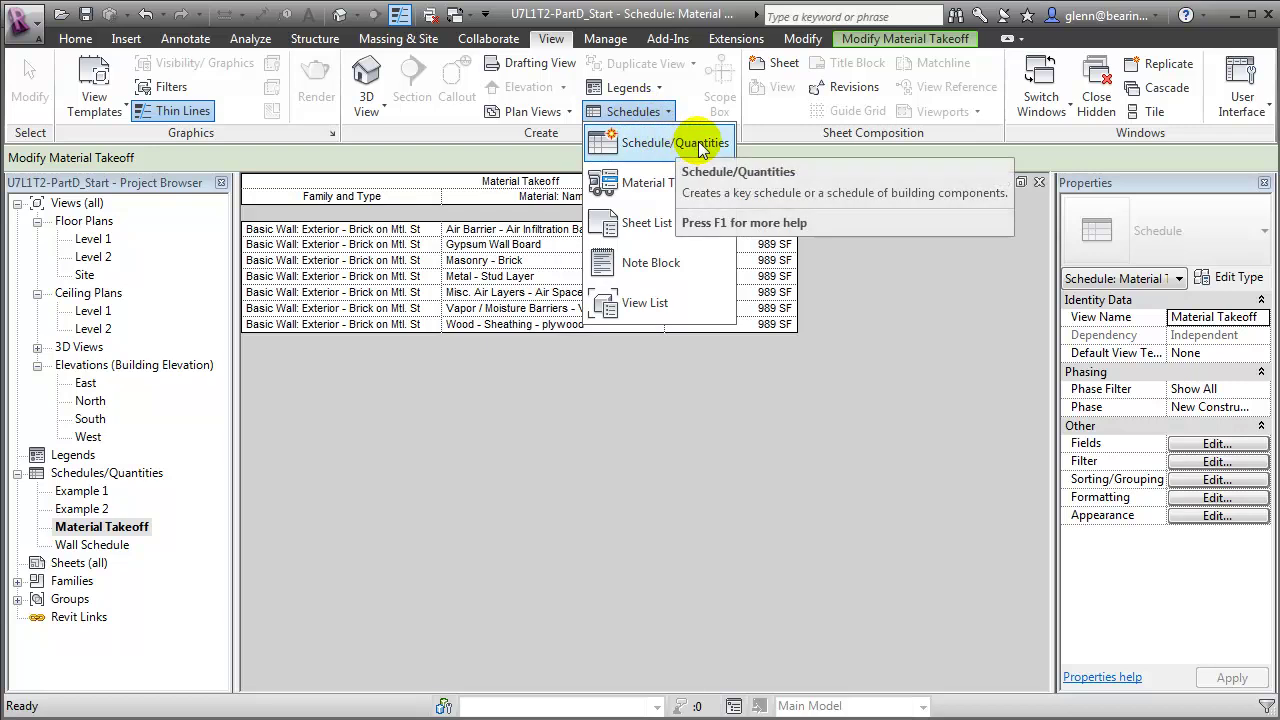
left_click(699, 143)
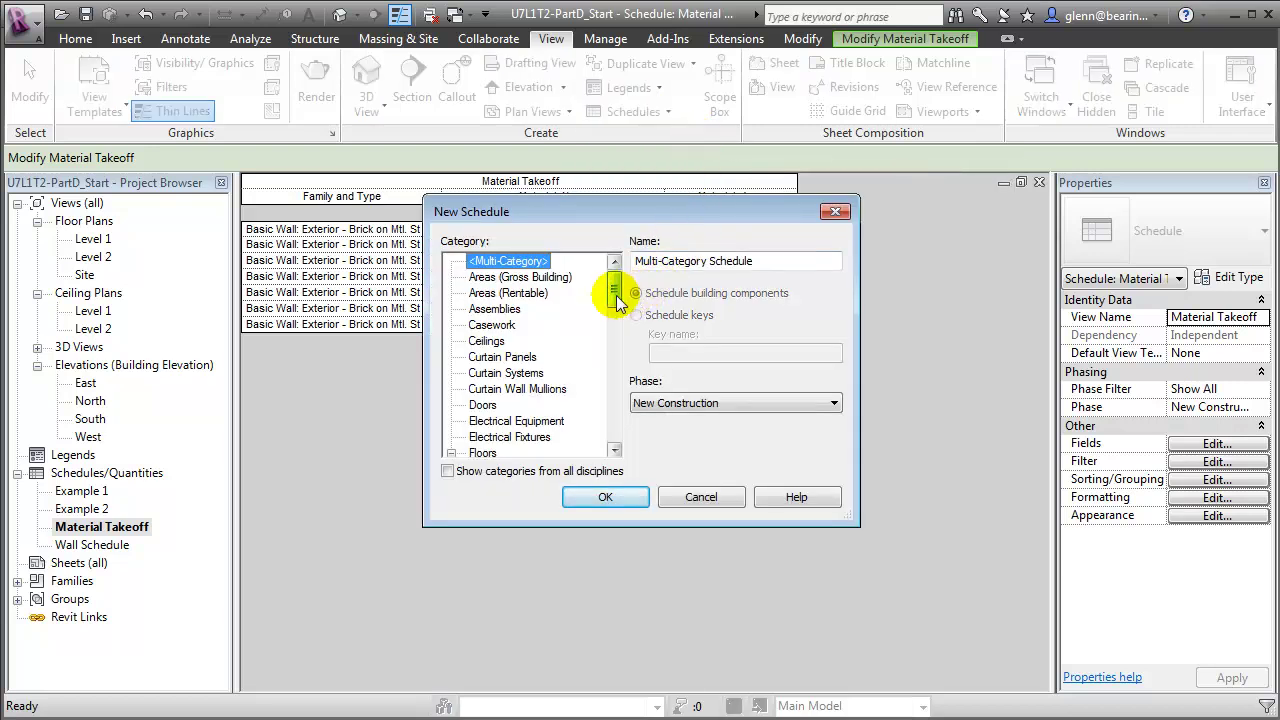
left_click_drag(617, 302, 606, 366)
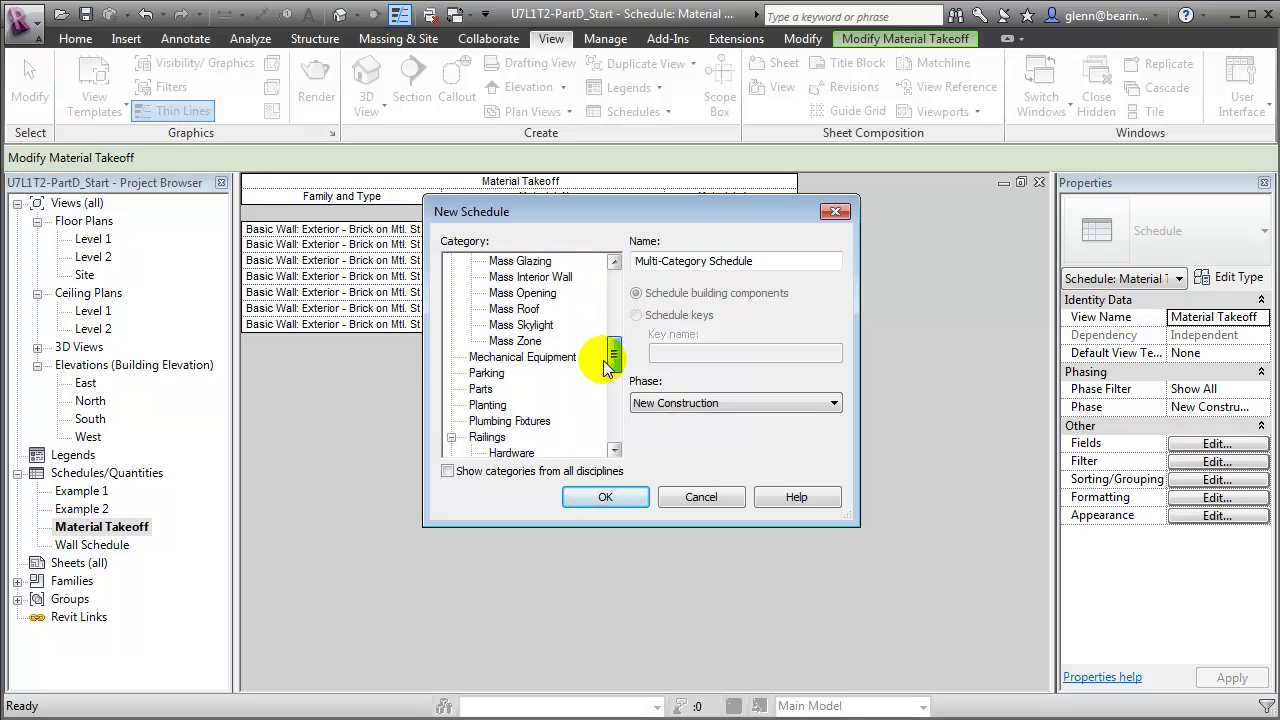
left_click(482, 388)
left_click(606, 497)
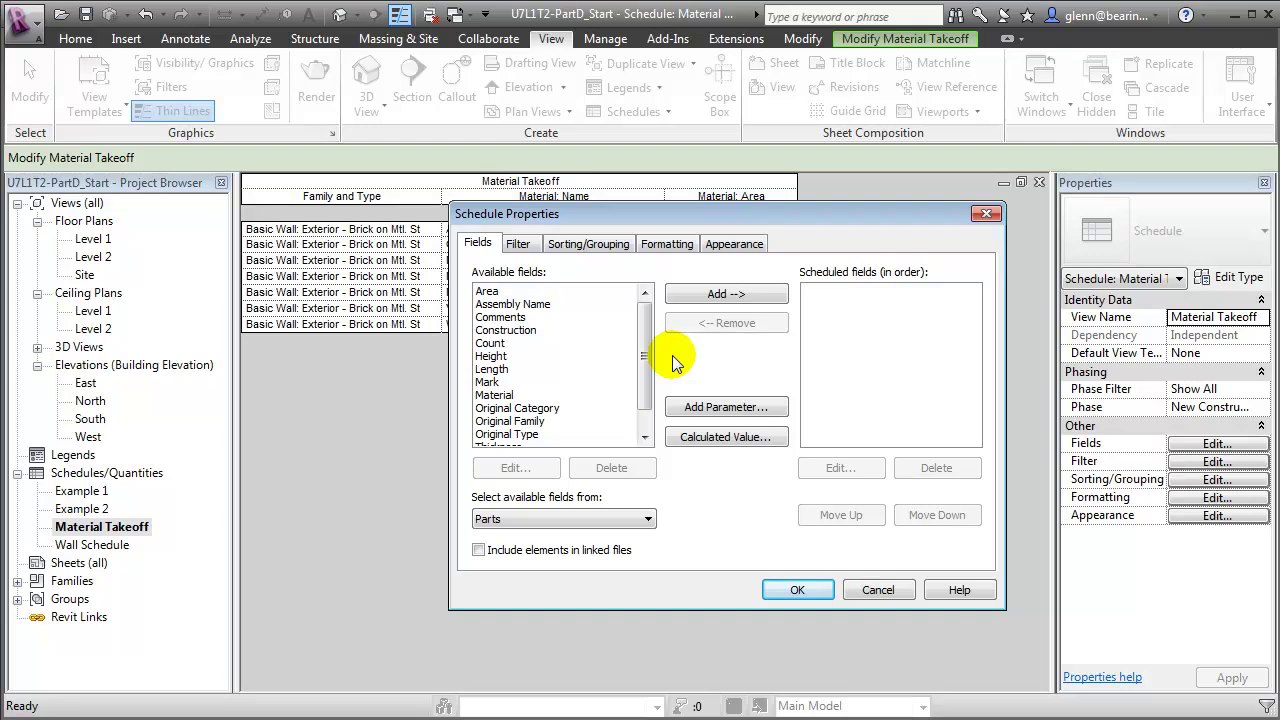
Add the Original Category, Material and Area fields to the schedule.
left_click(530, 408)
left_click(733, 297)
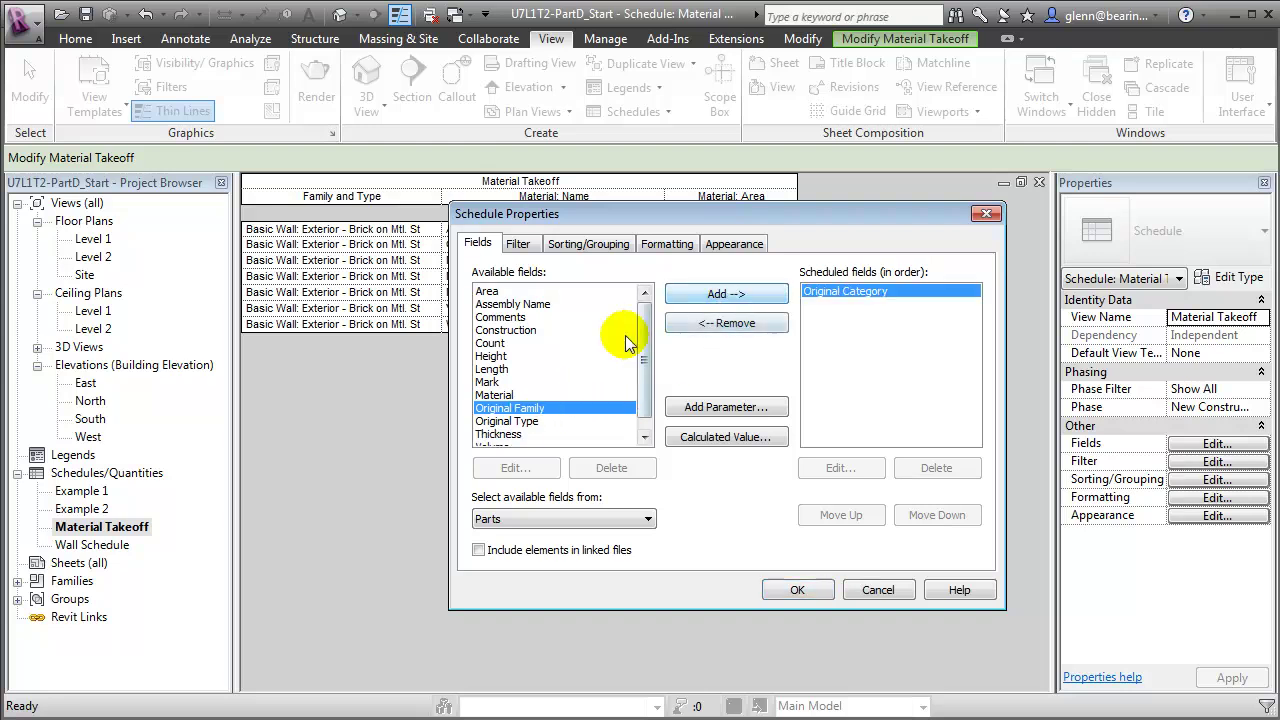
left_click(513, 396)
left_click(724, 295)
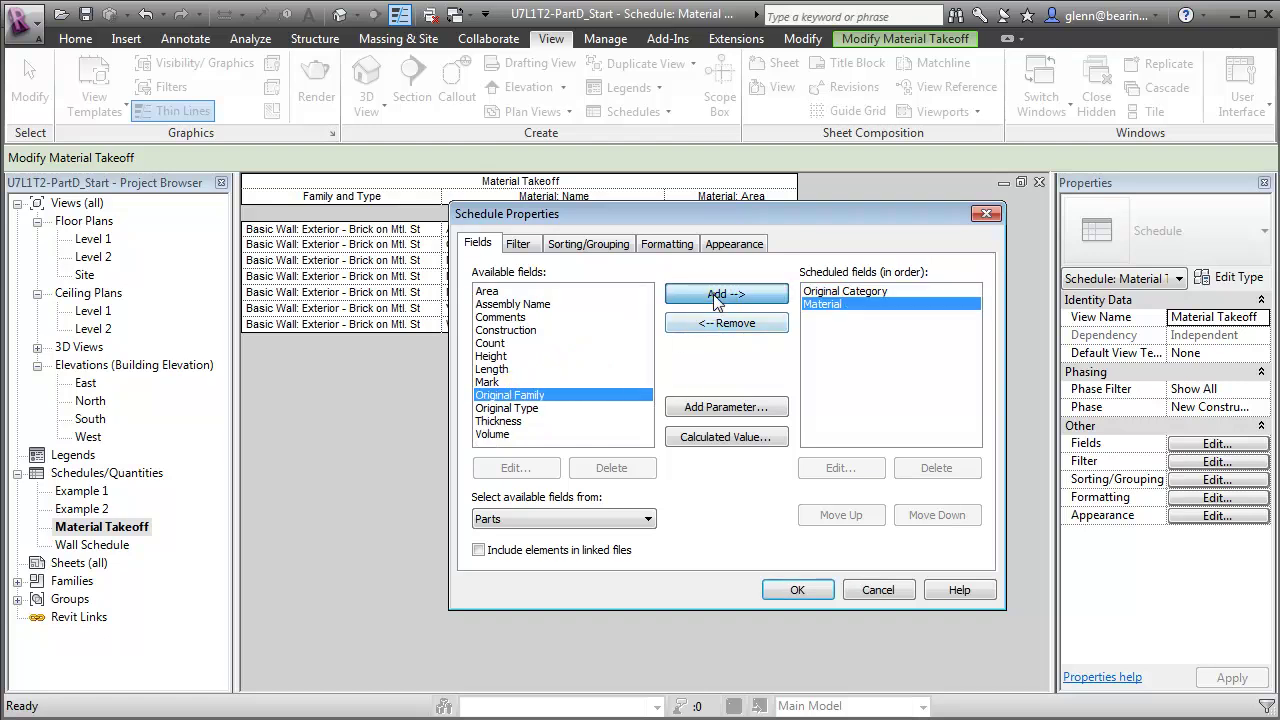
left_click(513, 292)
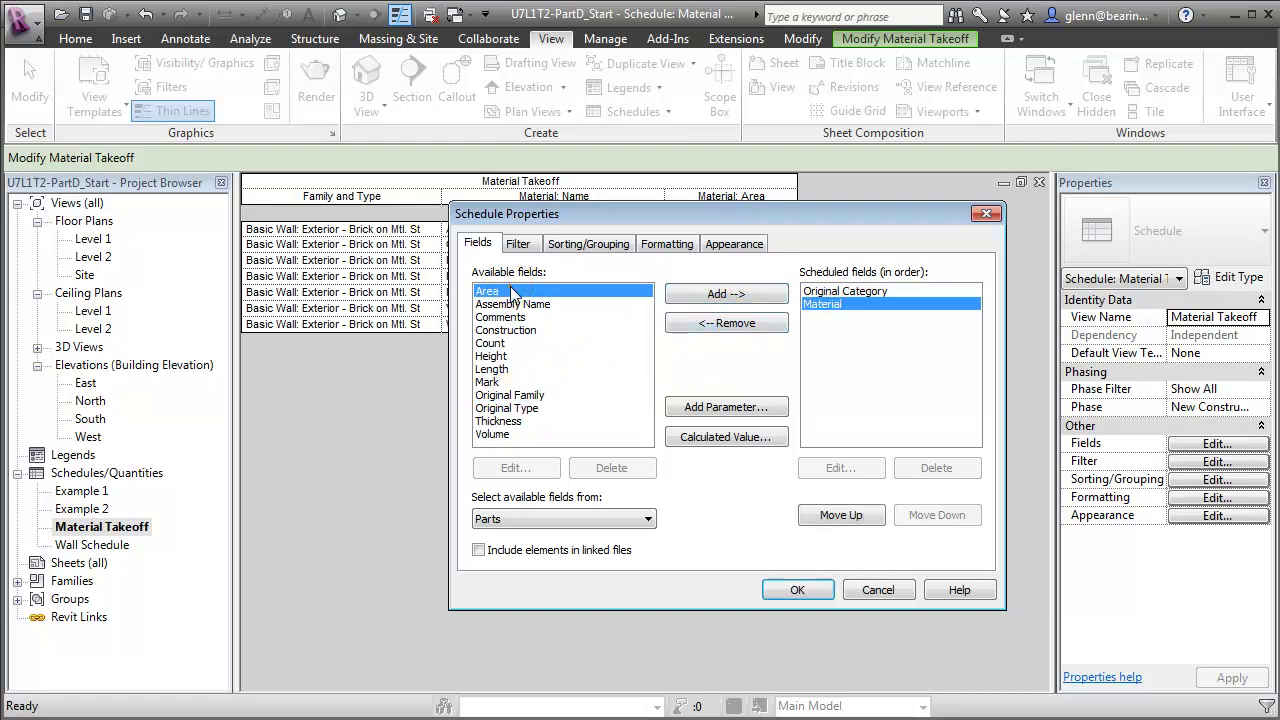
left_click(736, 298)
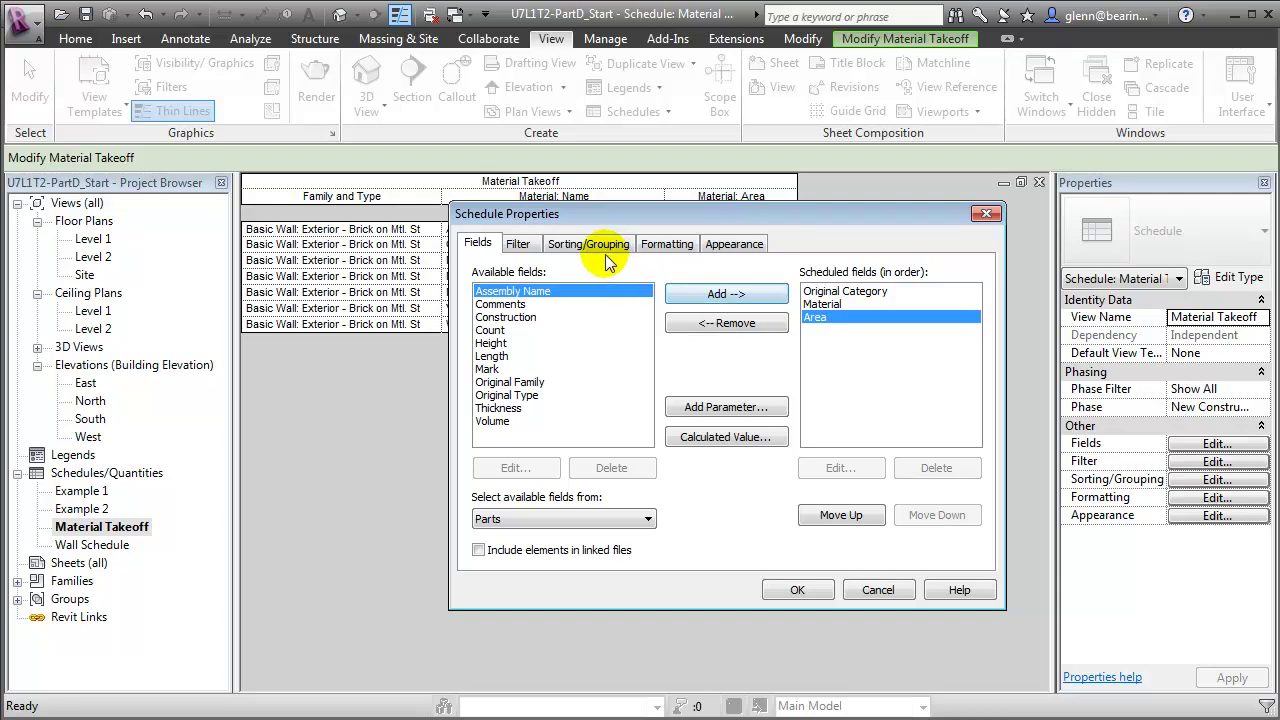
Sort by Original Category then Material, with a blank line between category groups.
left_click(573, 243)
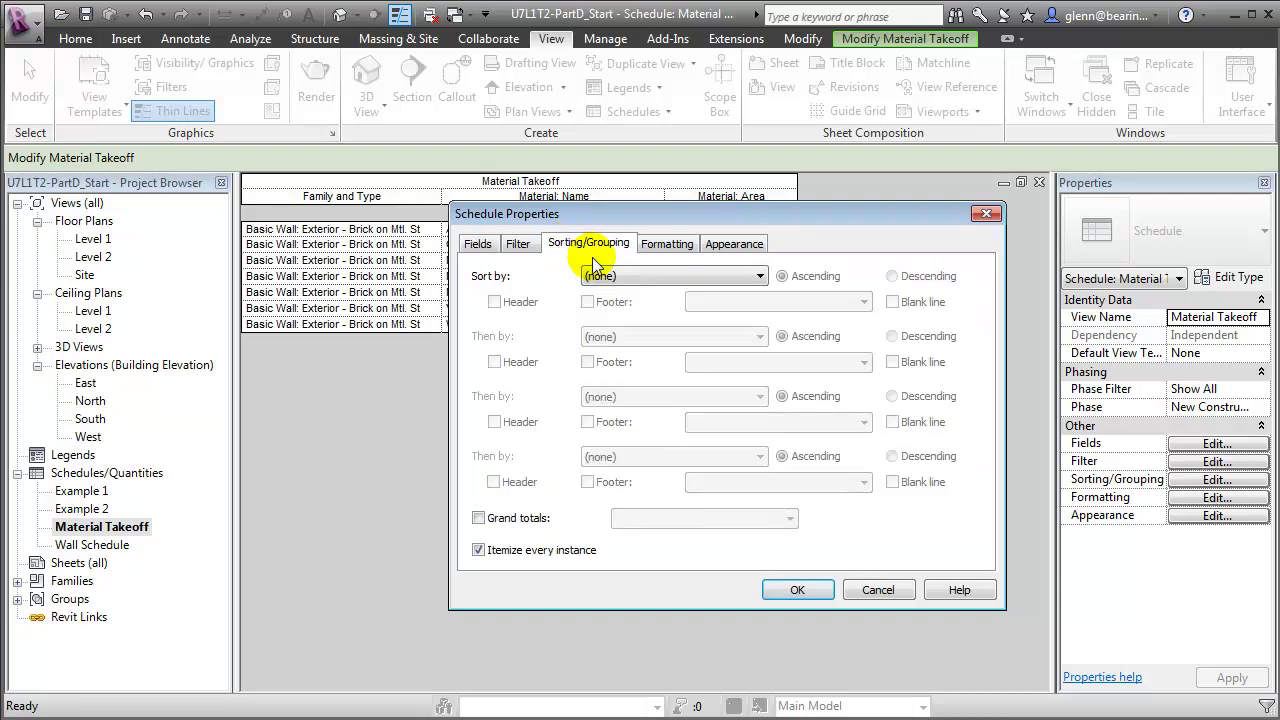
left_click(602, 276)
left_click(625, 307)
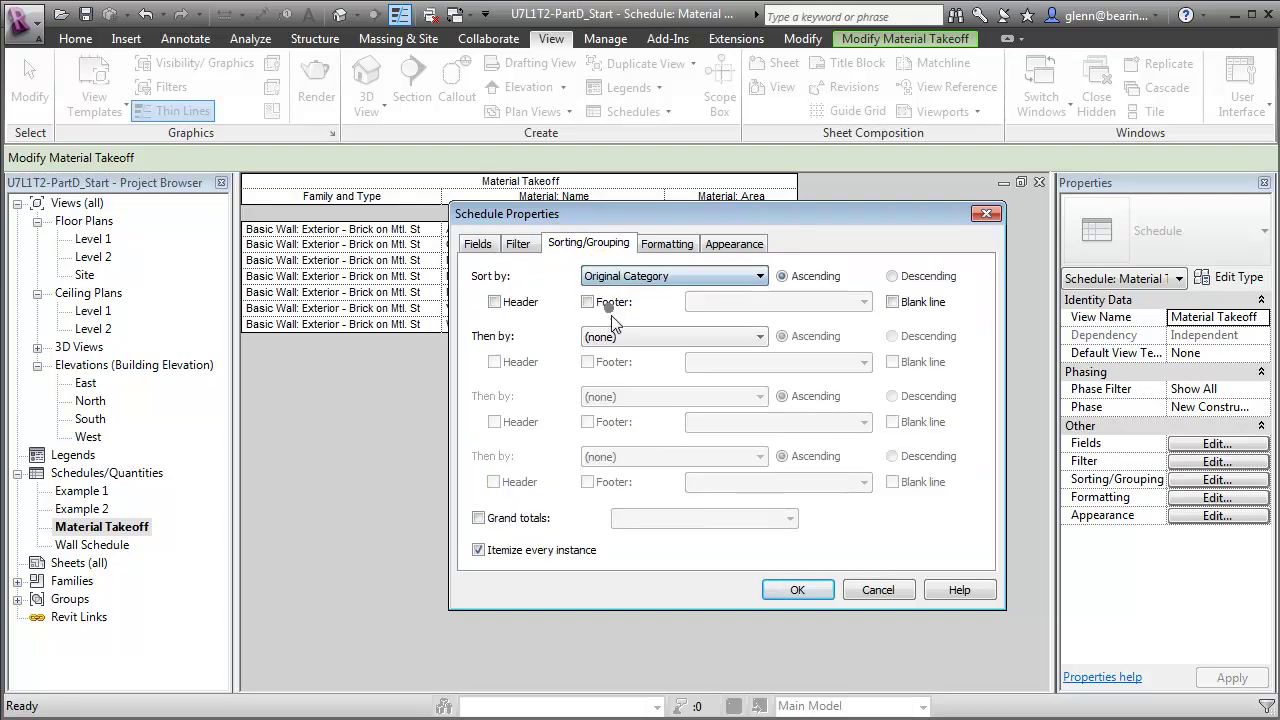
left_click(625, 339)
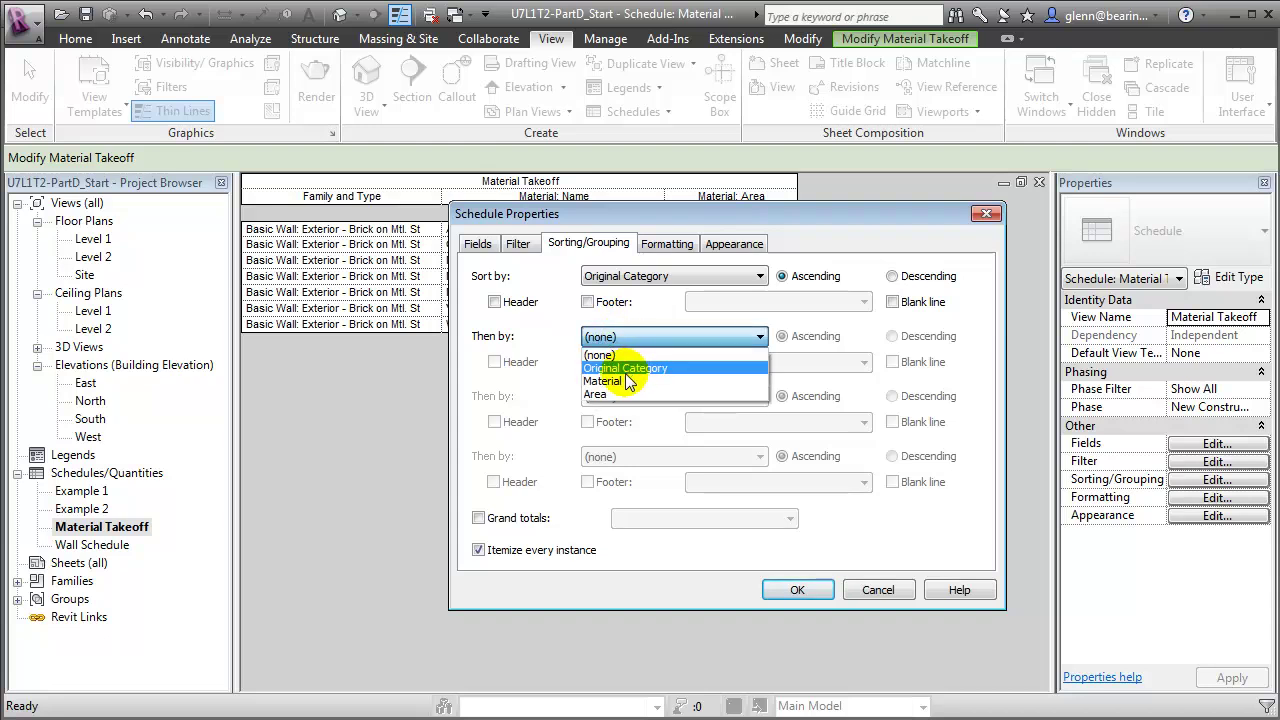
left_click(655, 378)
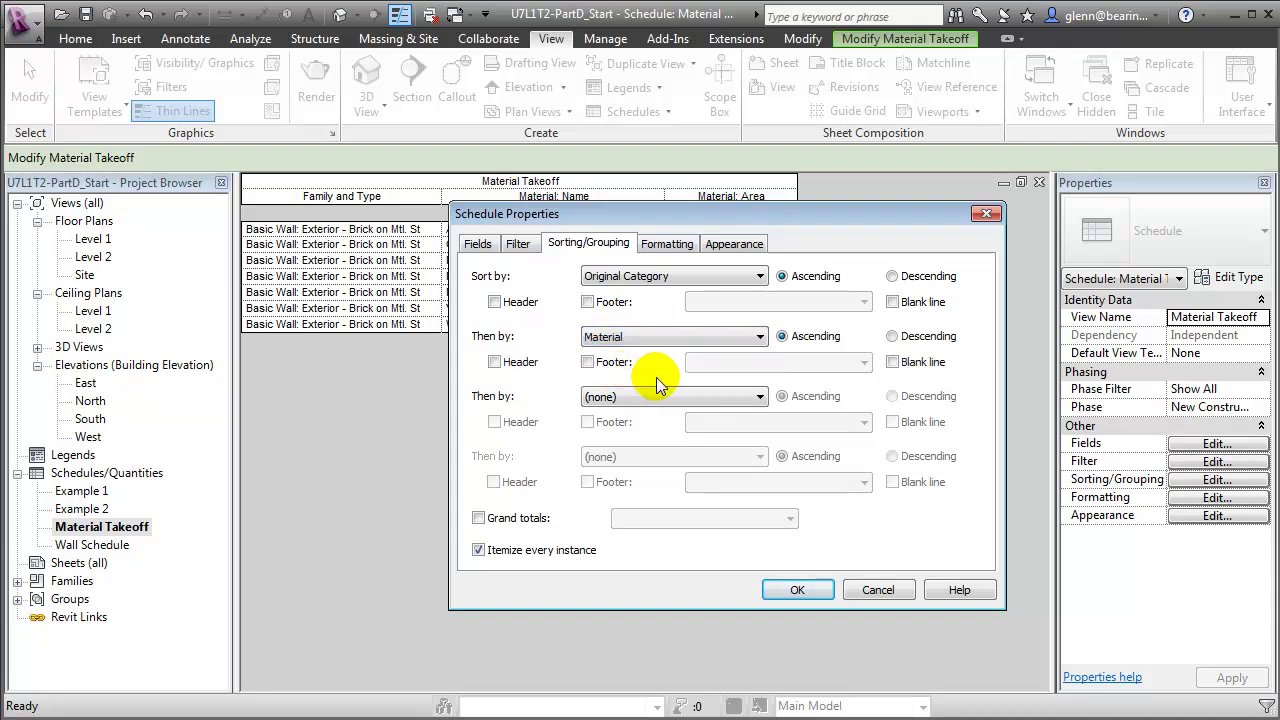
left_click(893, 302)
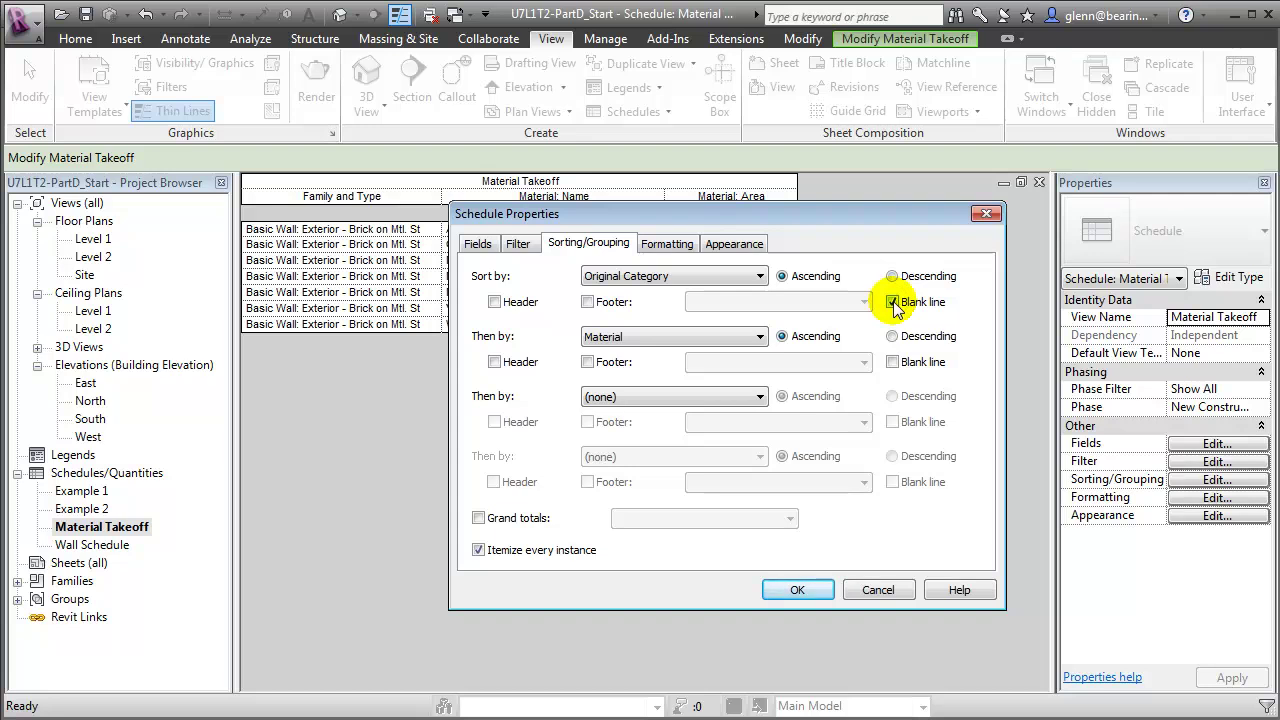
Right-align the Area column and calculate its totals, then create the schedule.
left_click(685, 250)
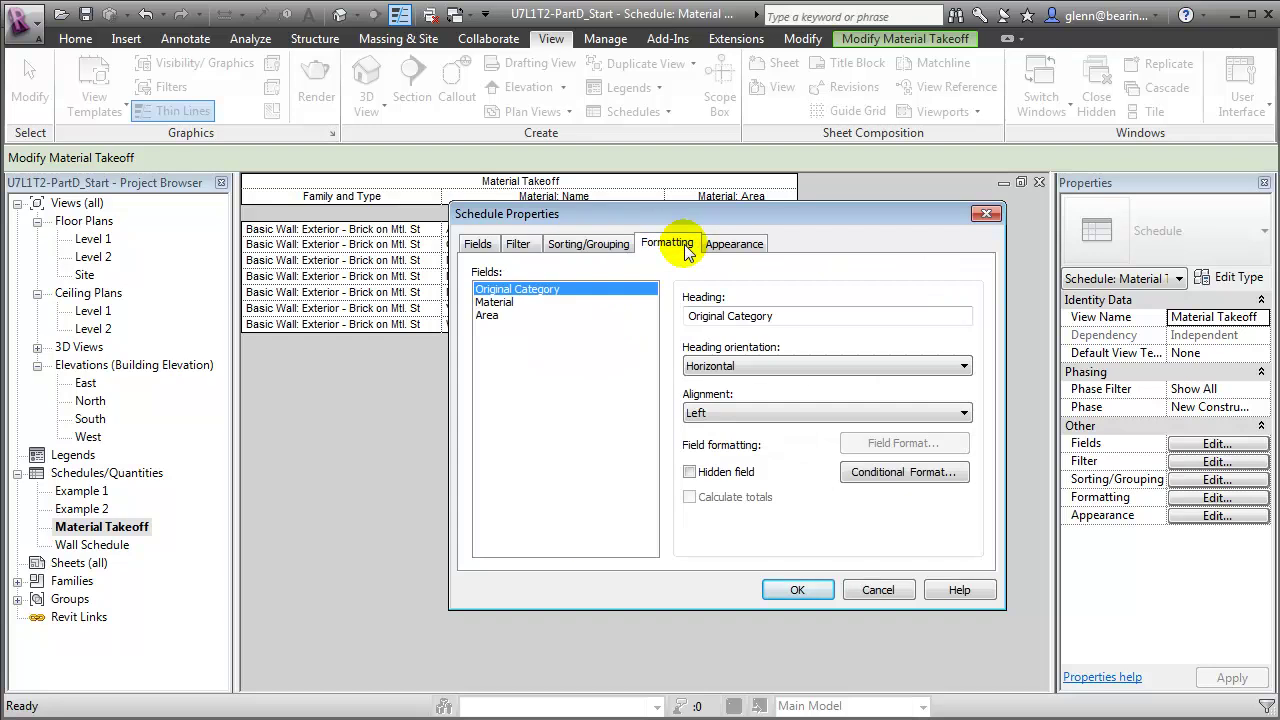
left_click(486, 315)
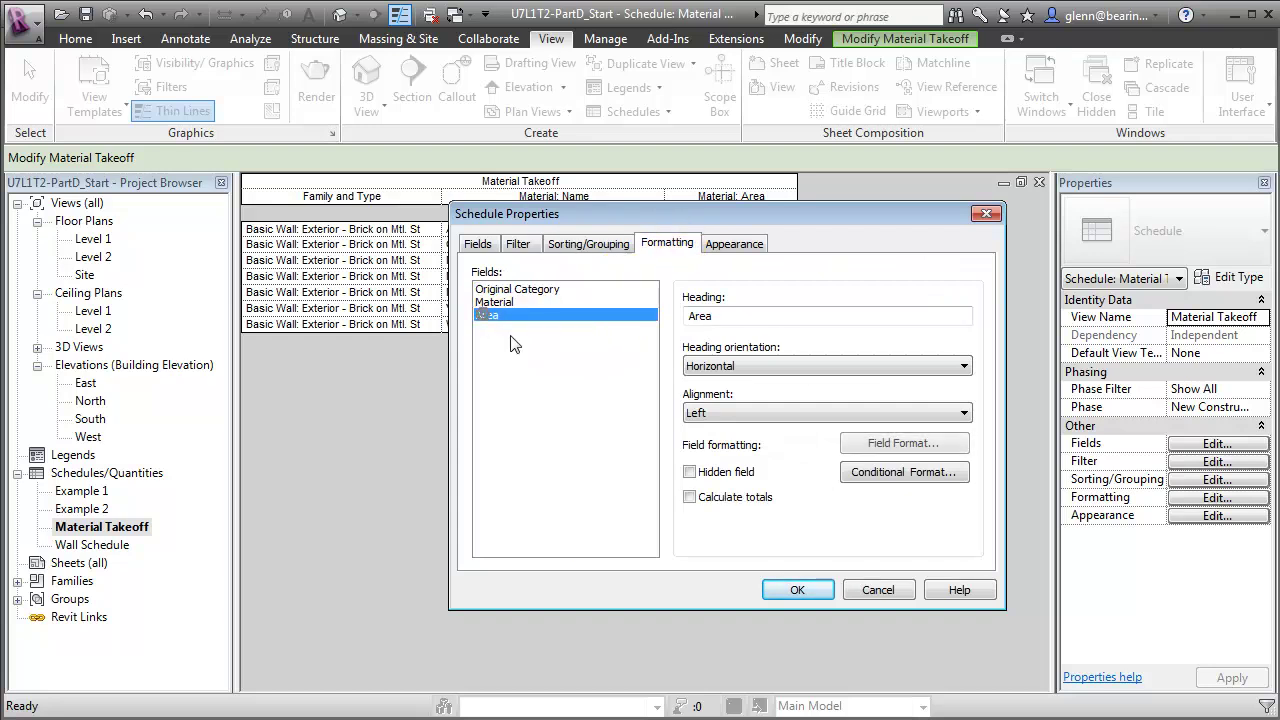
left_click(706, 413)
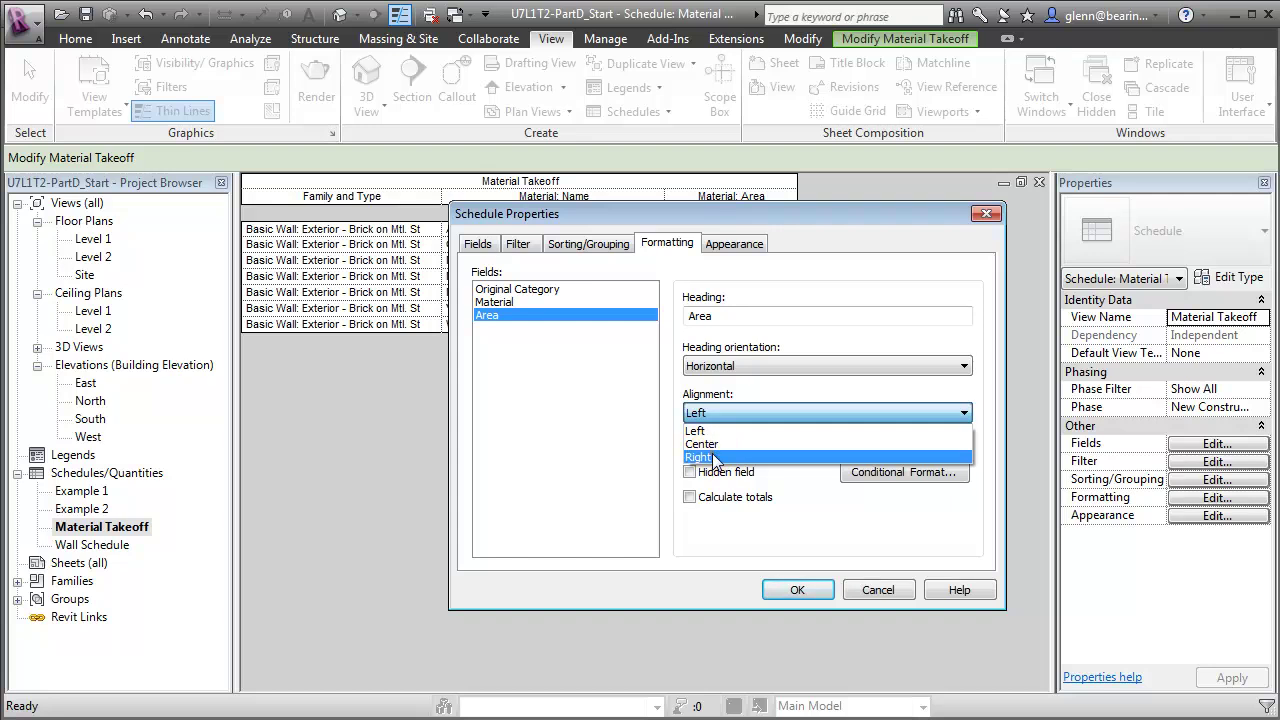
left_click(706, 457)
left_click(690, 497)
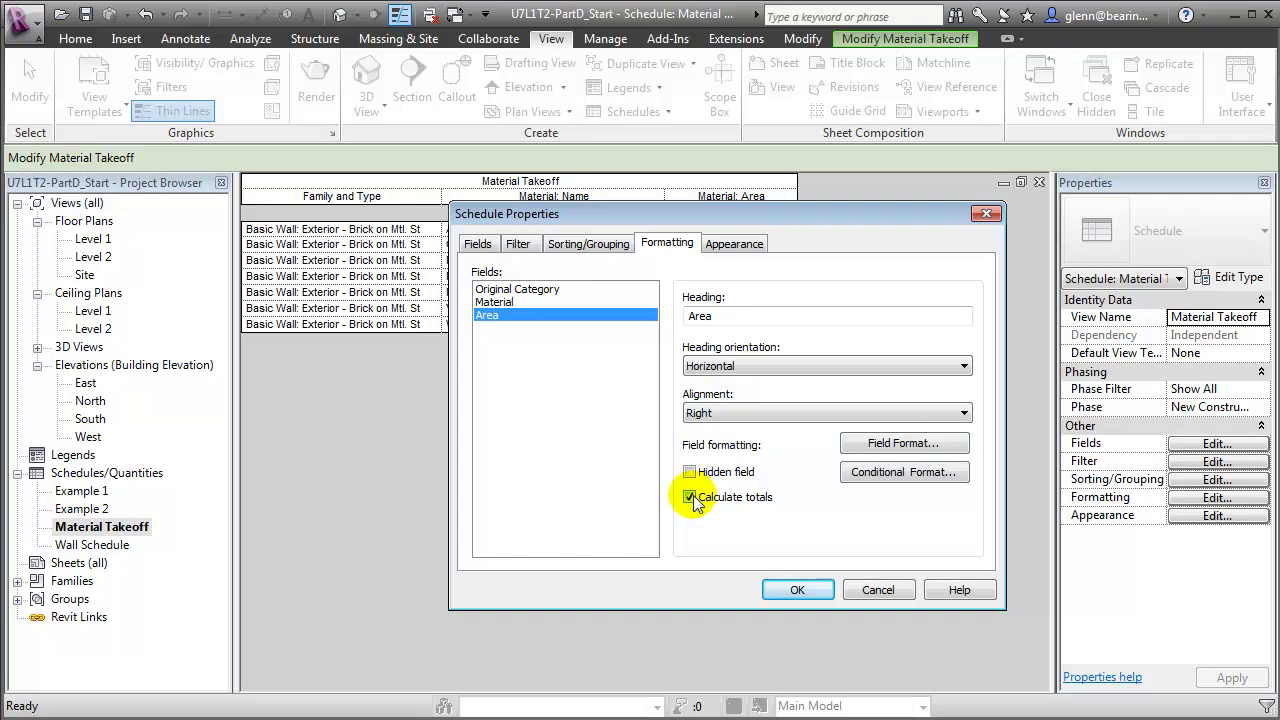
left_click(786, 588)
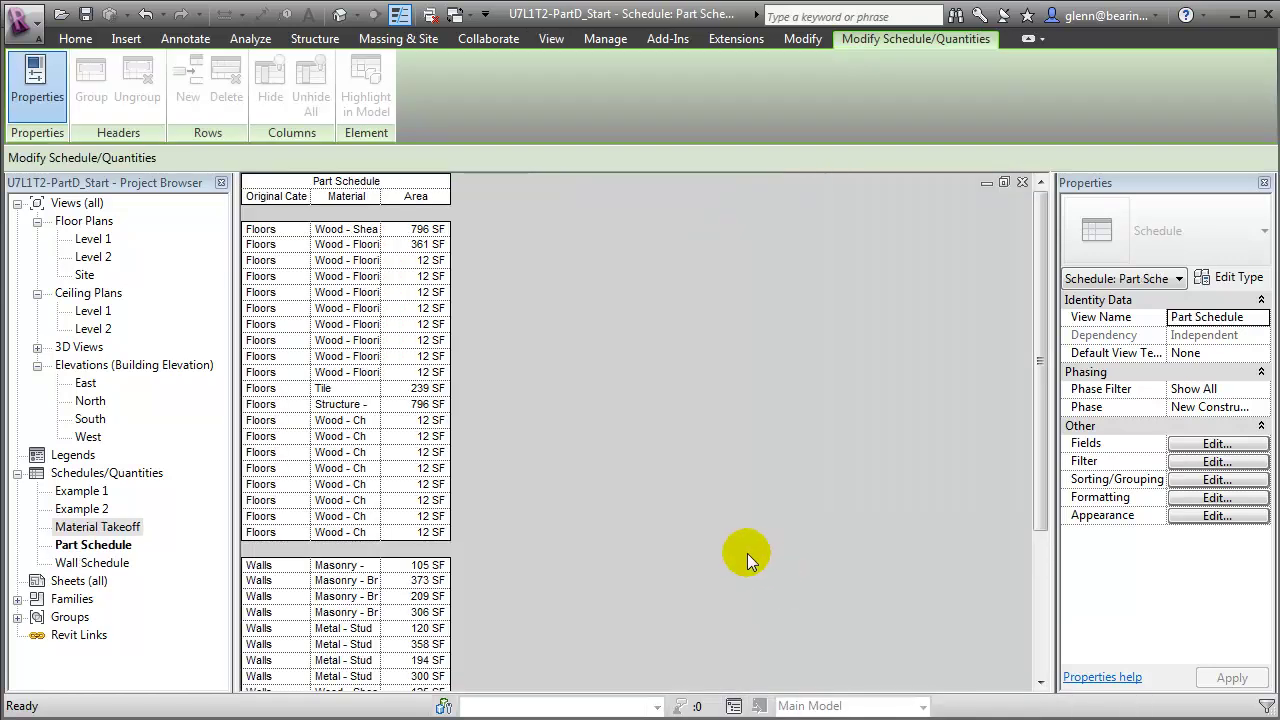
Widen the Original Category and Material columns, then open the Sorting/Grouping settings.
left_click_drag(310, 196, 455, 196)
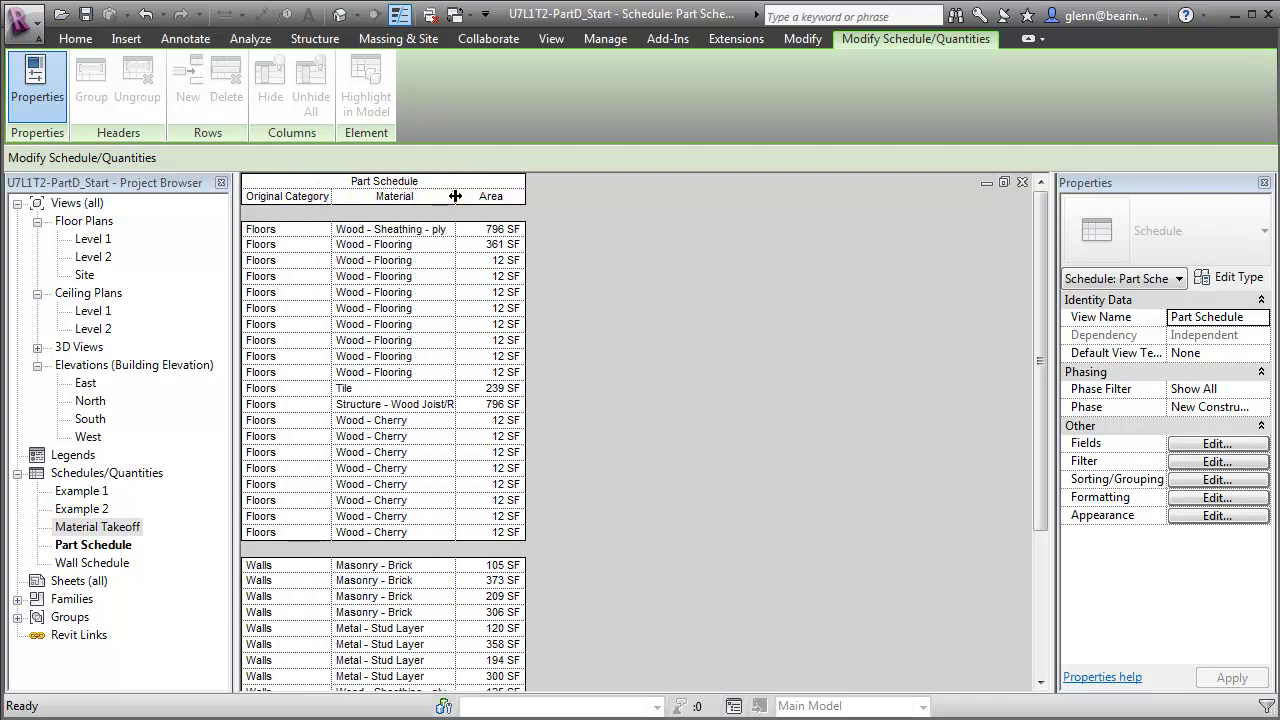
left_click_drag(524, 196, 519, 195)
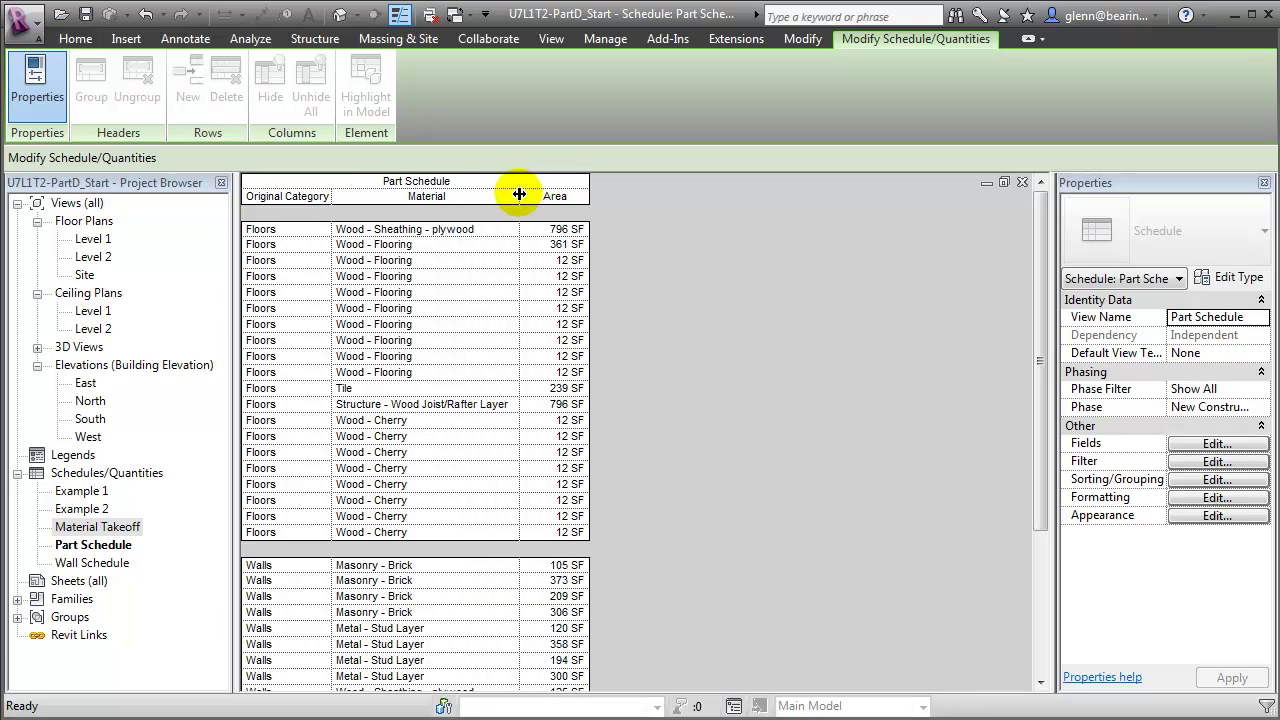
left_click(1210, 480)
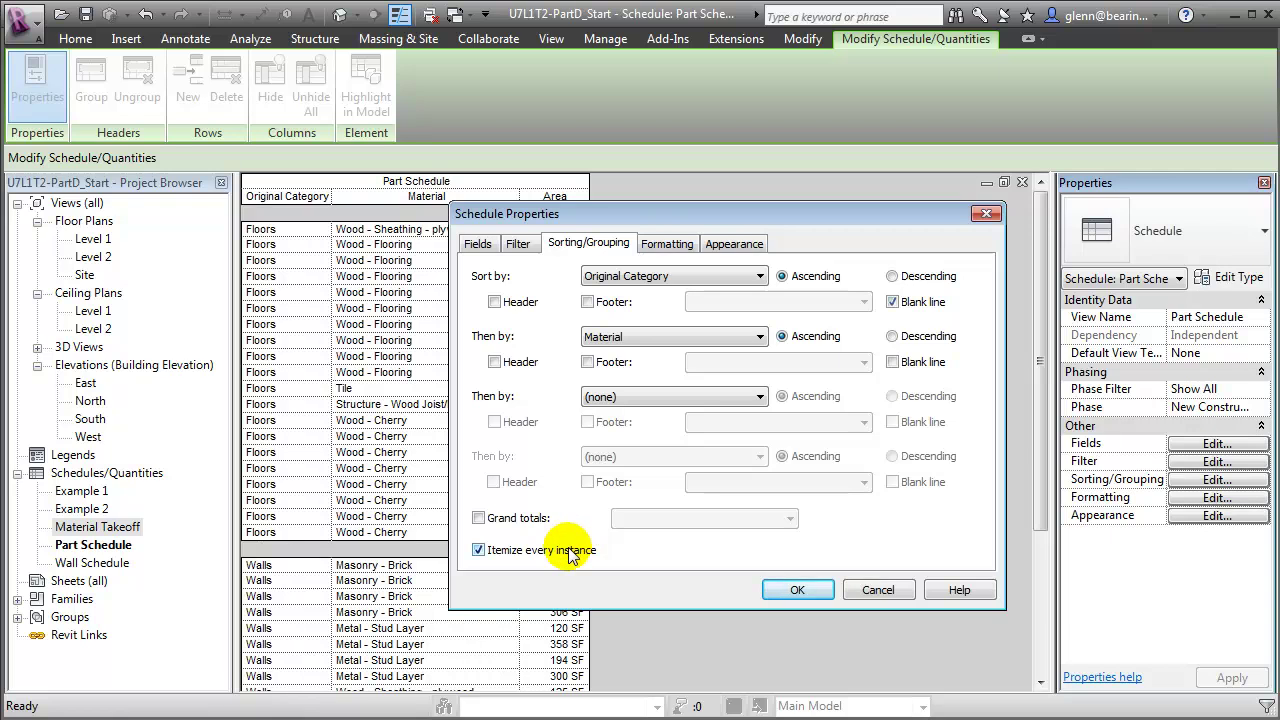
Turn off Itemize every instance so each material shows once, then select the Part Schedule view.
left_click(568, 550)
left_click(800, 592)
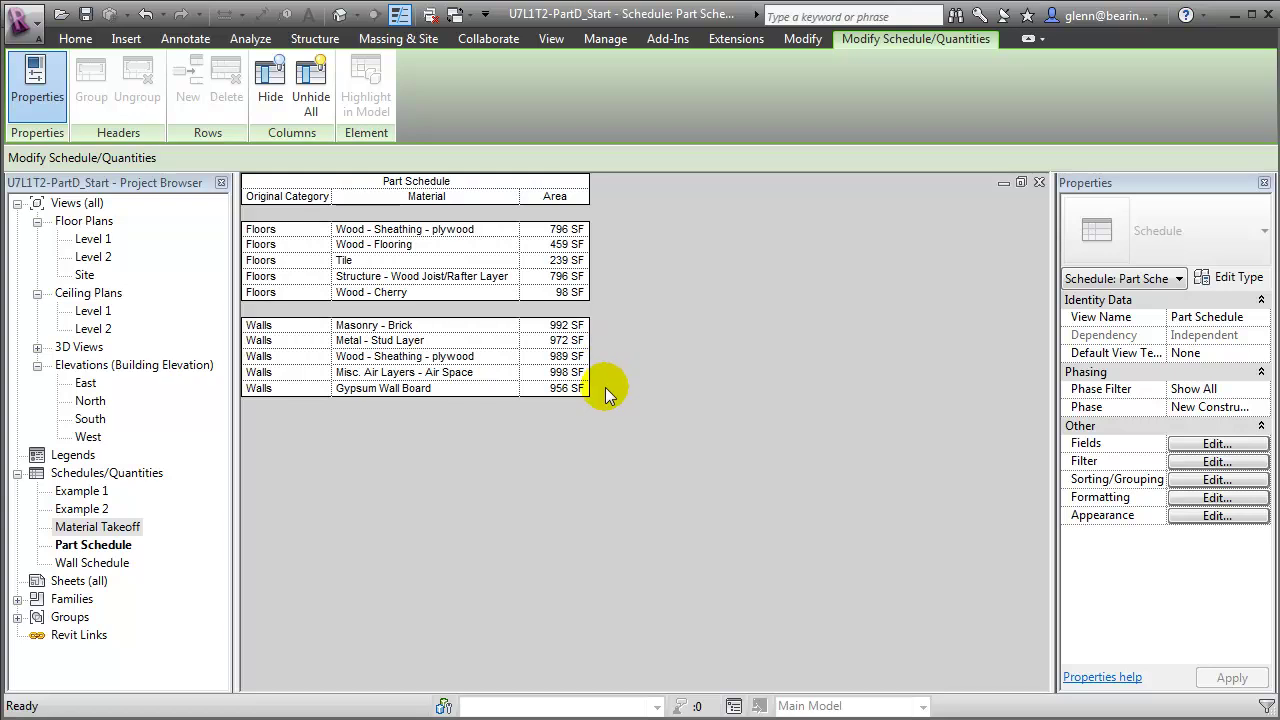
left_click(629, 398)
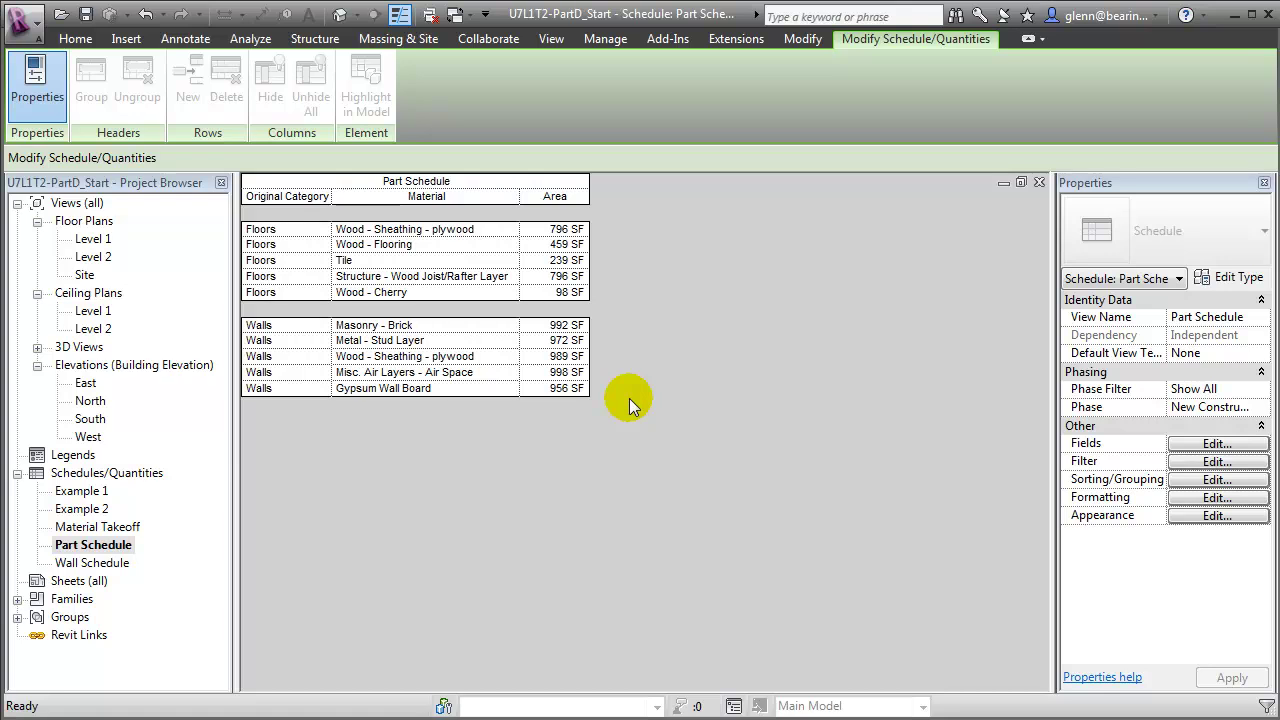
Create a new Material Takeoff for the Parts category named Part Material Takeoff.
left_click(555, 45)
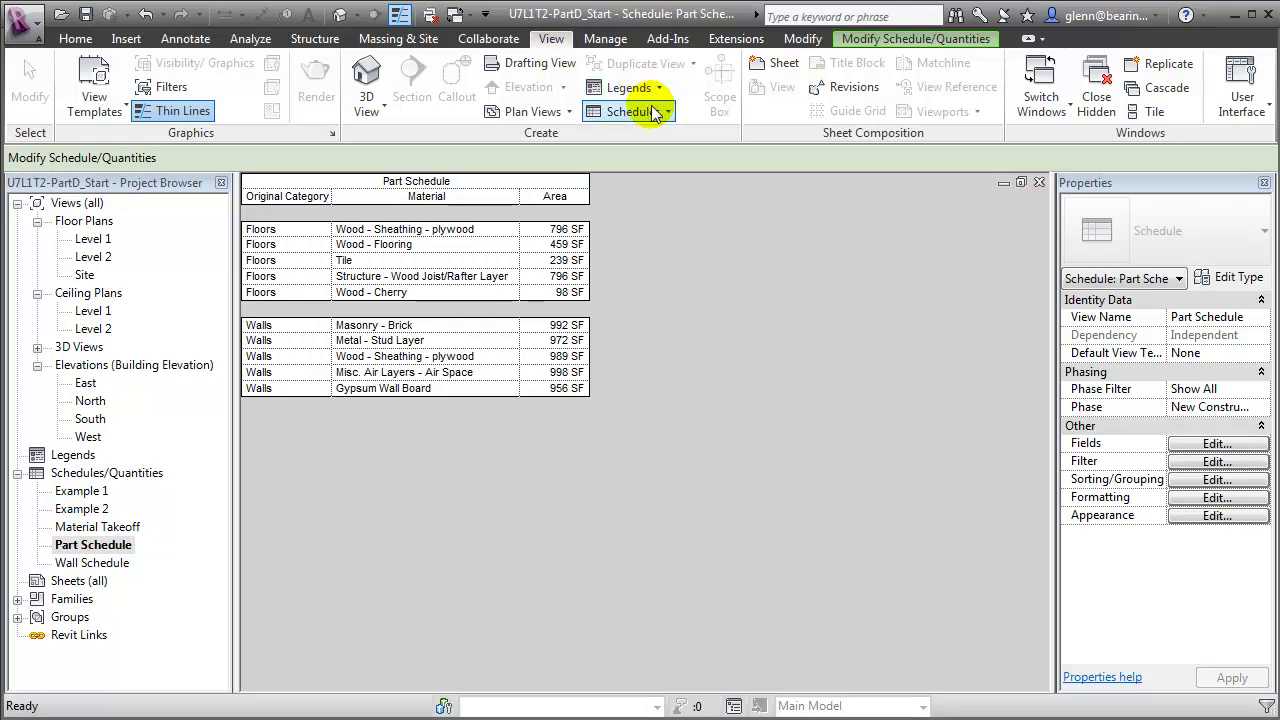
left_click(645, 110)
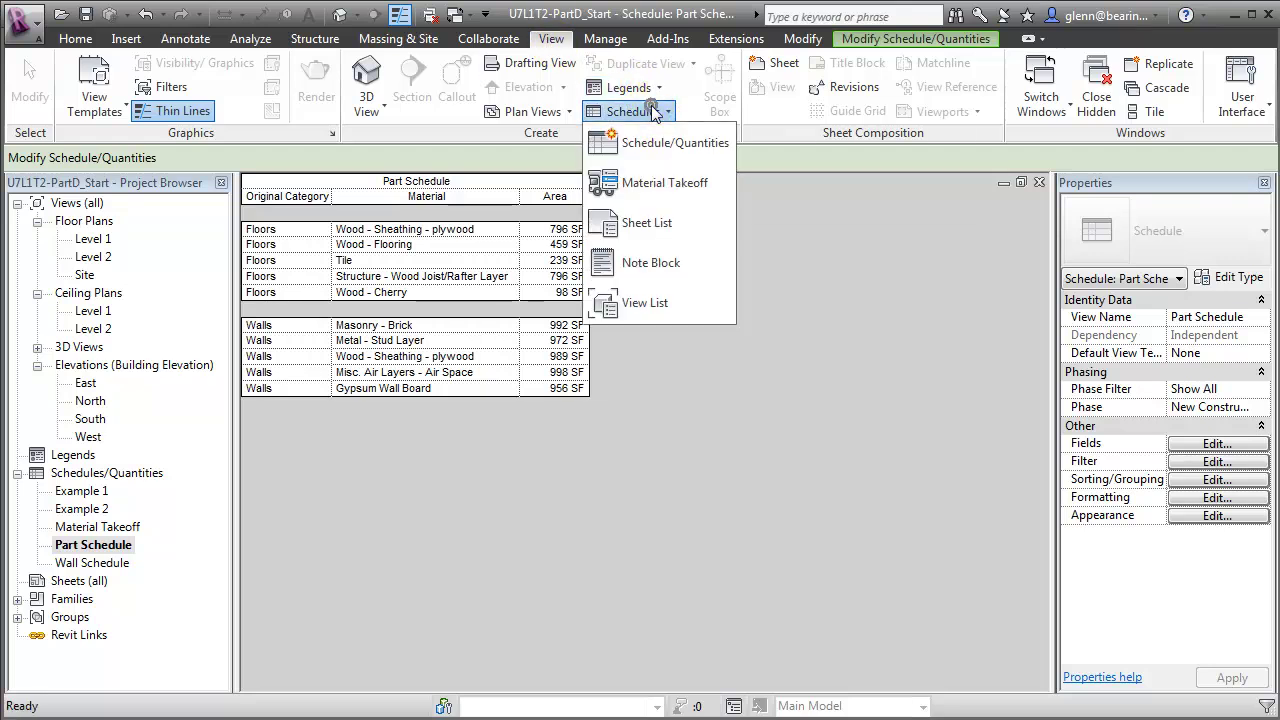
left_click(717, 195)
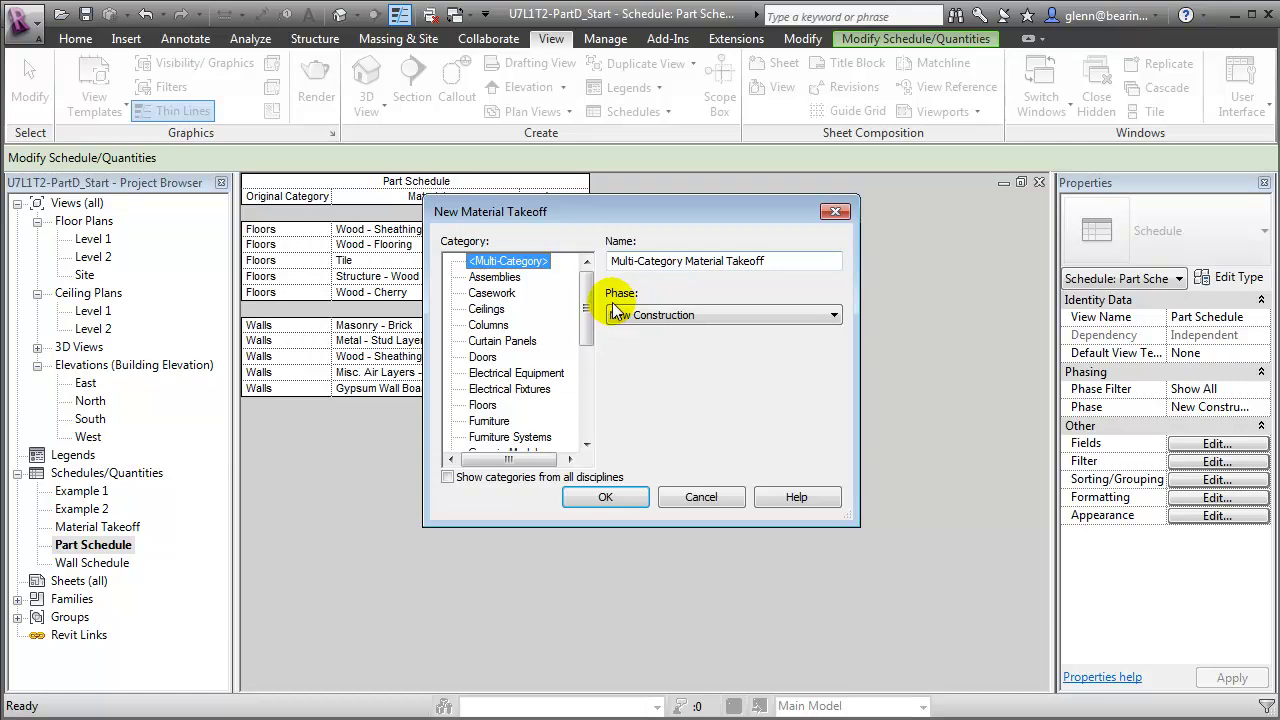
left_click_drag(589, 325, 589, 373)
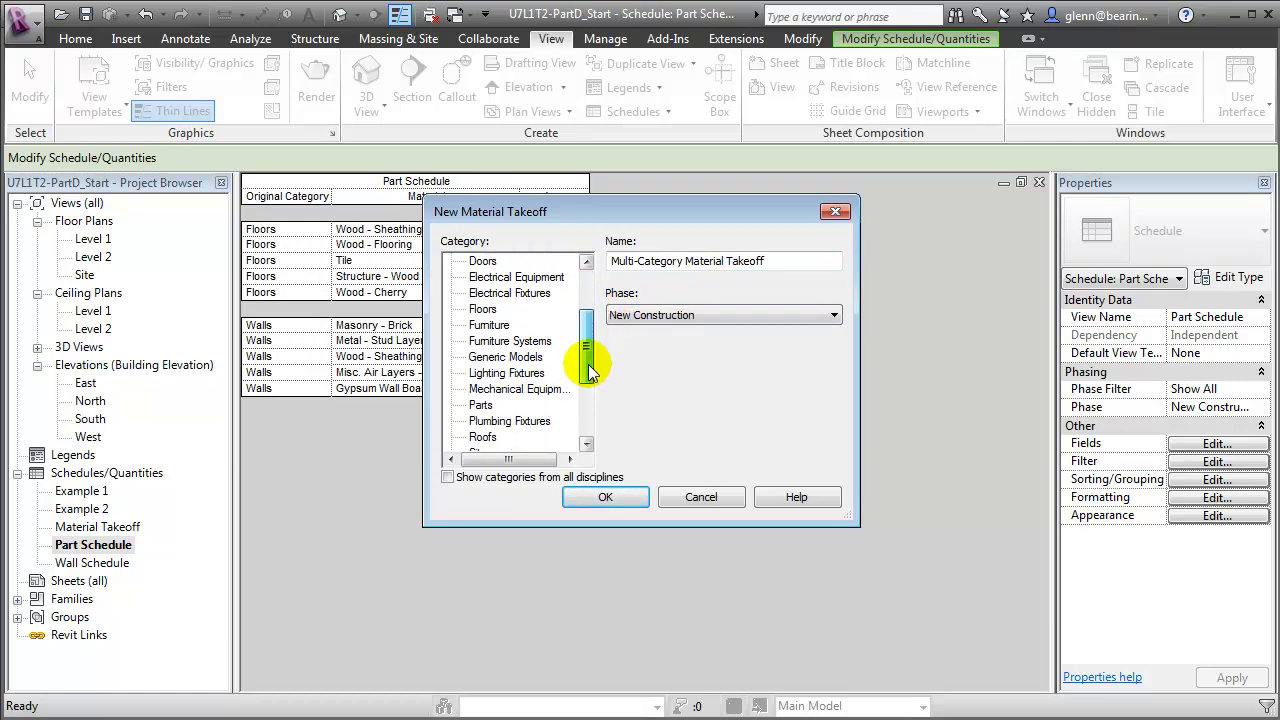
left_click(482, 405)
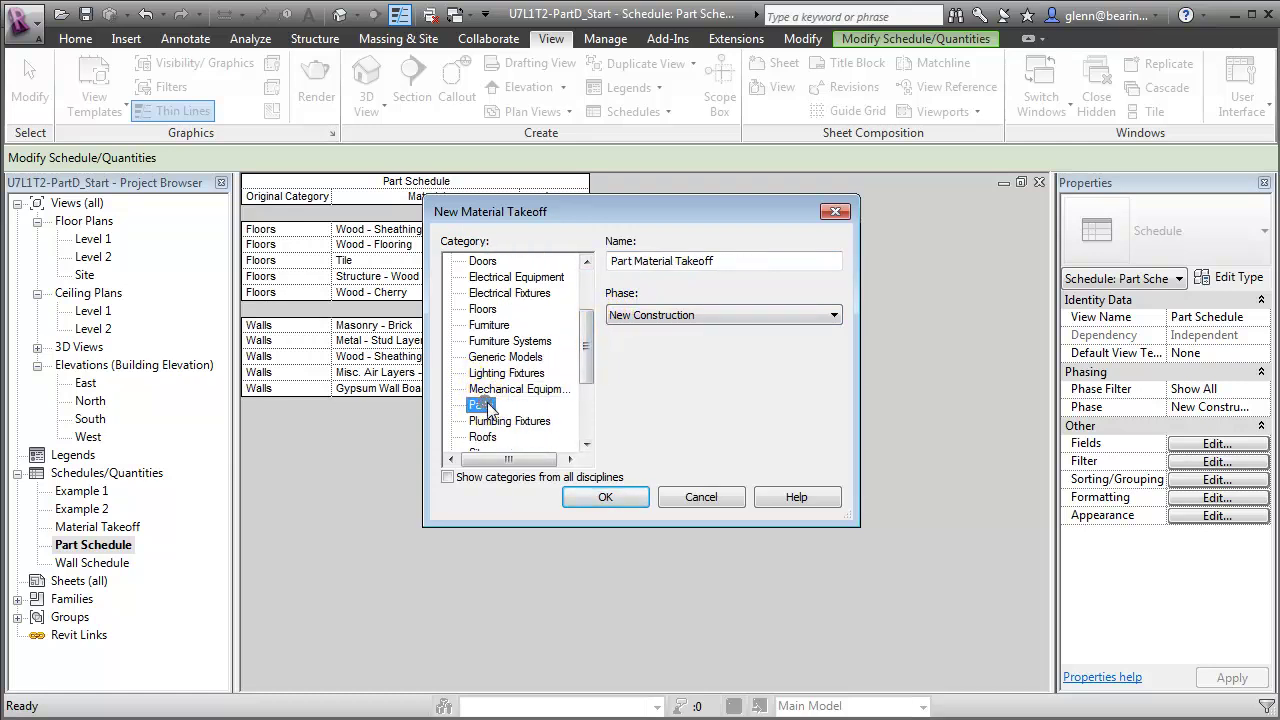
left_click(604, 500)
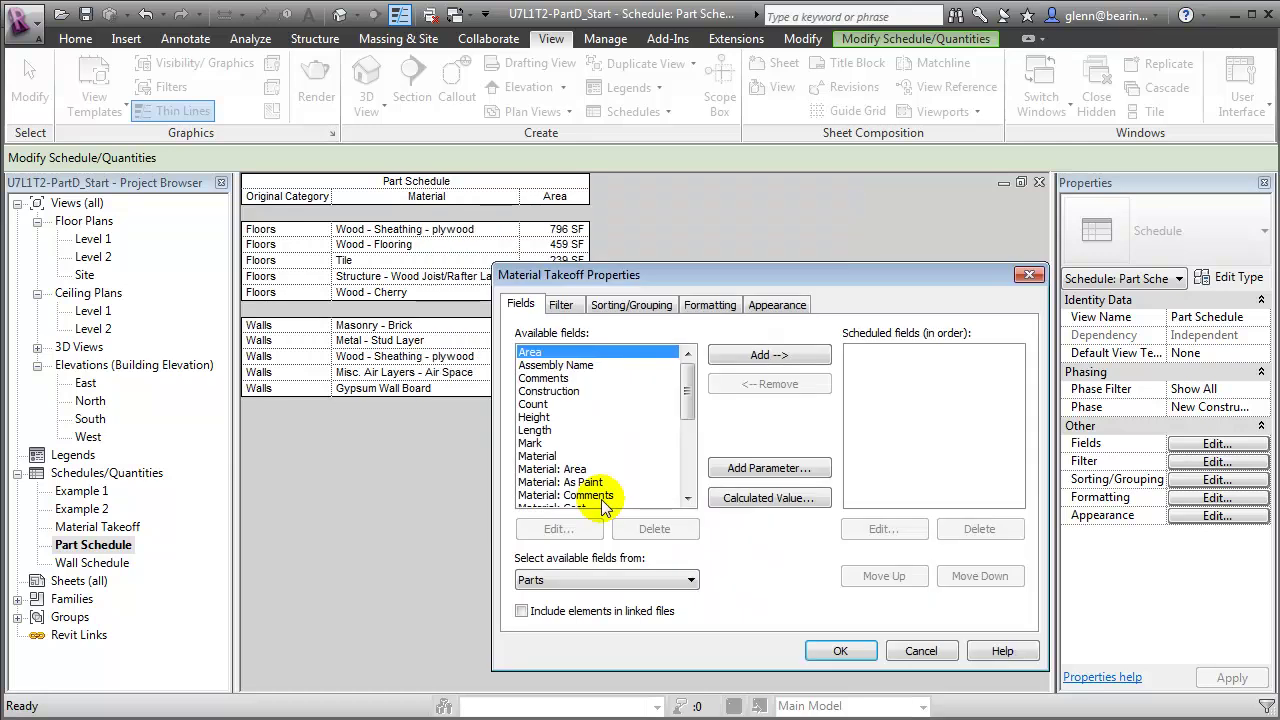
Add Original Category, Material: Name and Material: Area as the takeoff's schedule fields.
left_click_drag(693, 410, 687, 457)
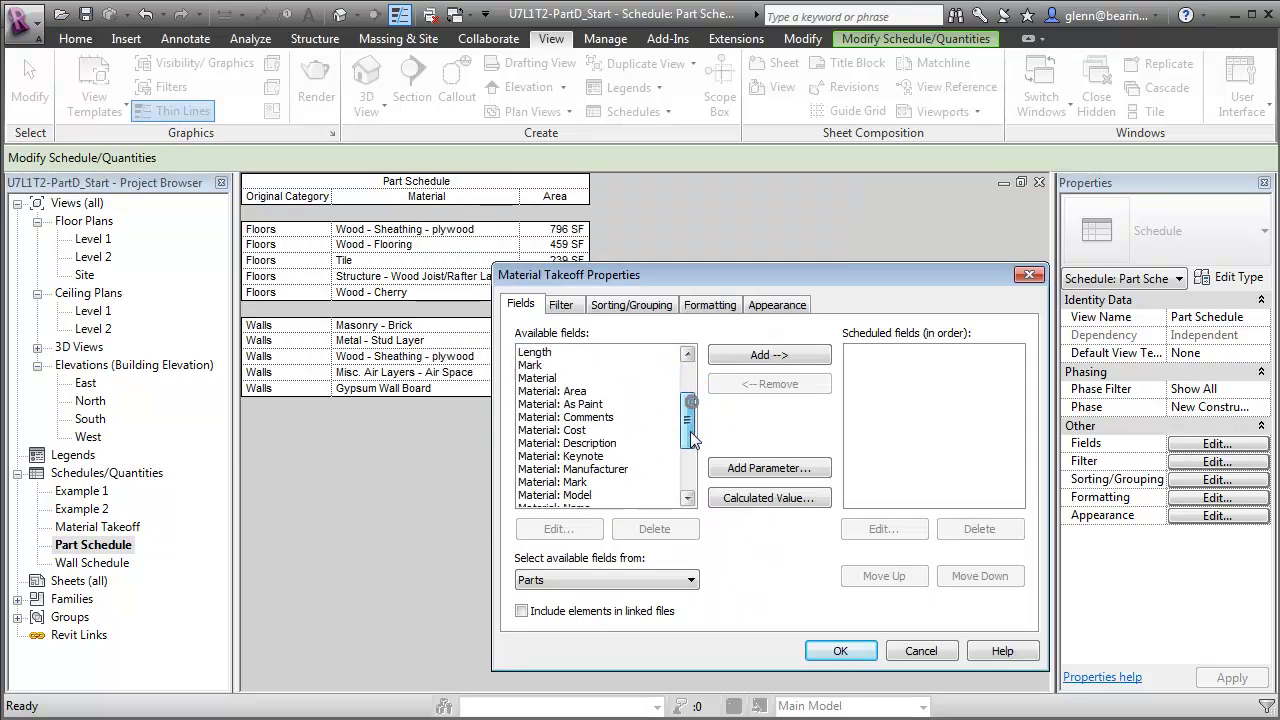
left_click(591, 458)
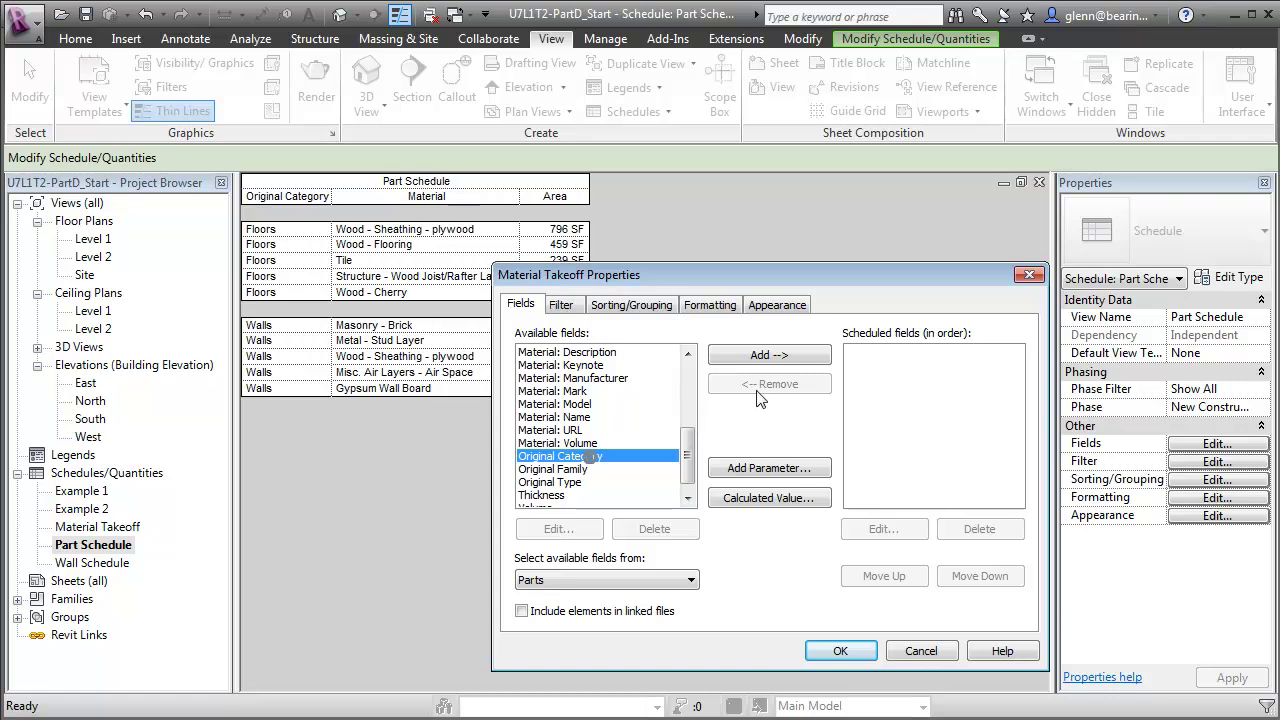
left_click(767, 356)
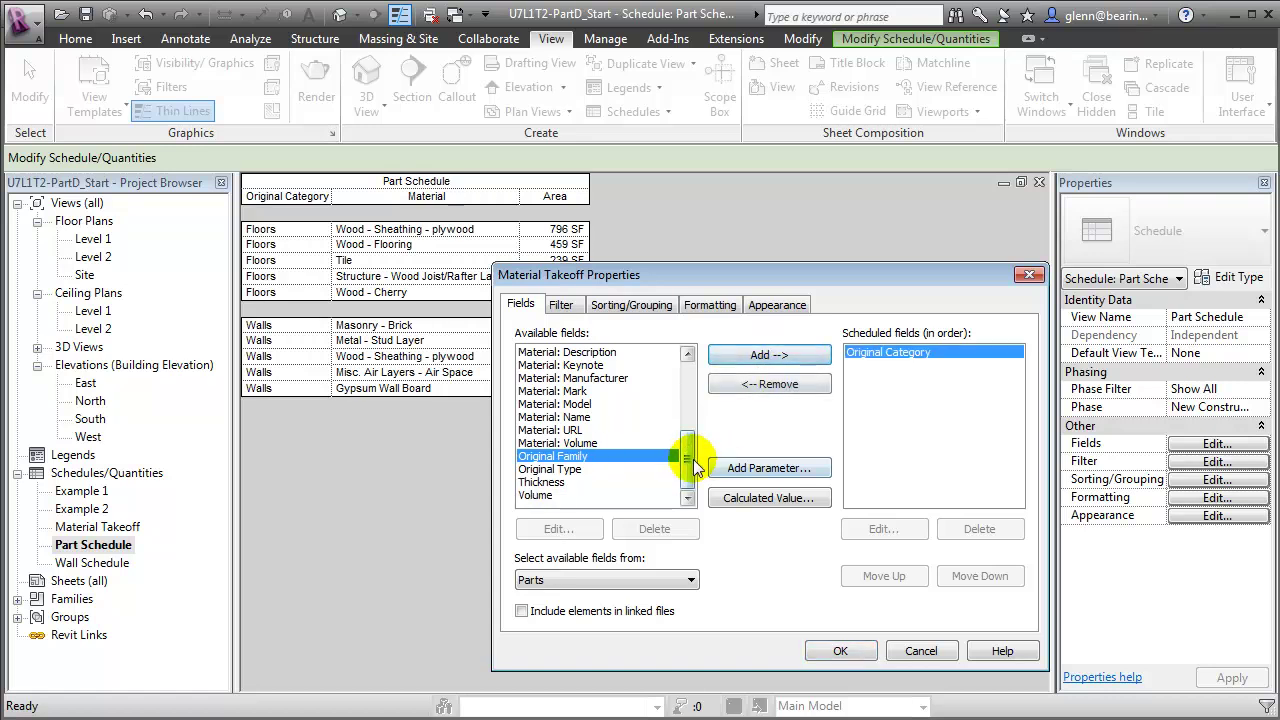
left_click_drag(686, 455, 695, 438)
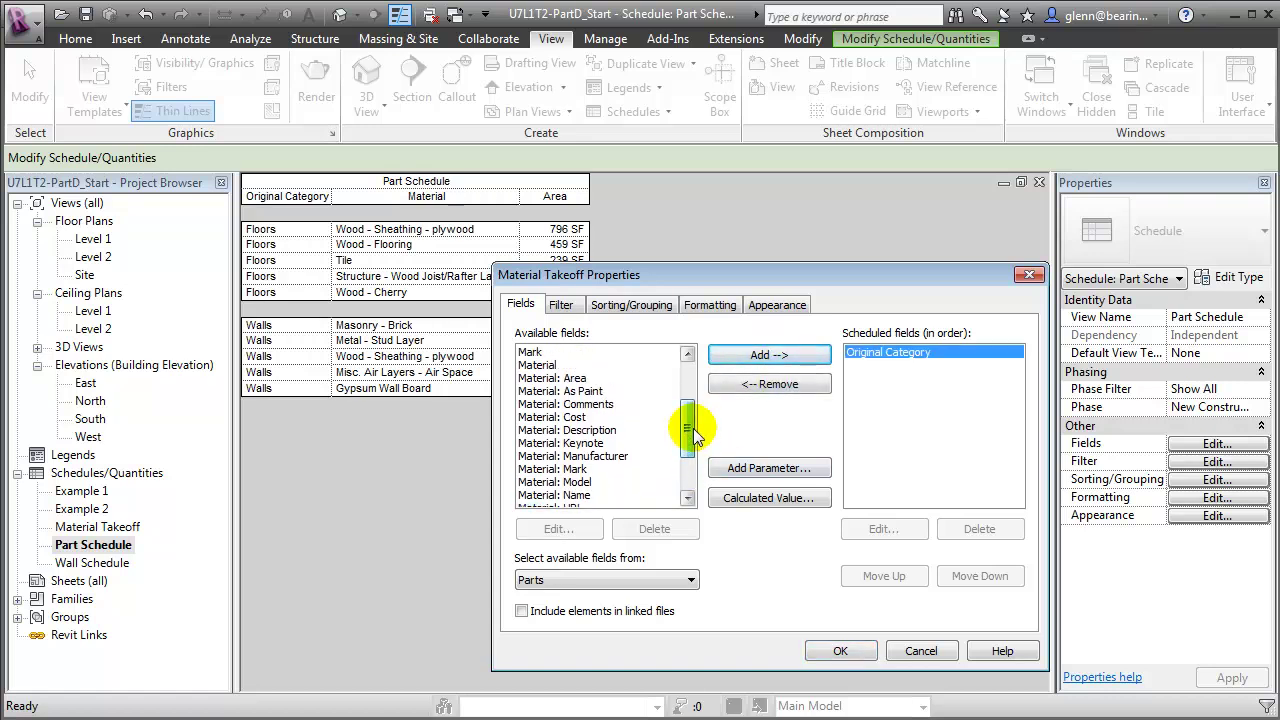
left_click(580, 494)
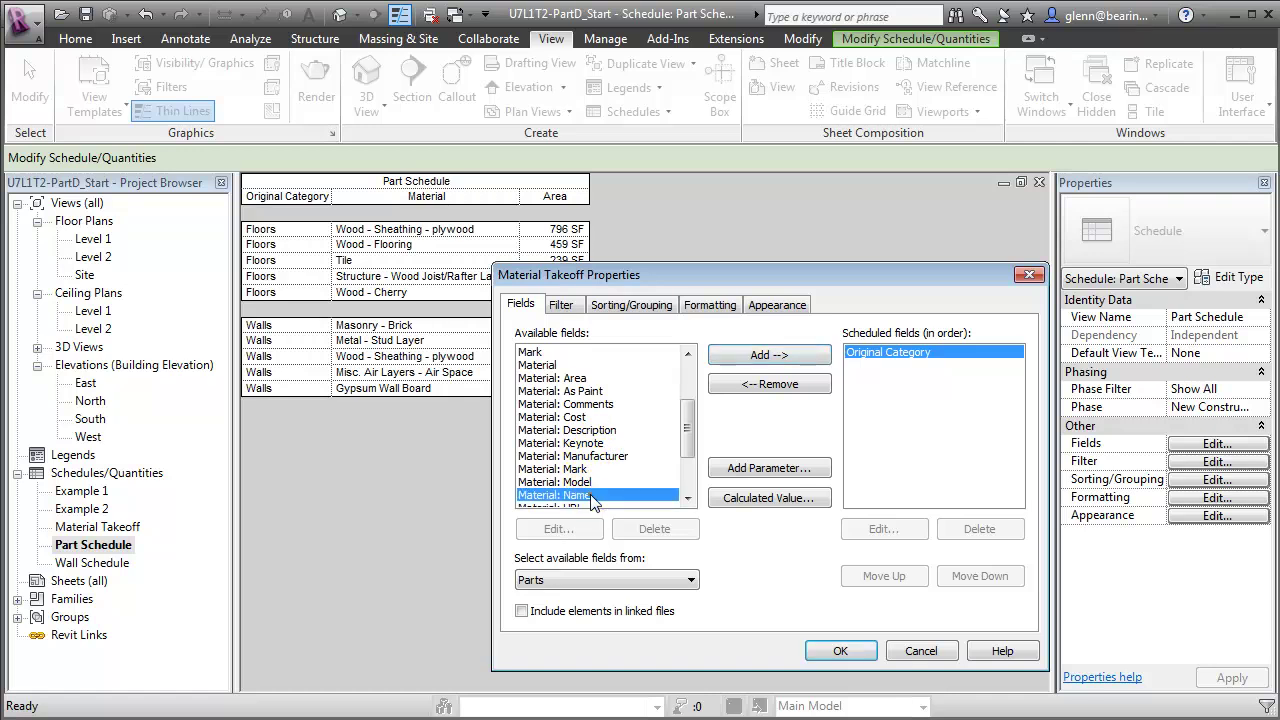
left_click(768, 355)
left_click(552, 380)
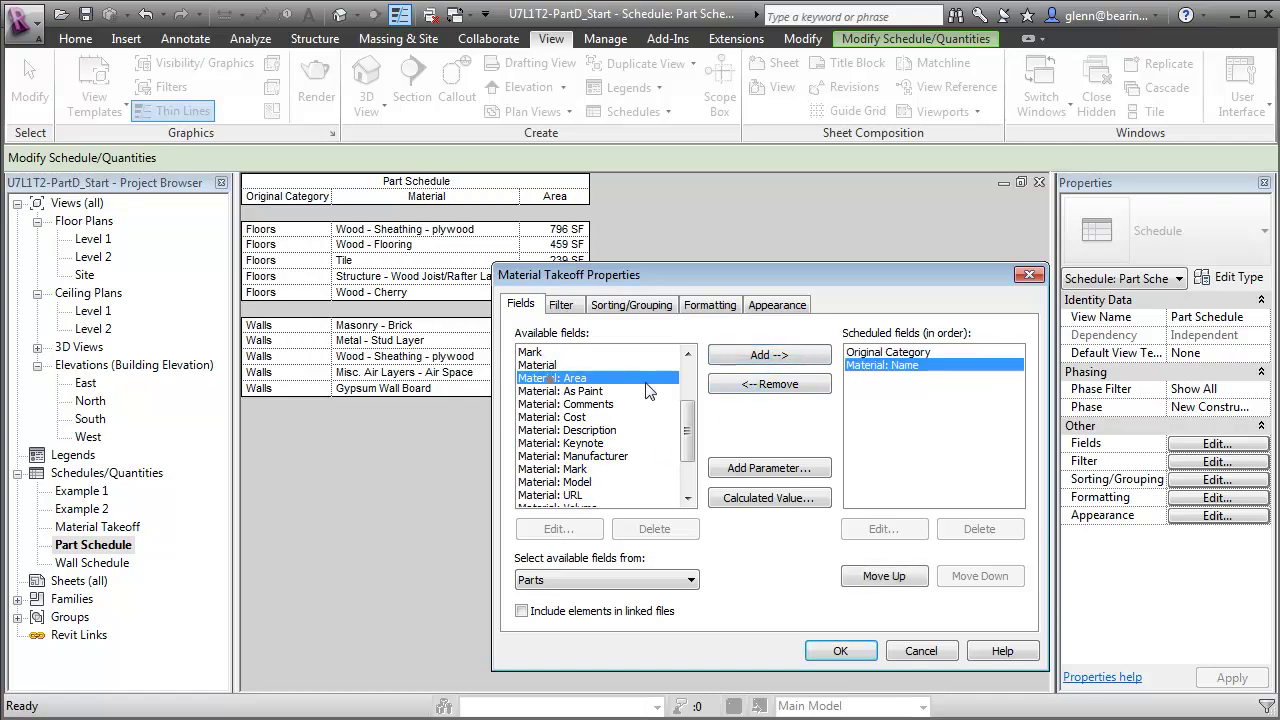
left_click(741, 357)
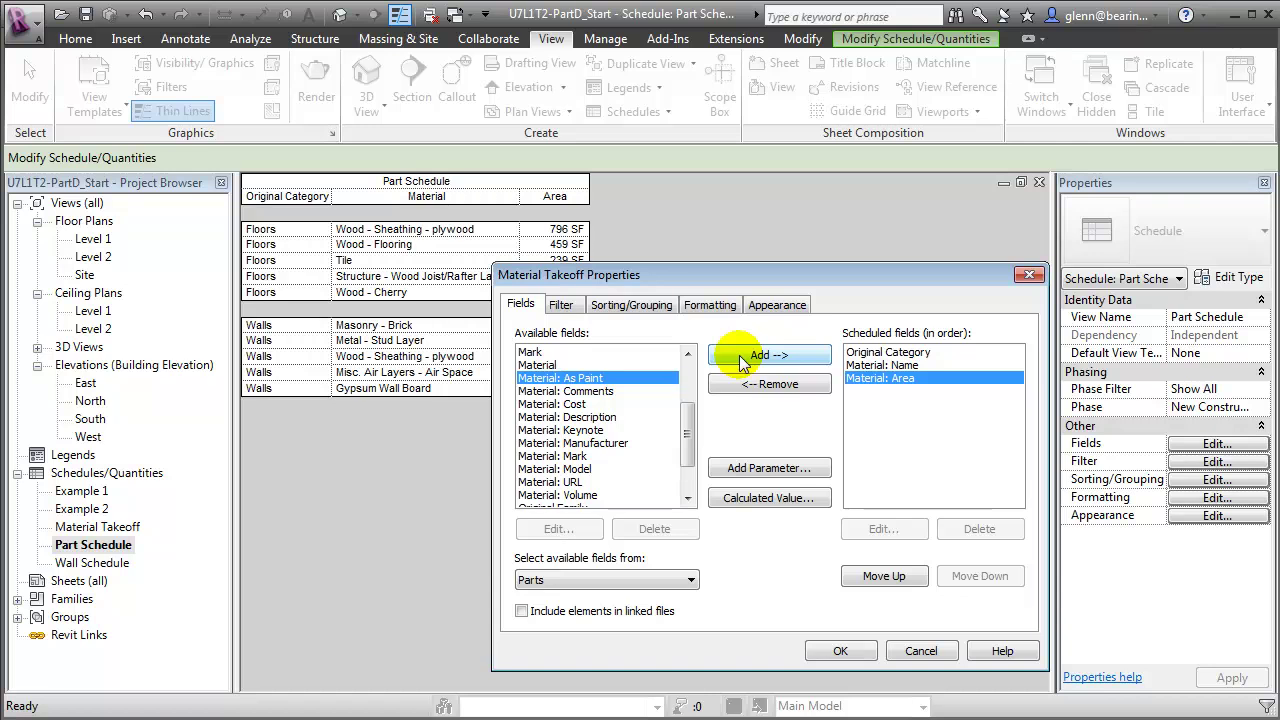
left_click(631, 304)
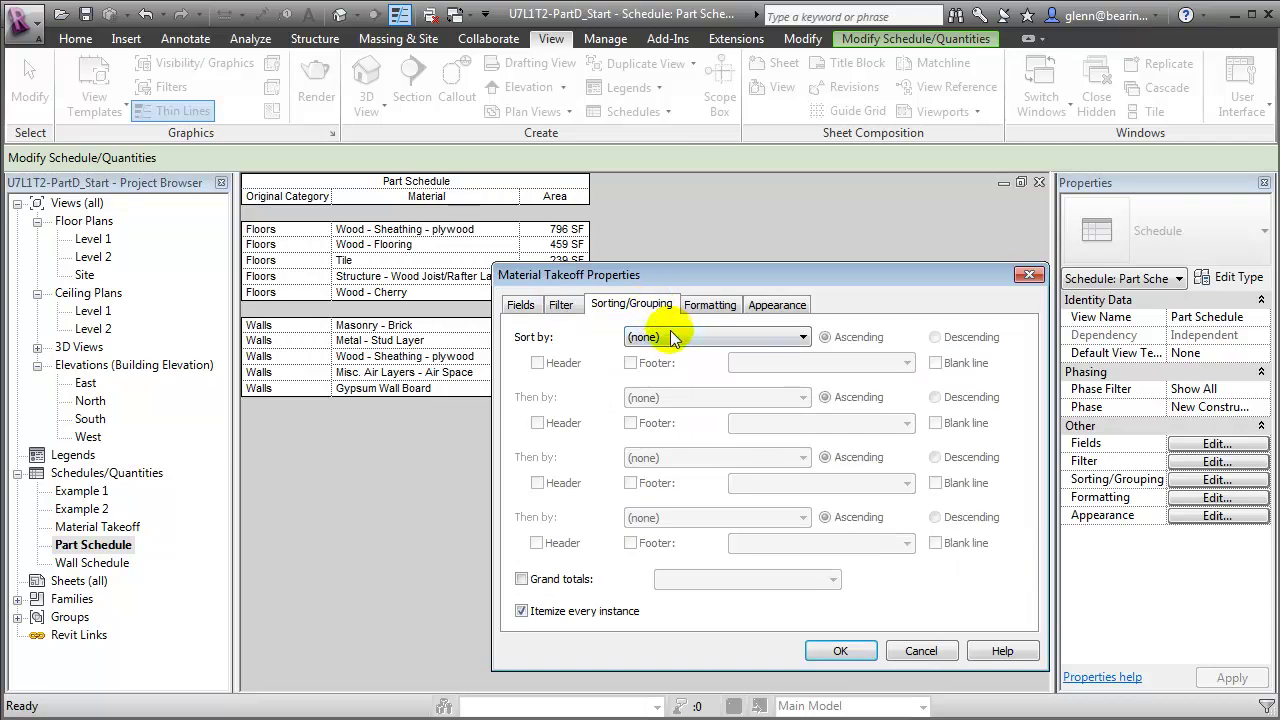
Sort by Original Category with blank lines, then by Material: Name, with Itemize turned off.
left_click(670, 337)
left_click(690, 363)
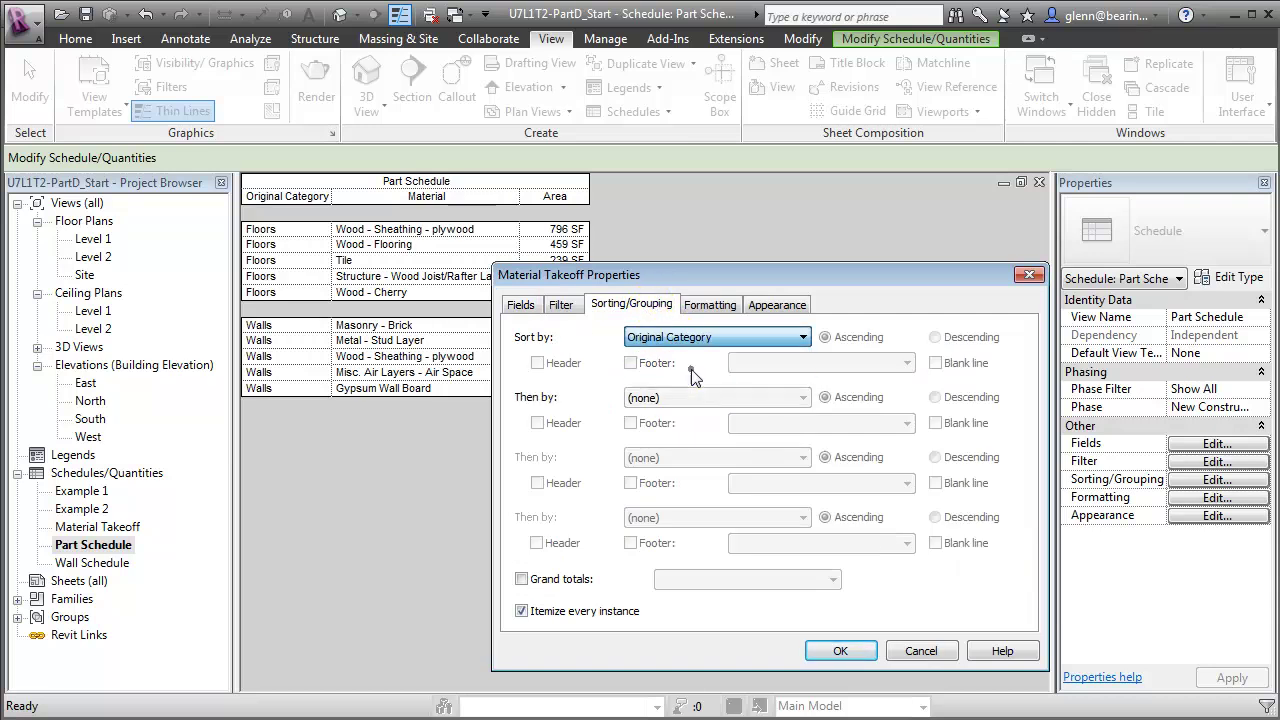
left_click(690, 398)
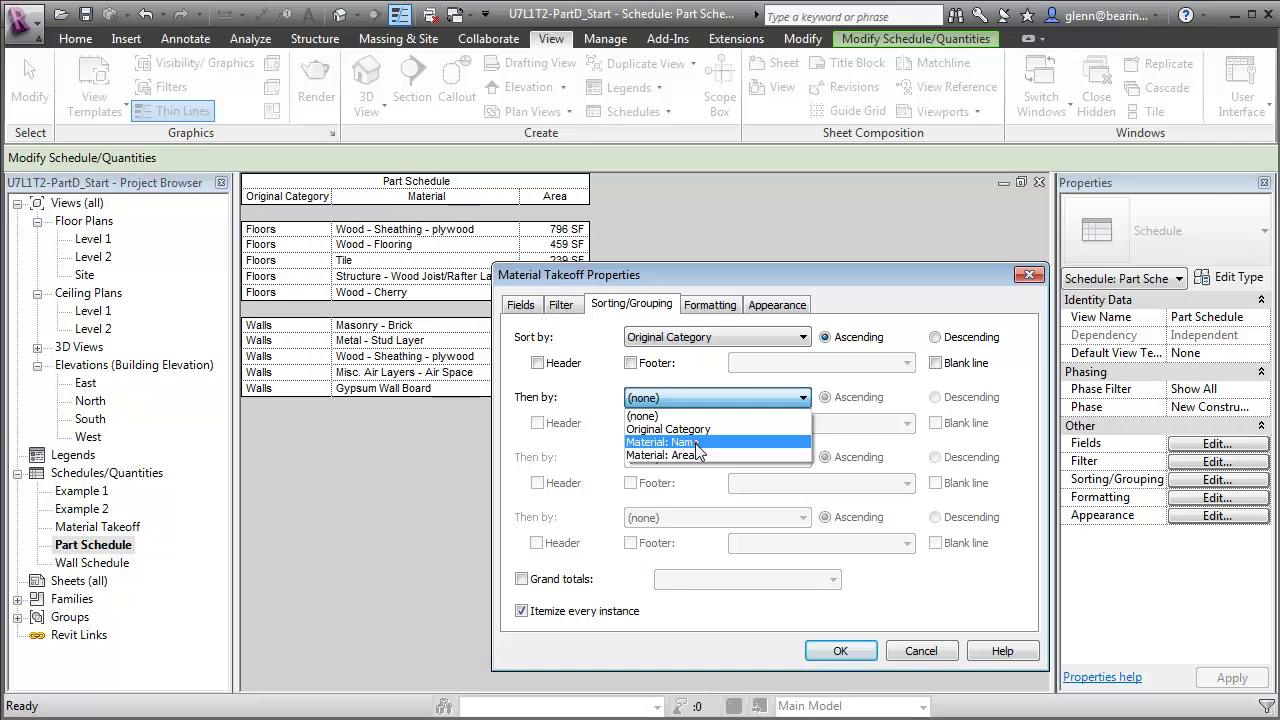
left_click(697, 442)
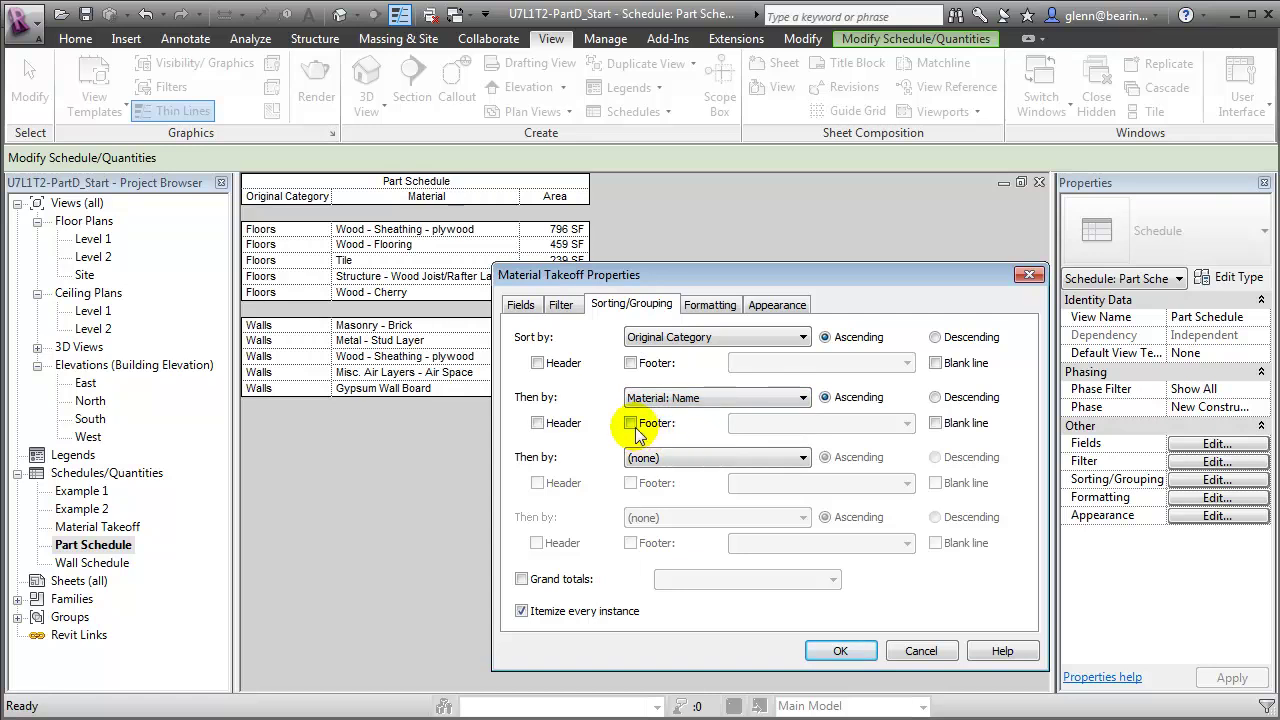
left_click(932, 362)
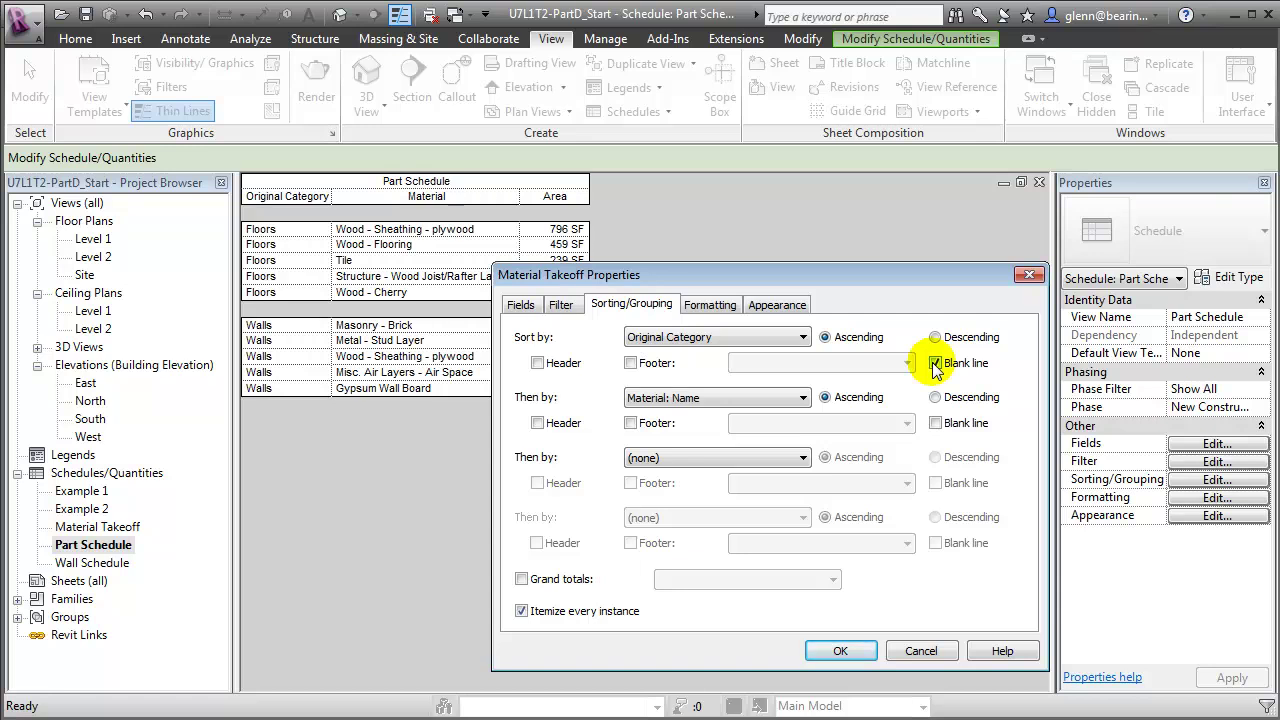
left_click(521, 611)
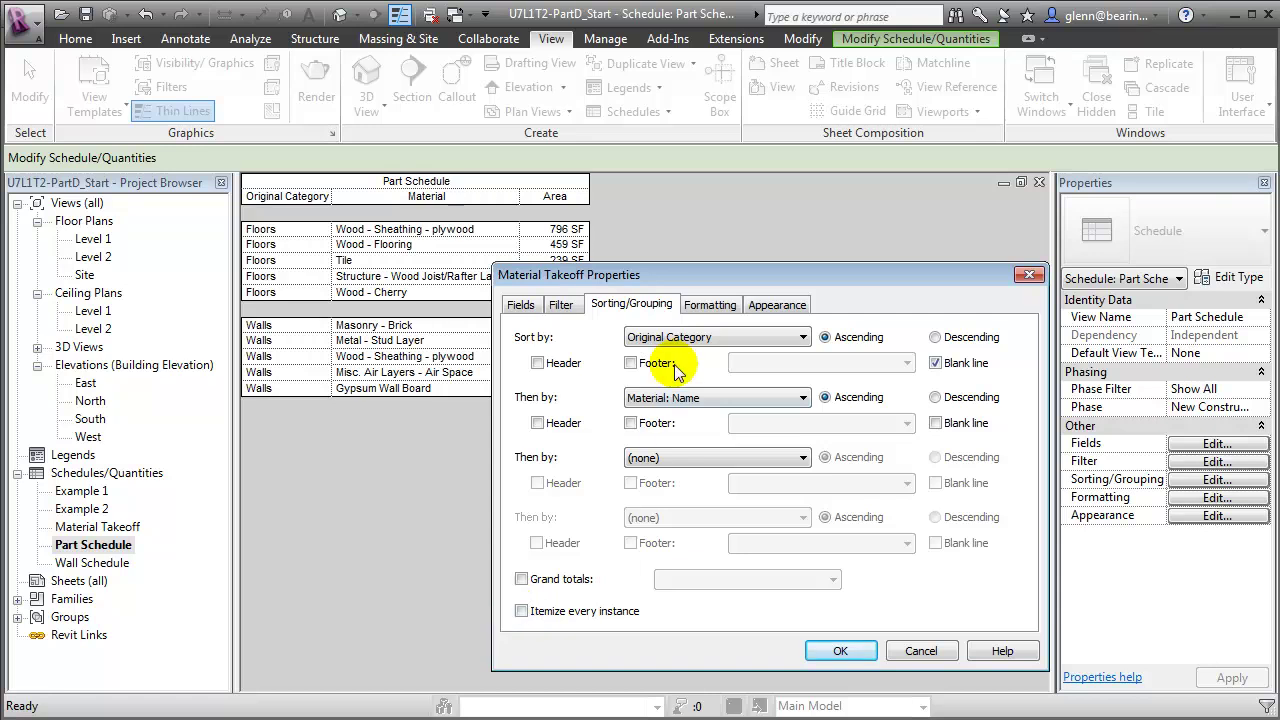
Right-align the Material: Area column with calculated totals and create the schedule.
left_click(706, 306)
left_click(578, 377)
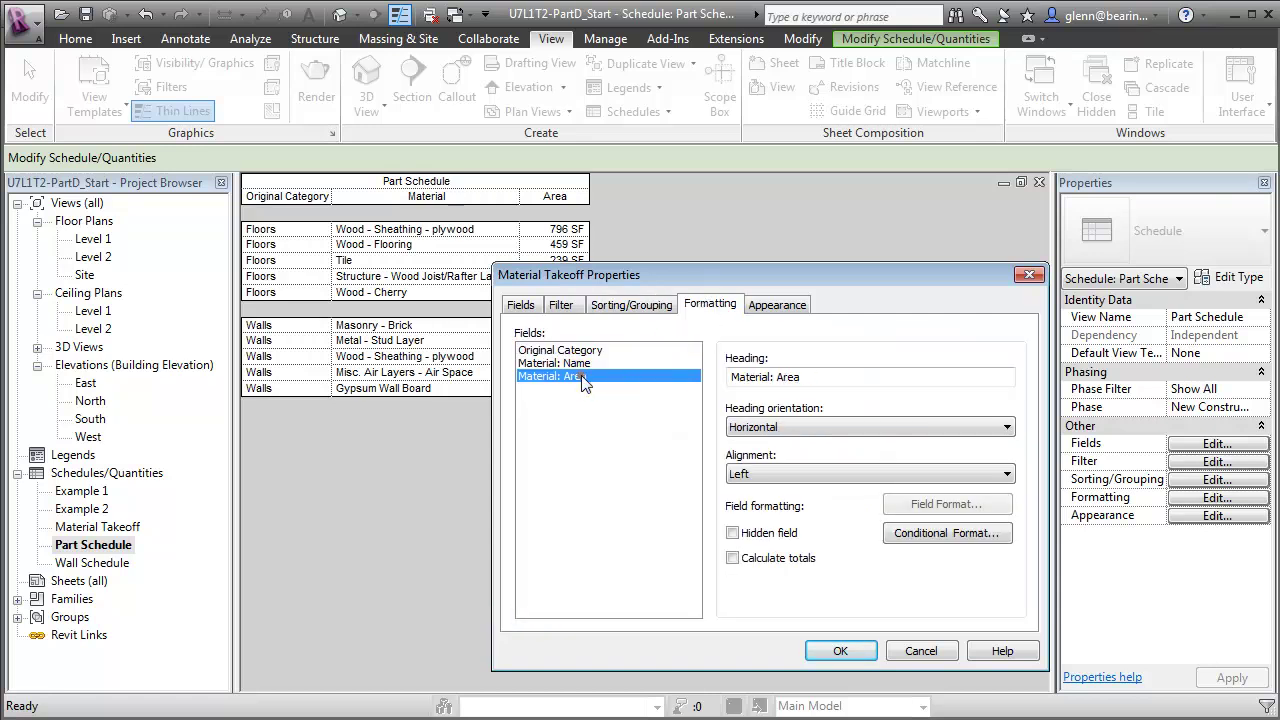
left_click(757, 474)
left_click(745, 516)
left_click(733, 557)
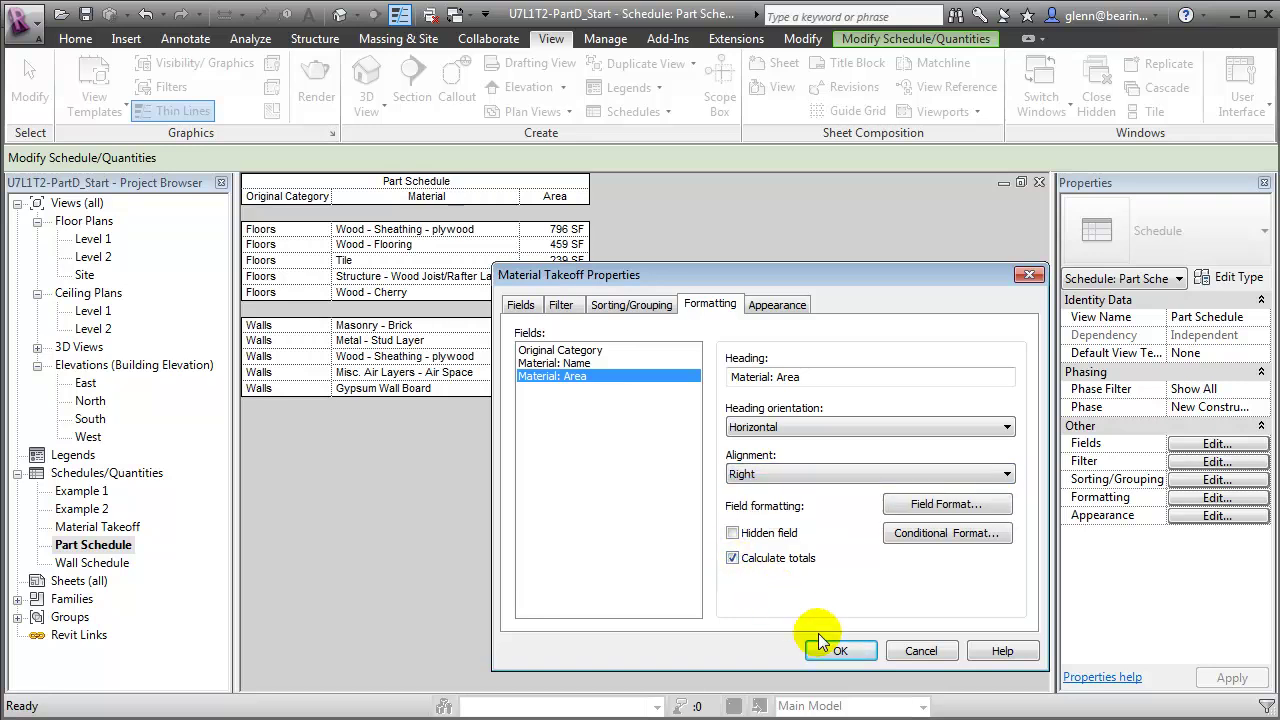
left_click(848, 657)
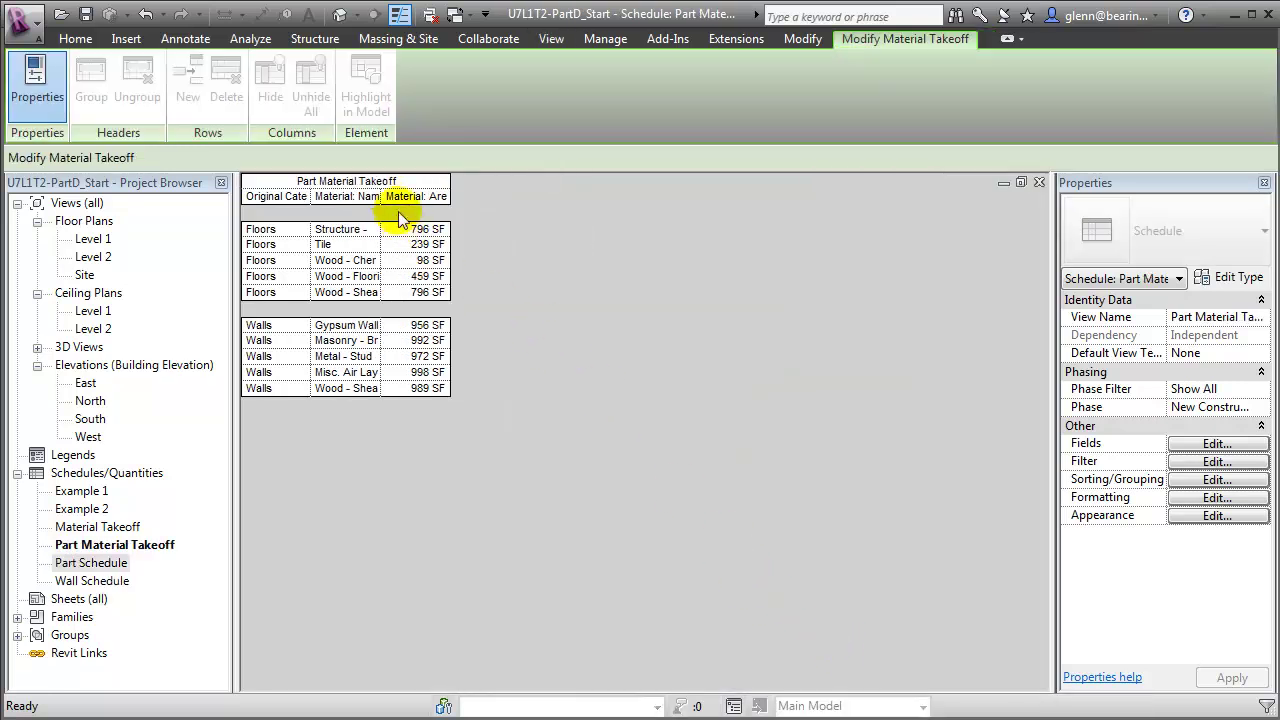
Widen the Material: Name and Original Category columns so their headings display in full.
left_click_drag(384, 198, 590, 199)
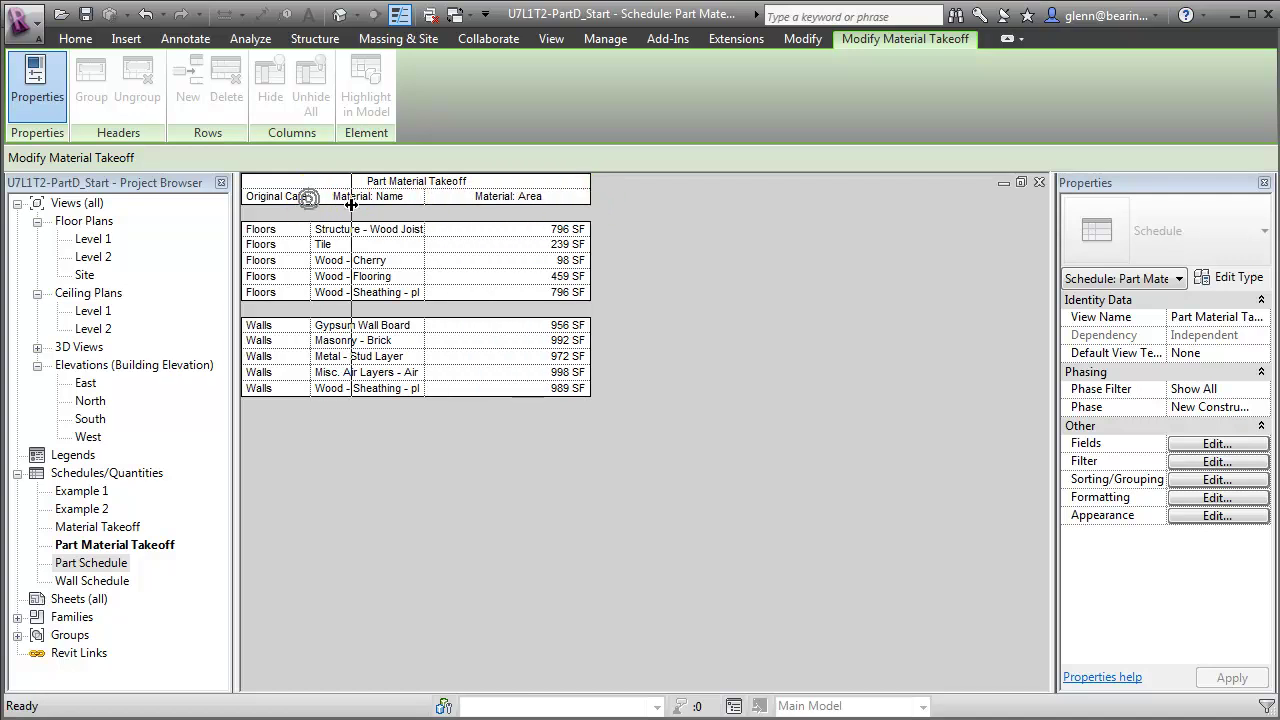
left_click_drag(310, 204, 351, 204)
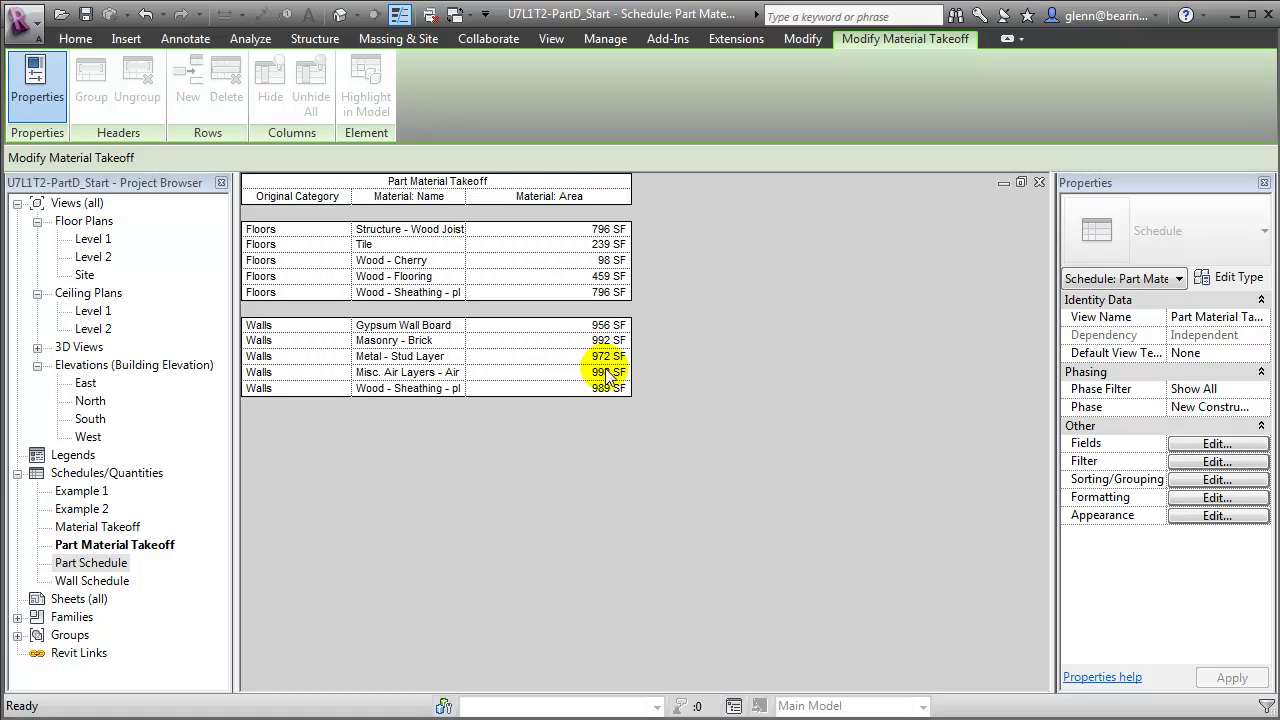